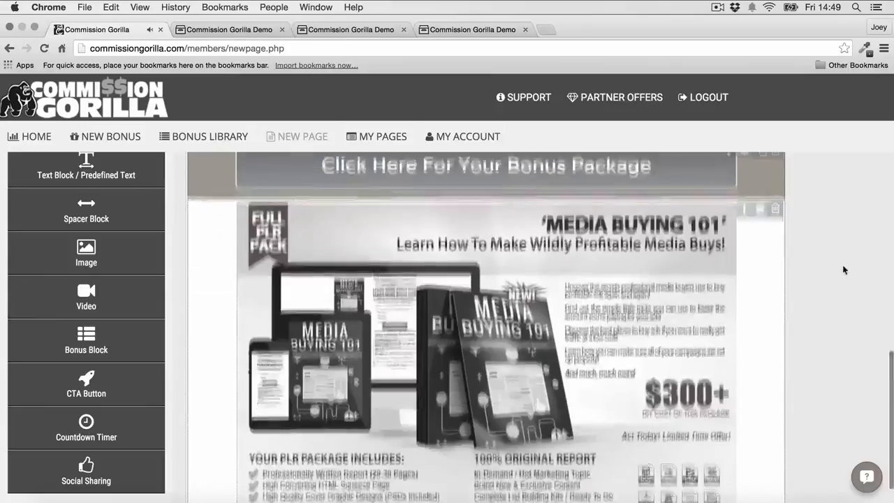
Fill the empty bonus block below the Media Buying 101 bonus with the Blog Riches bonus.
scroll(792, 266, down, 5)
click(488, 255)
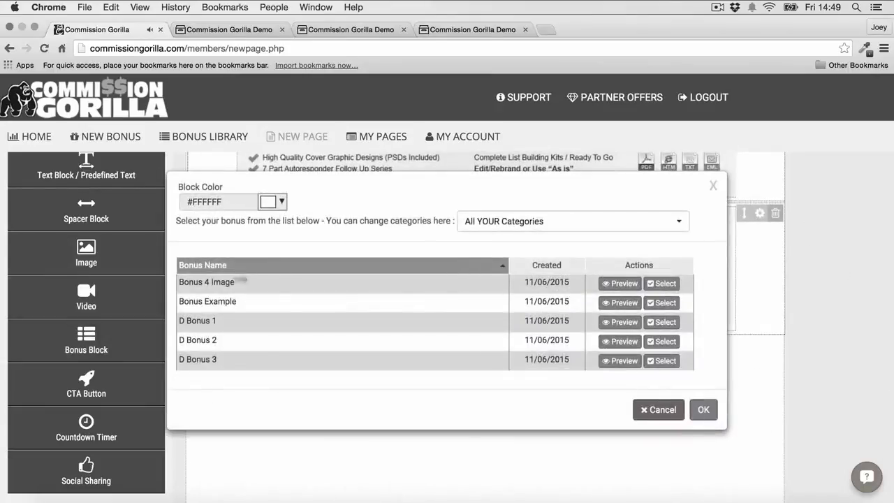
click(661, 227)
scroll(804, 253, down, 2)
scroll(803, 253, down, 2)
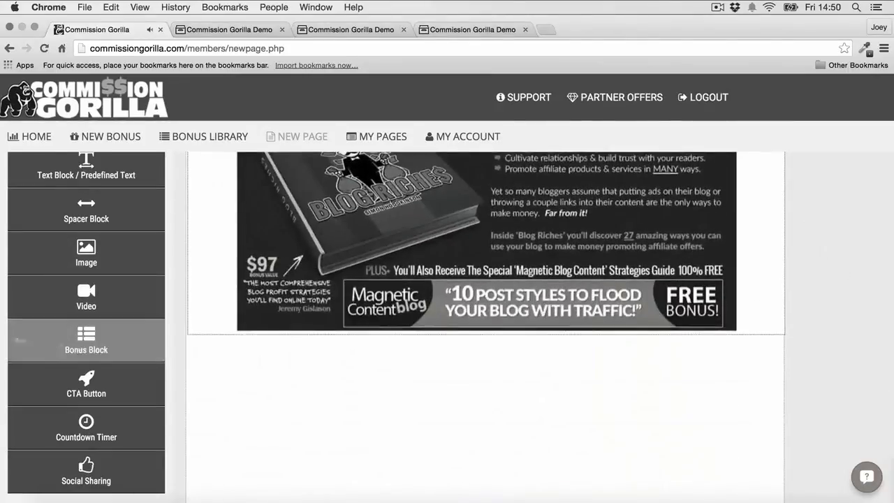
Add another bonus block below the Blog Riches bonus, assign a saved bonus to it and review the page.
drag(77, 341, 487, 363)
scroll(487, 335, down, 2)
click(487, 255)
click(663, 342)
scroll(774, 287, down, 2)
scroll(774, 287, up, 20)
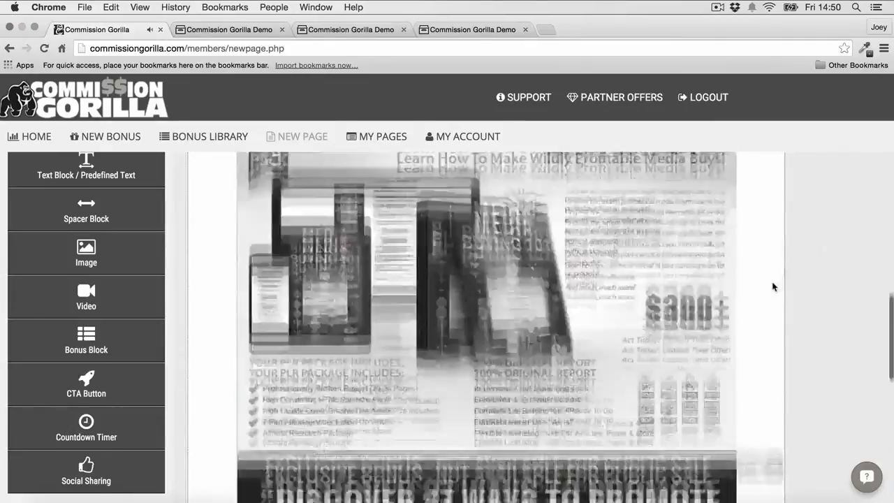
scroll(774, 287, down, 20)
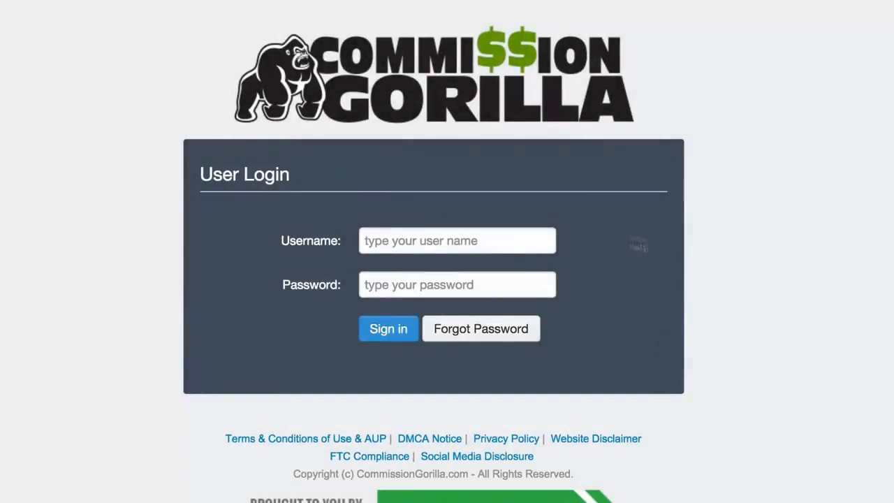
Log in to the members area with the account username and password.
click(529, 234)
text(joeyxdemo)
click(479, 266)
click(533, 285)
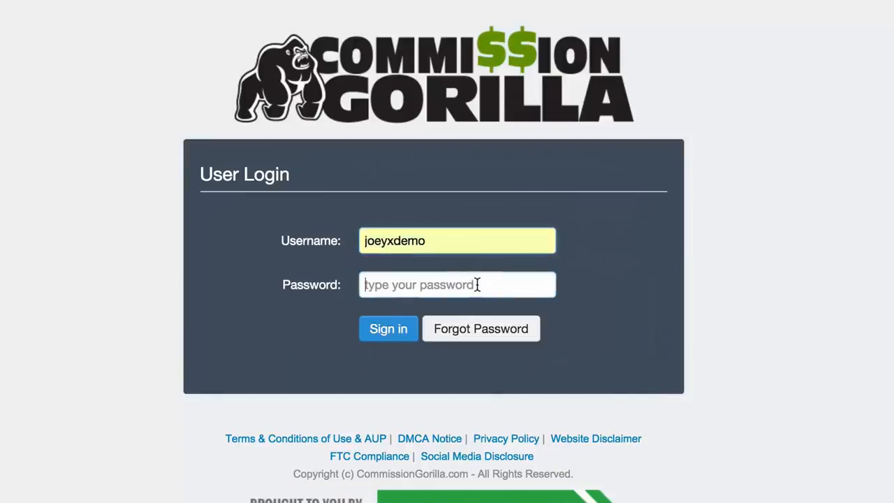
text(****)
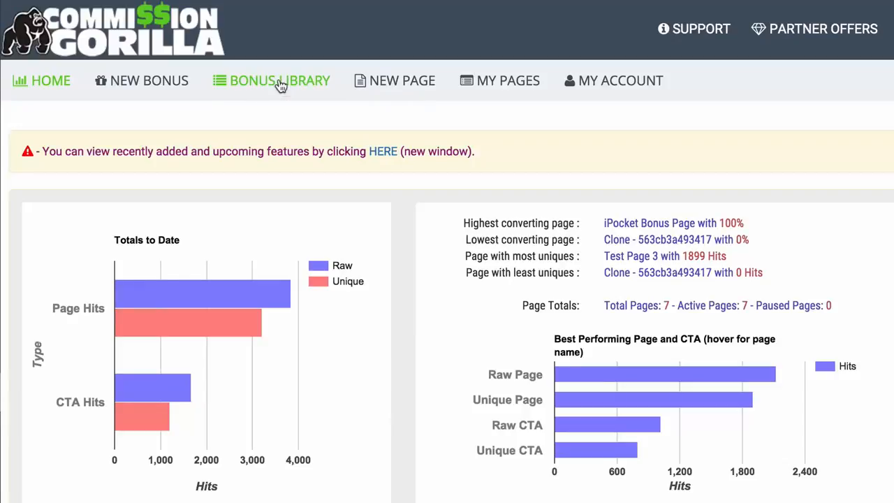
Visit the Bonus Library, New Page, My Pages, Home and New Bonus sections to see what each offers.
click(279, 84)
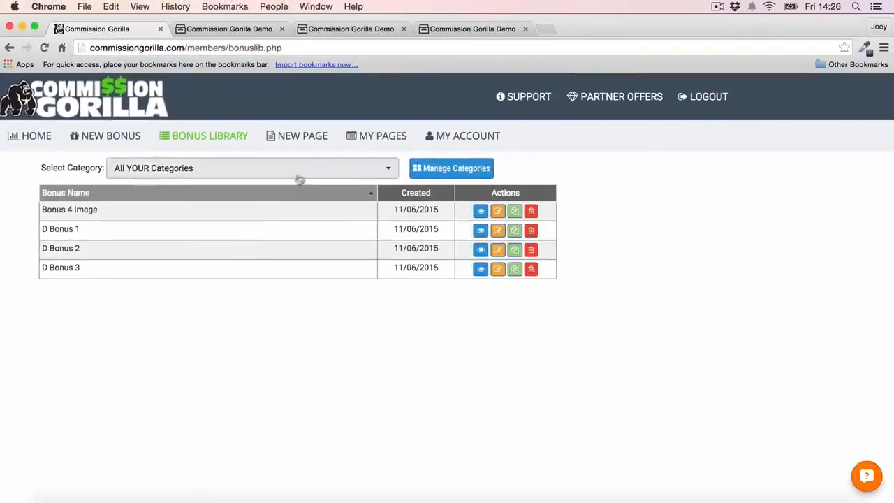
click(313, 139)
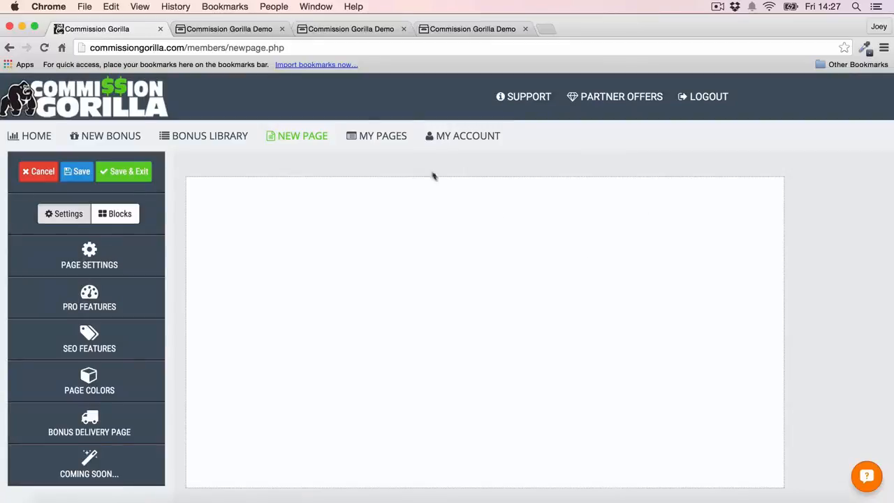
click(391, 137)
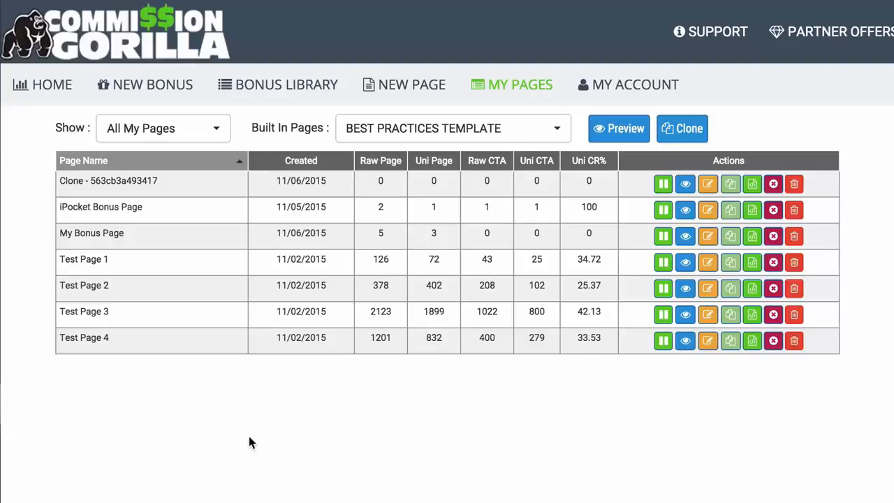
click(63, 94)
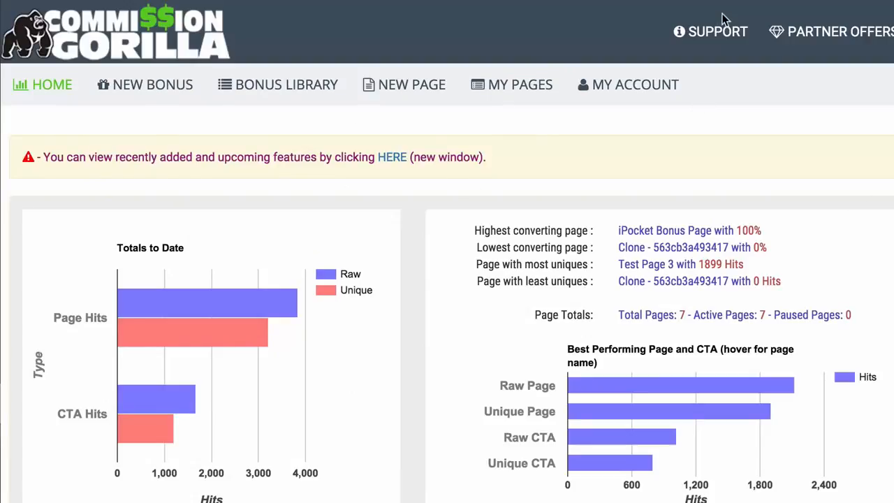
click(151, 90)
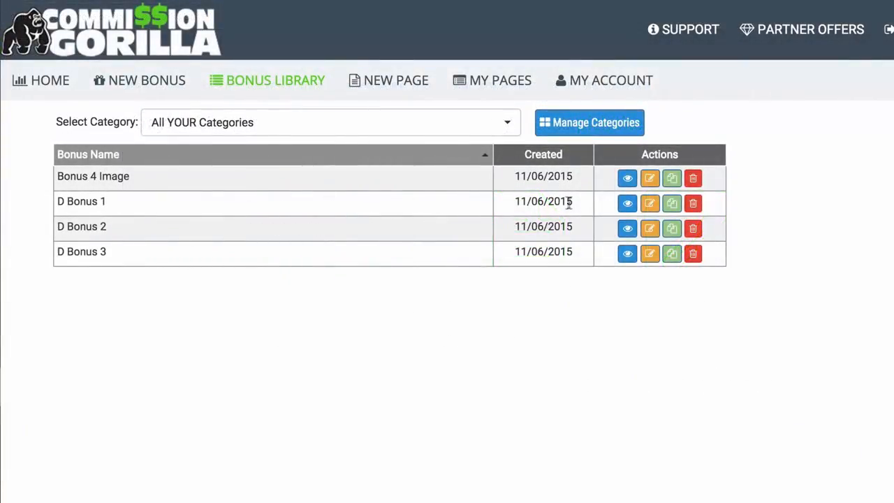
Preview D Bonus 1, D Bonus 2 and D Bonus 3 from the bonus library and examine their layouts.
click(627, 202)
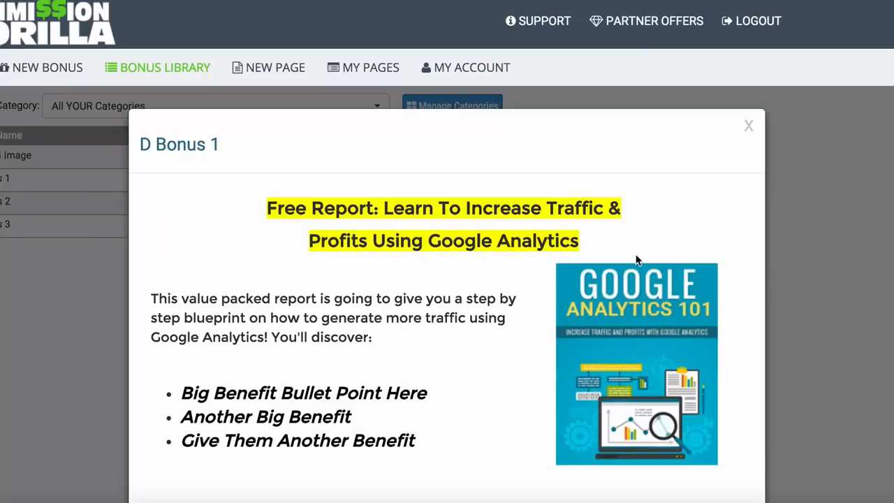
click(3, 279)
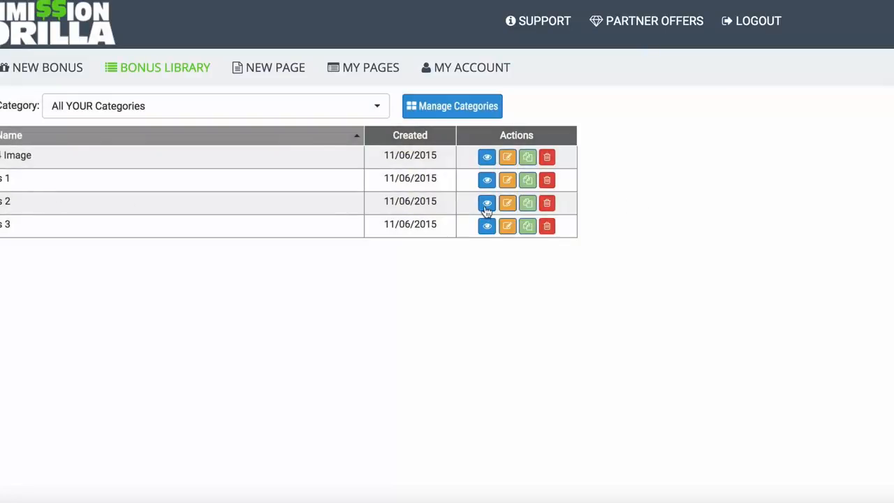
click(487, 204)
scroll(753, 208, down, 2)
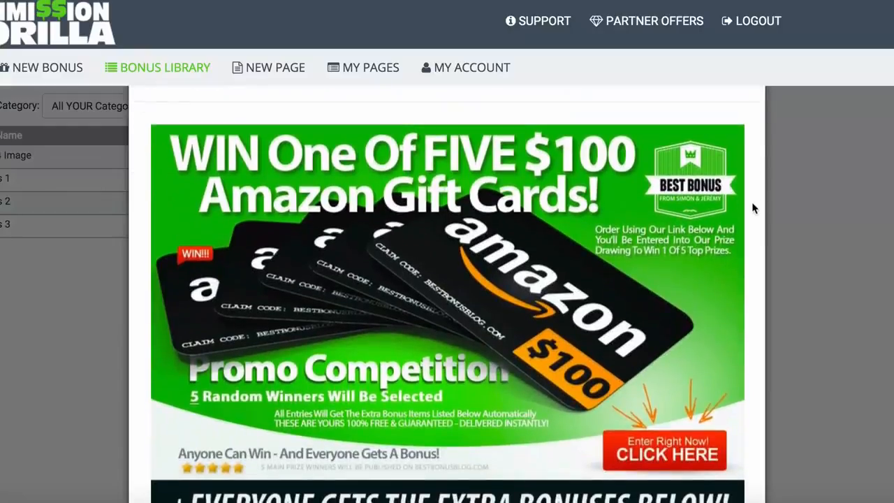
scroll(754, 209, down, 1)
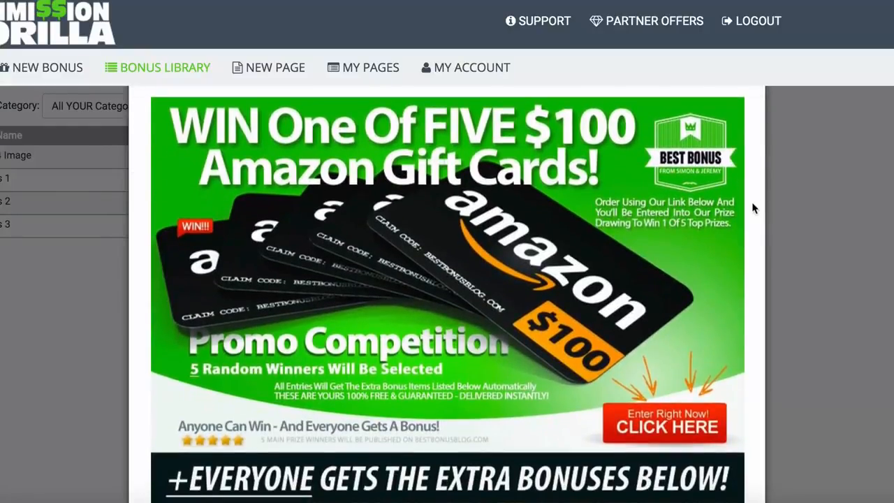
scroll(753, 208, down, 1)
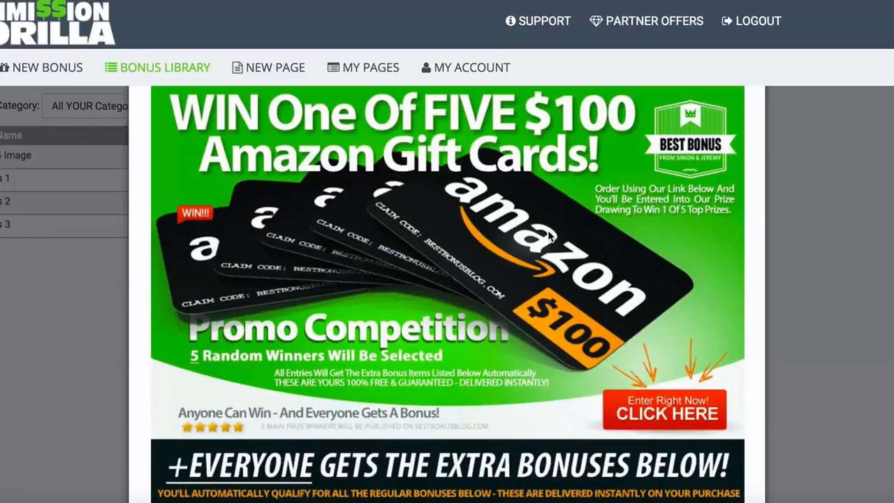
scroll(417, 215, up, 3)
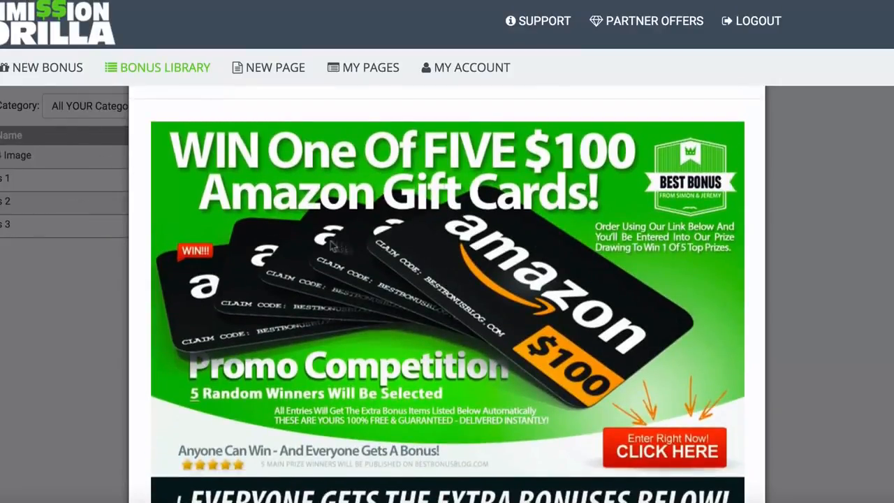
scroll(394, 241, down, 3)
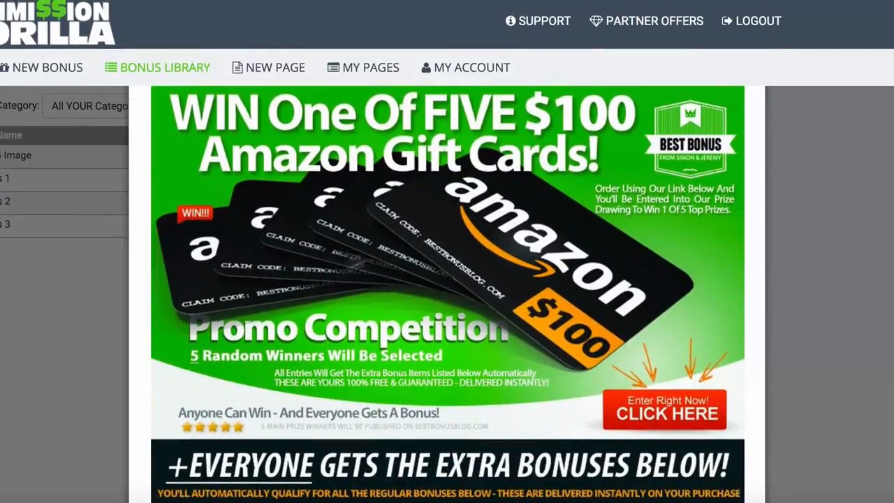
click(60, 342)
click(487, 227)
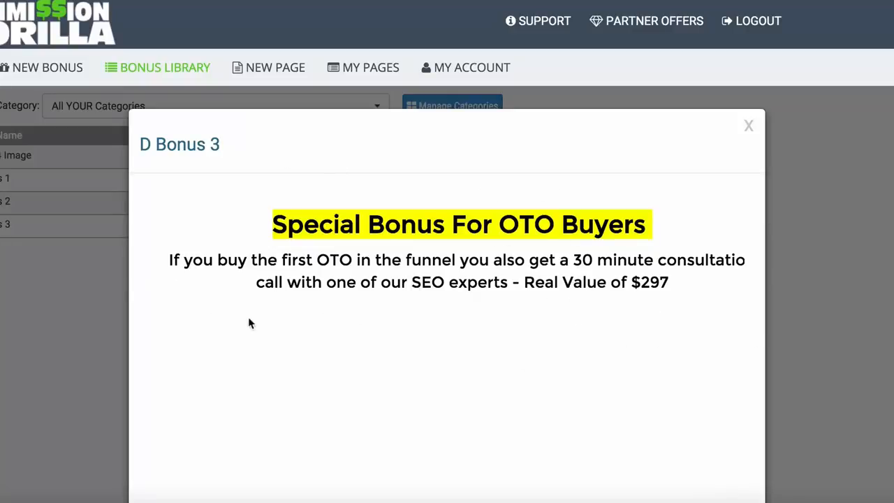
click(60, 311)
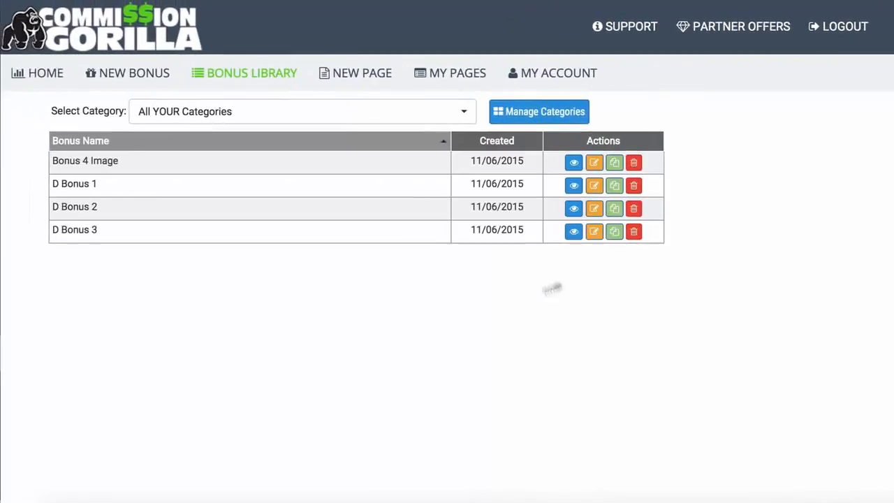
Start a new bonus with the Image/Graphic layout, named Bonus Example, in the Review Bonuses category.
click(131, 71)
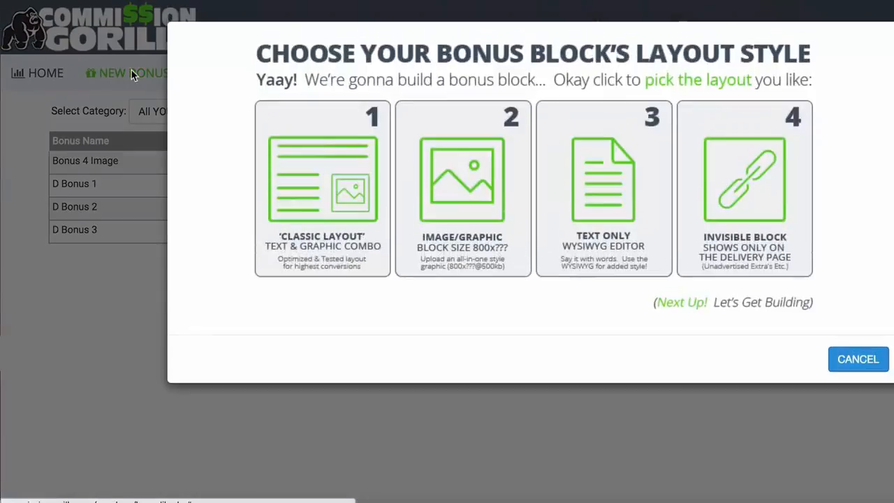
click(466, 175)
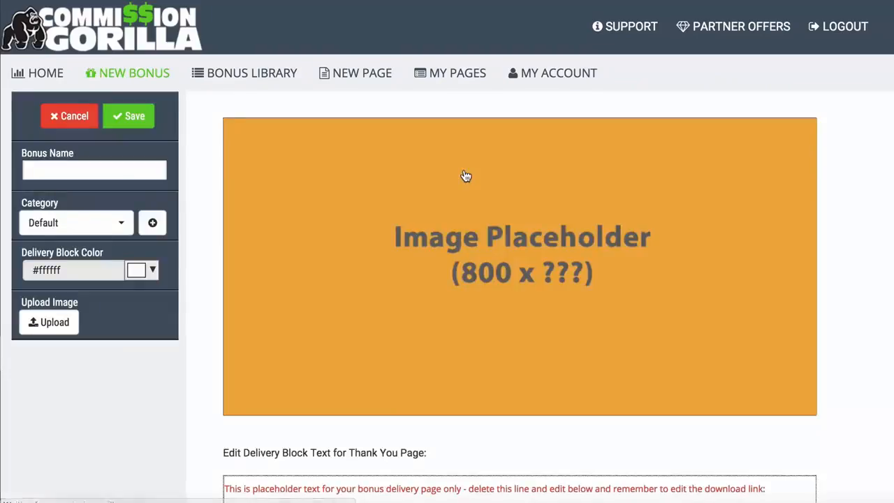
click(80, 170)
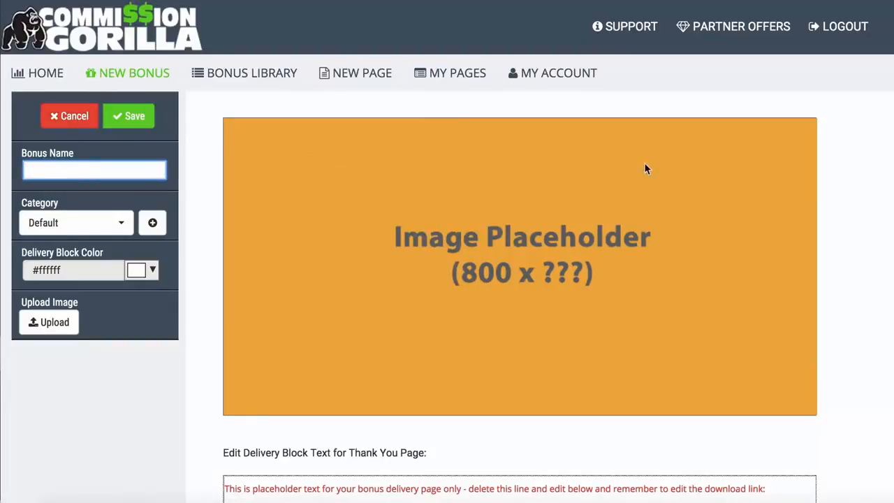
text(B)
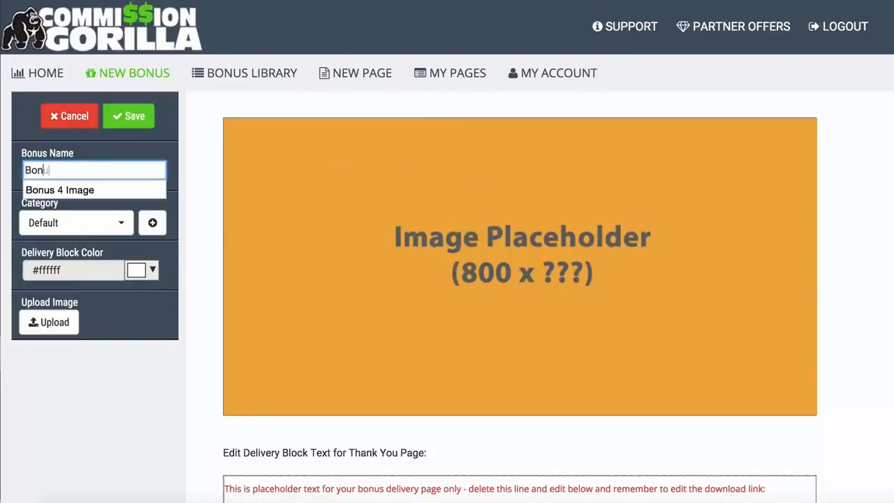
text(onus Example)
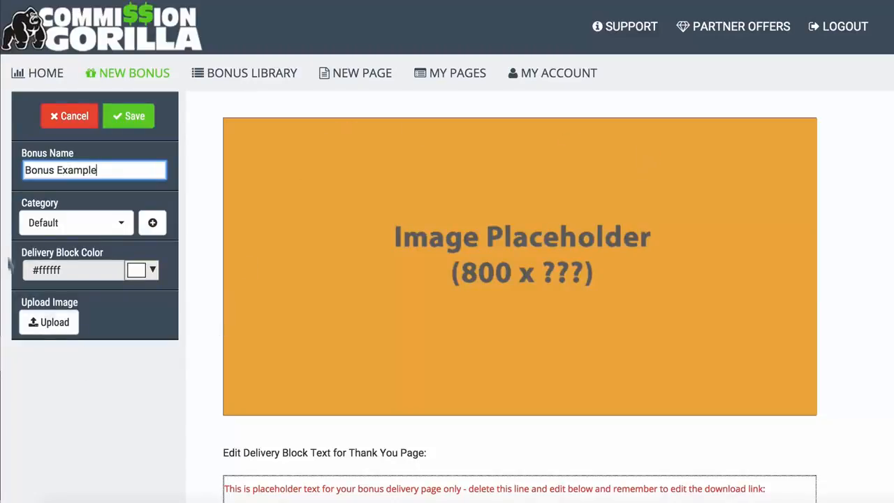
click(118, 222)
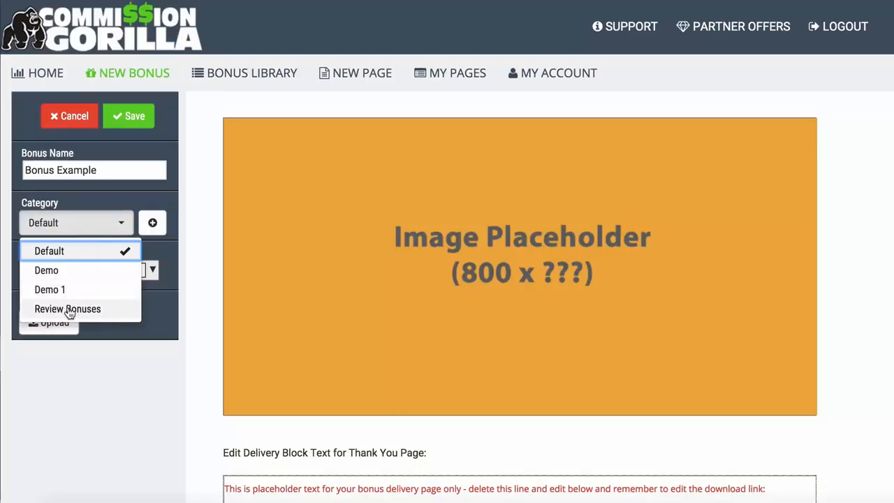
click(68, 310)
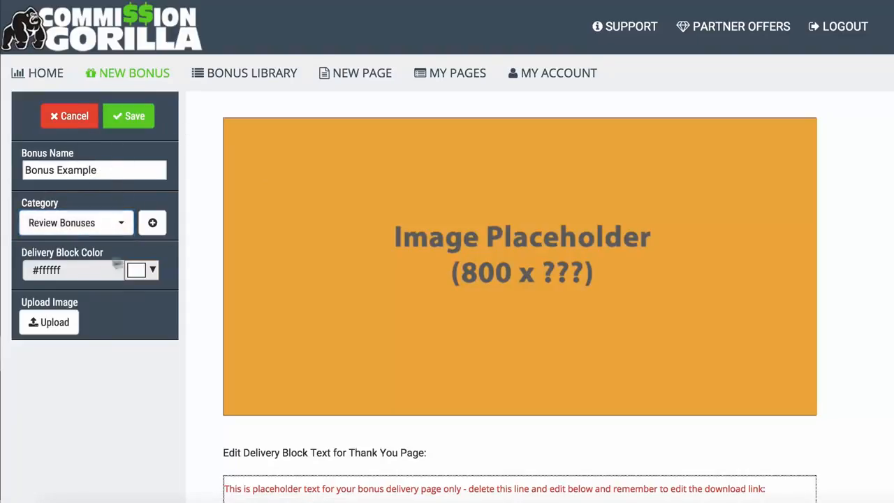
Delete the red placeholder line from the delivery block text for the thank you page.
scroll(200, 262, down, 3)
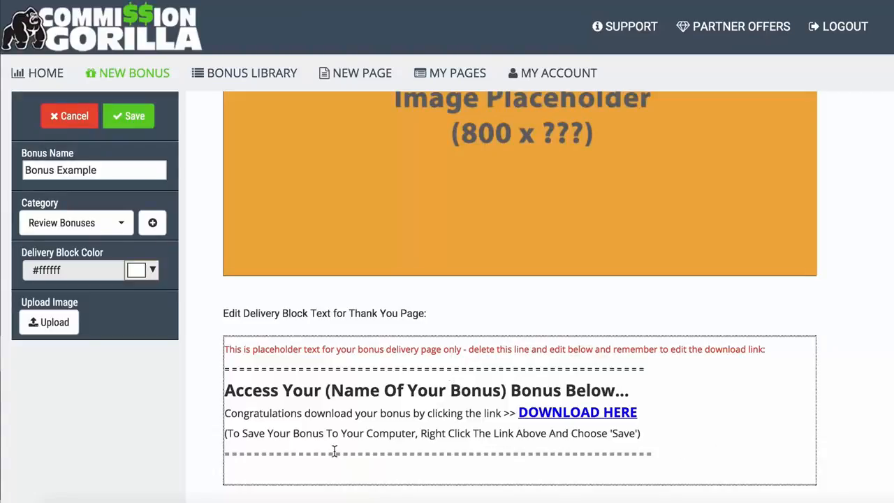
click(335, 356)
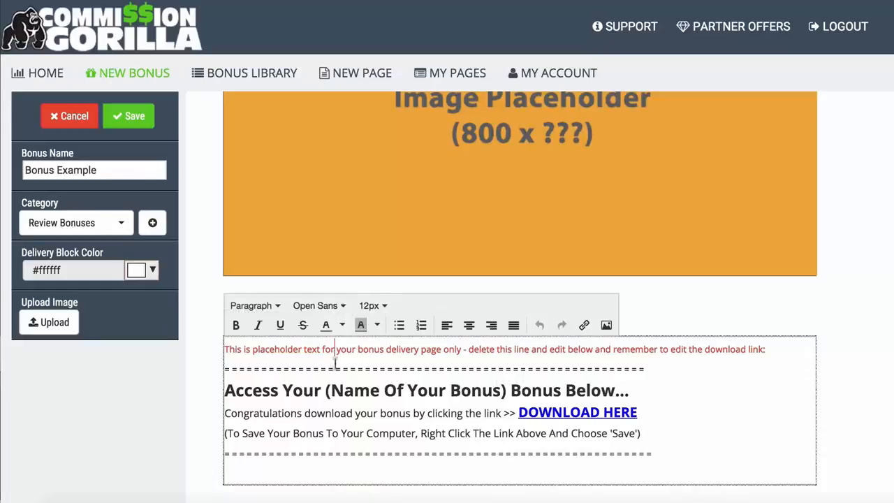
drag(767, 342, 228, 345)
key(BackSpace)
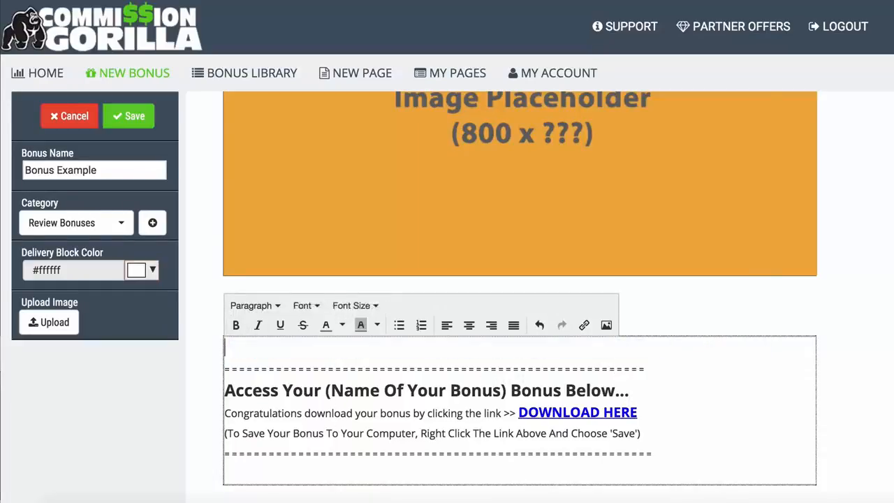
drag(326, 390, 493, 391)
click(493, 391)
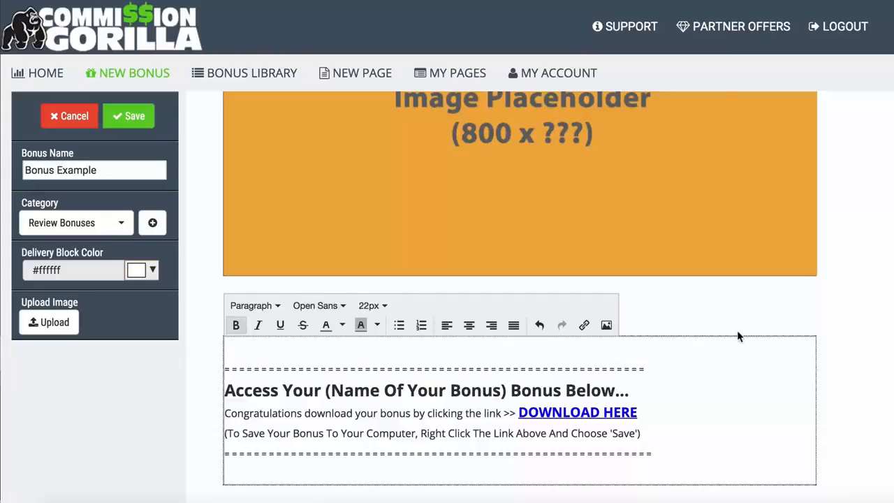
click(205, 386)
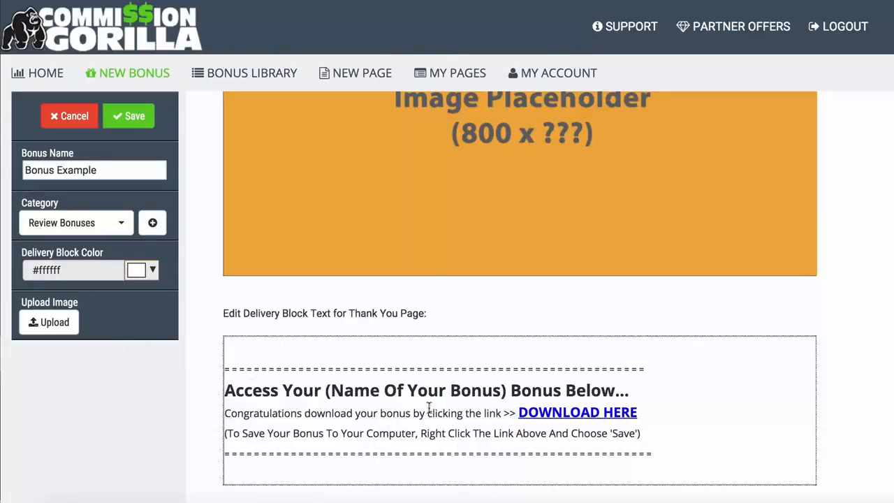
Try red and black as the delivery block color, and set it back to white.
click(149, 275)
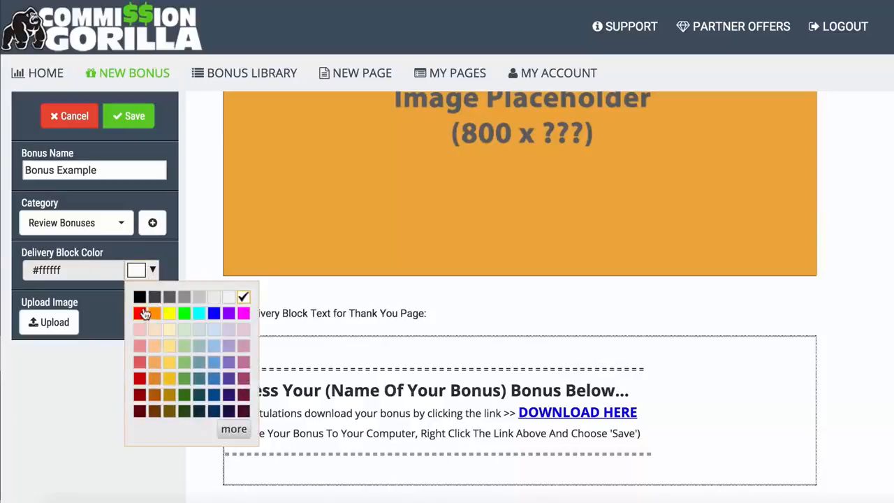
click(143, 312)
click(152, 270)
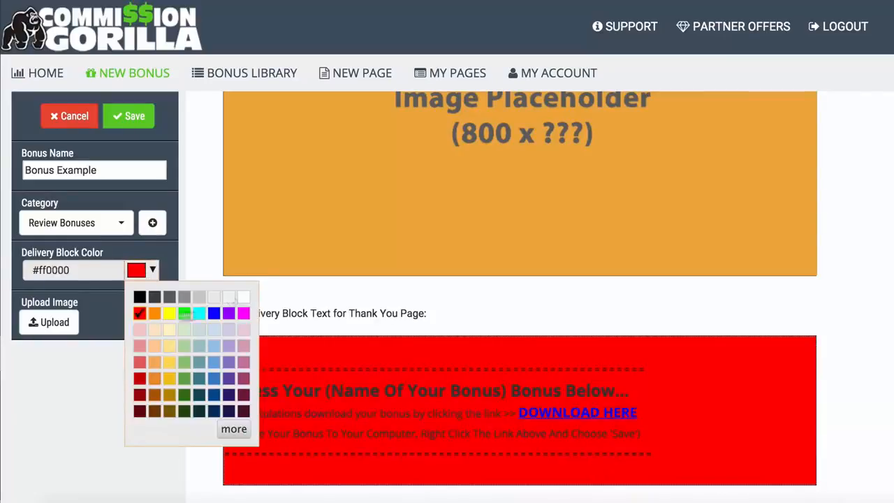
click(137, 298)
click(137, 277)
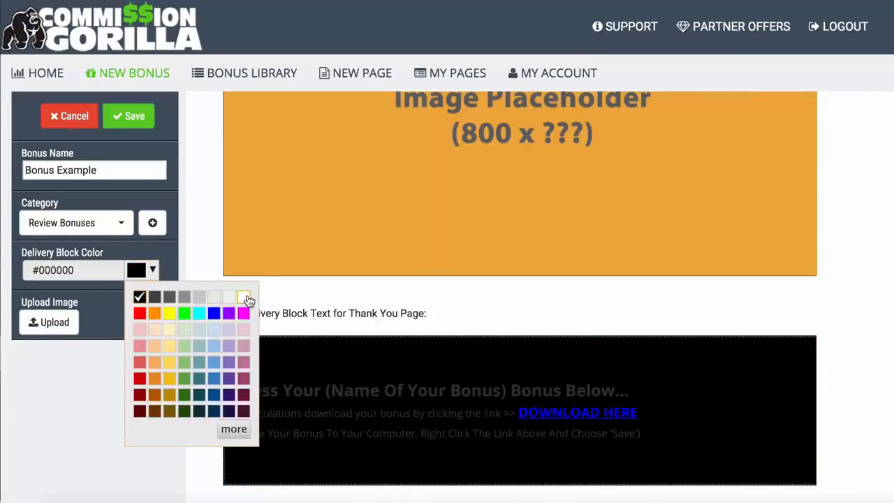
click(243, 297)
Upload Media Buying 101.jpg from the CG DEMO BONUSES folder as the bonus image, check it, and save the bonus.
scroll(195, 253, up, 3)
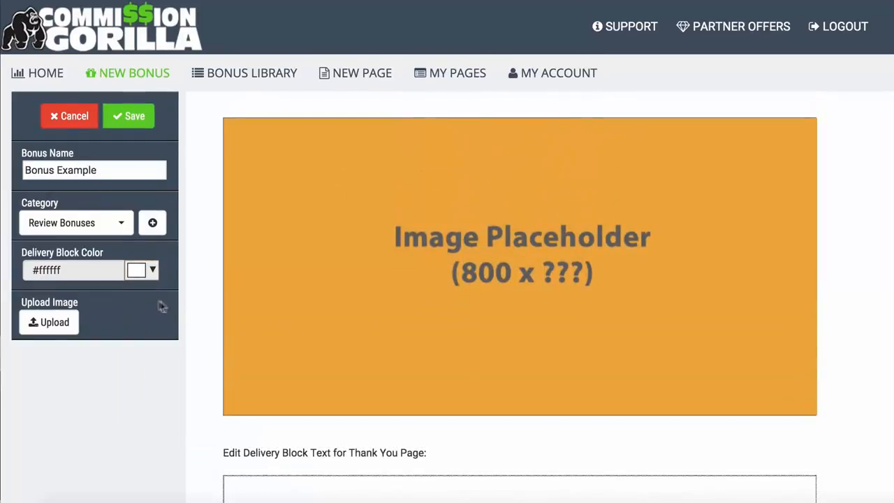
click(46, 321)
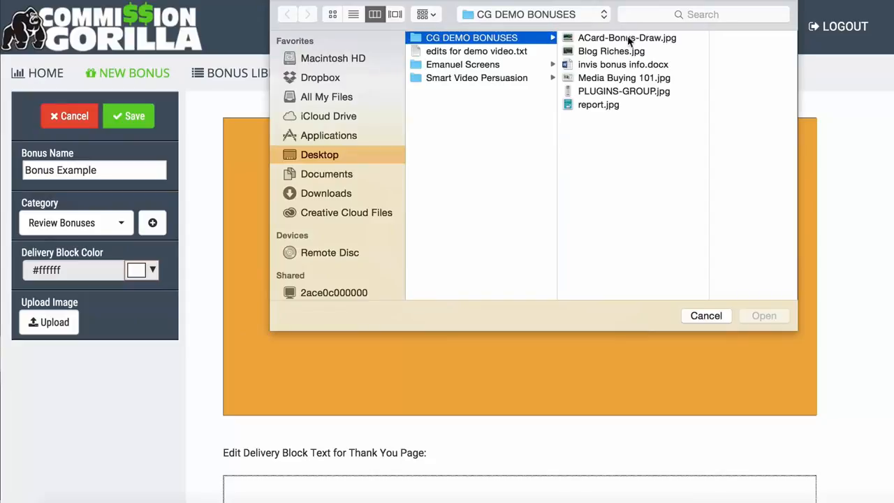
click(592, 78)
click(764, 314)
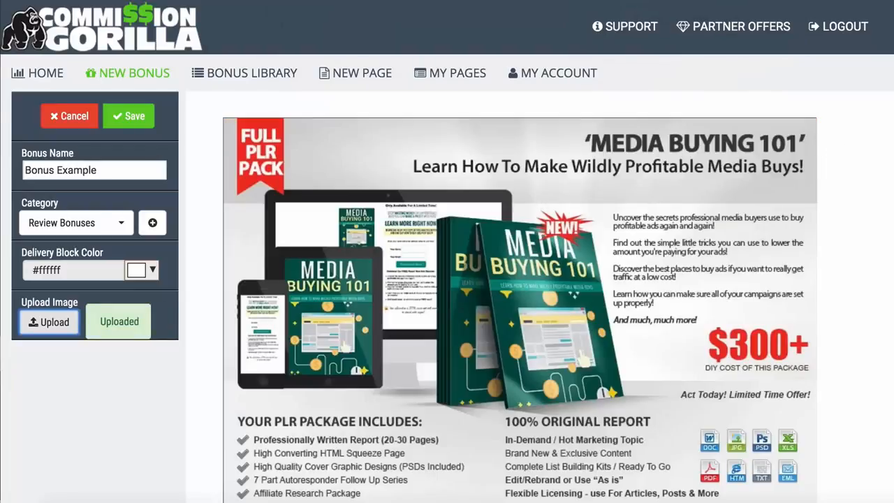
scroll(519, 297, down, 3)
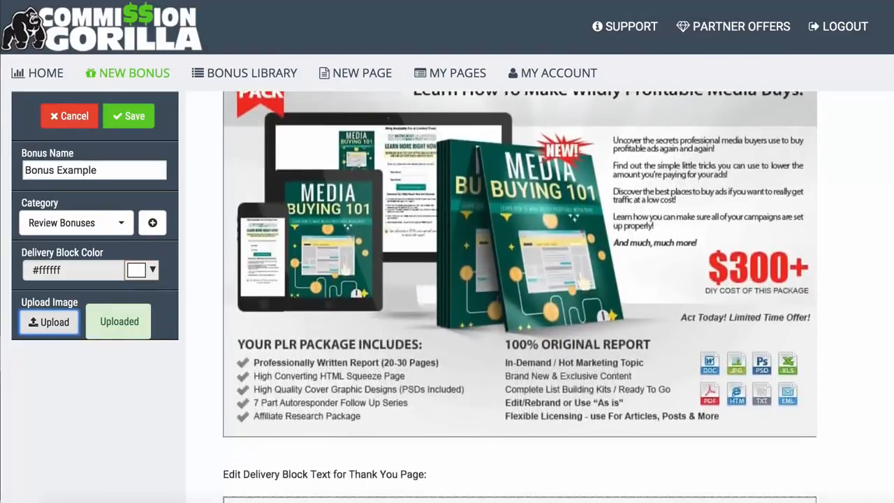
scroll(520, 296, up, 2)
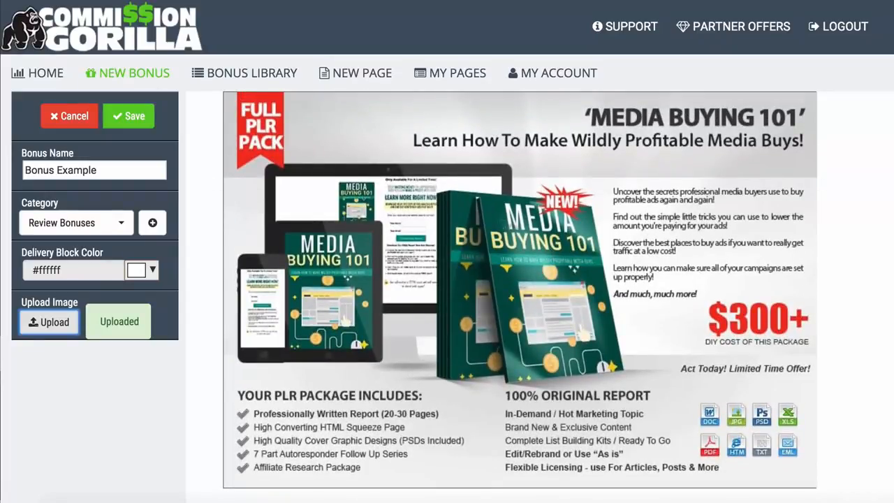
scroll(513, 216, up, 1)
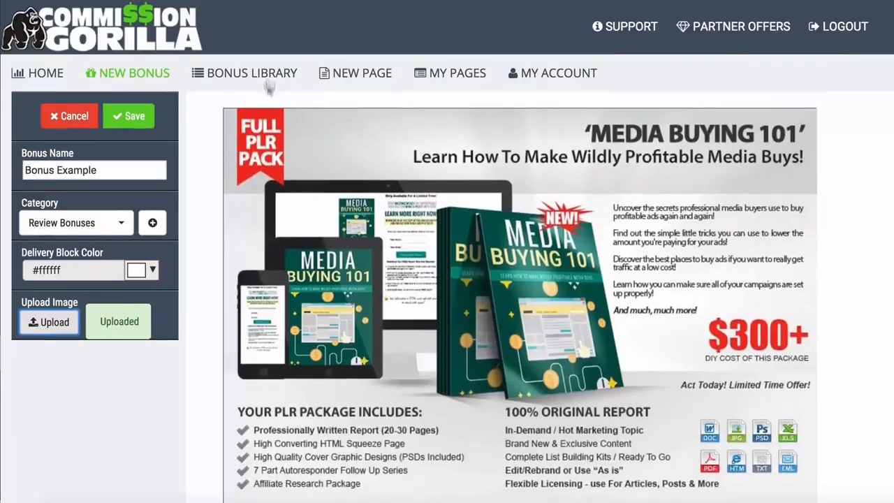
click(125, 120)
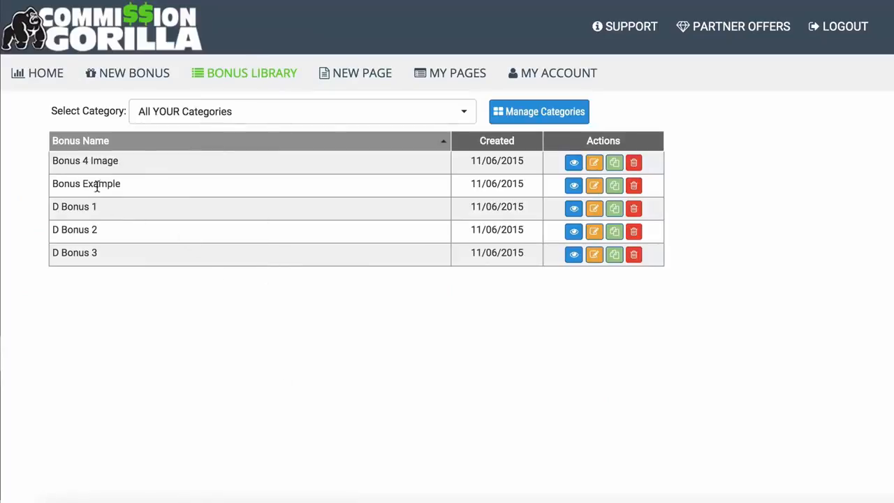
Preview Bonus Example from the bonus library and close the preview.
click(573, 185)
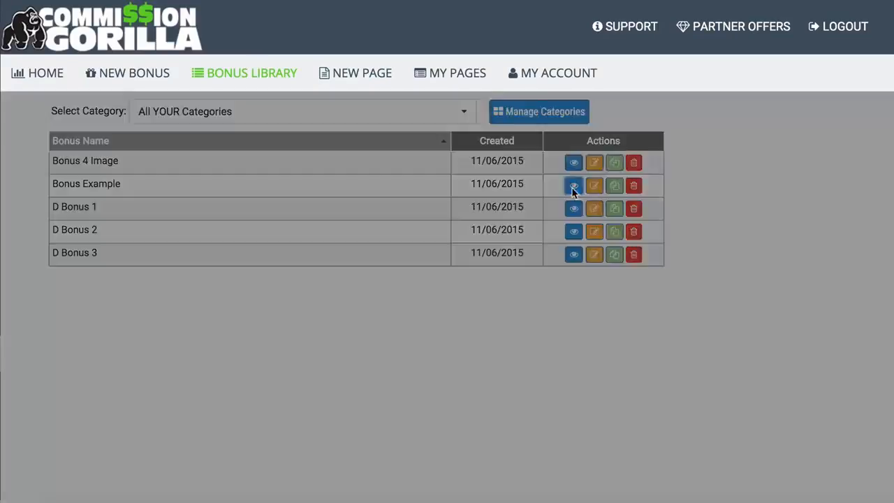
scroll(267, 248, down, 2)
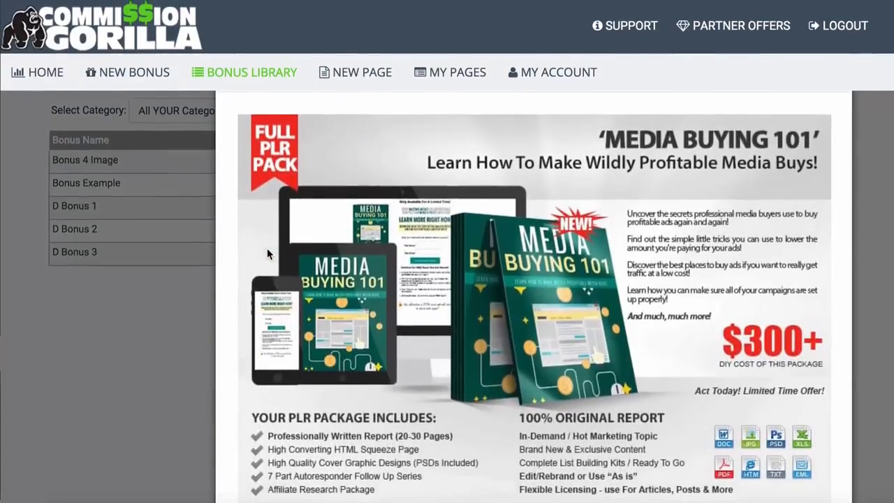
click(129, 348)
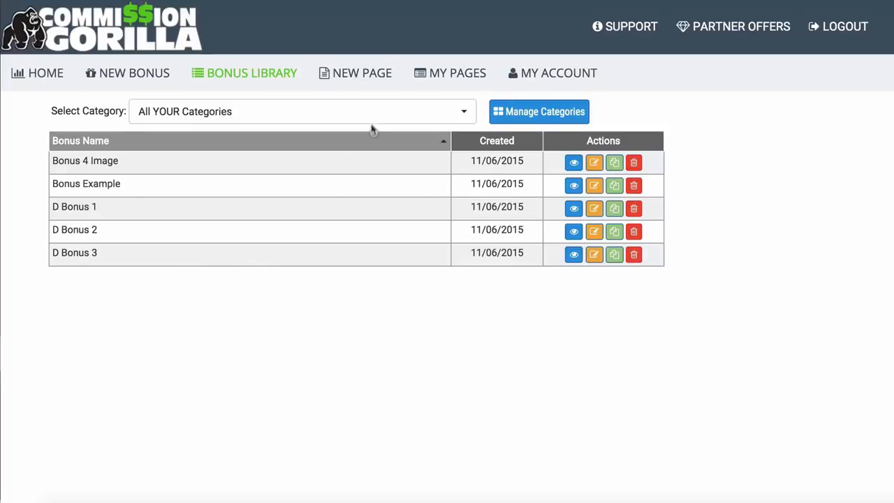
Start a new bonus page and name it Video Page in the page settings.
click(353, 72)
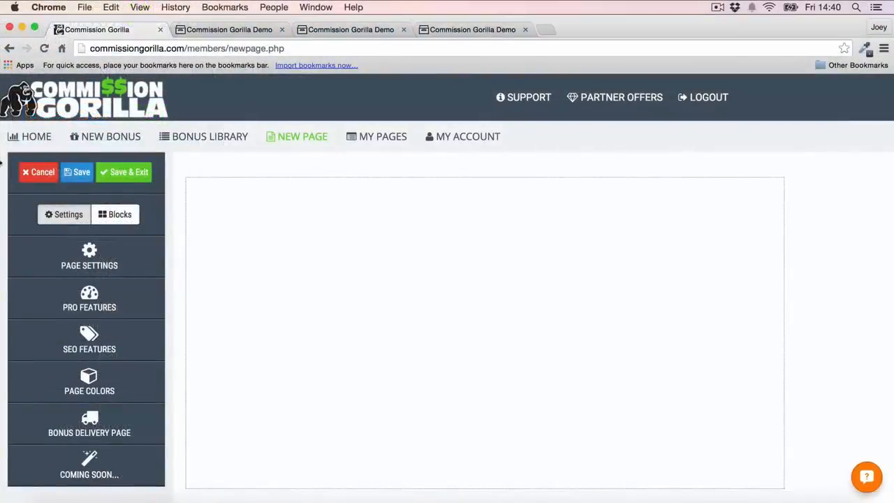
click(101, 255)
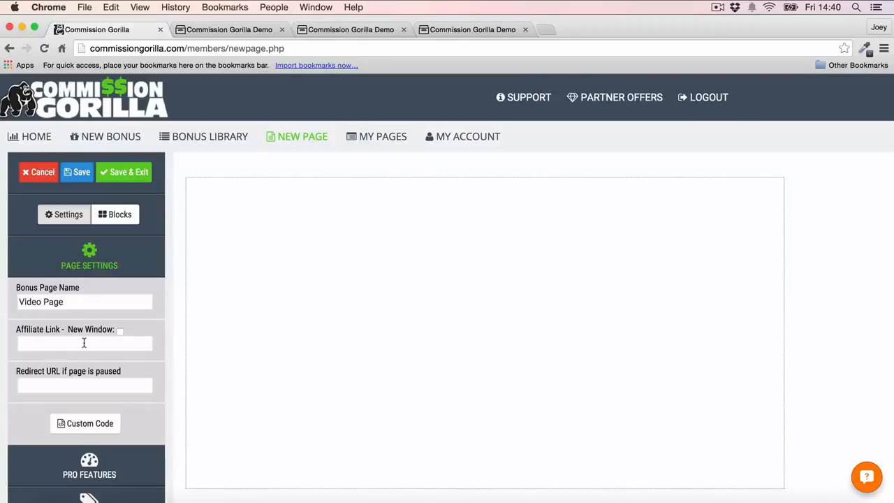
click(86, 264)
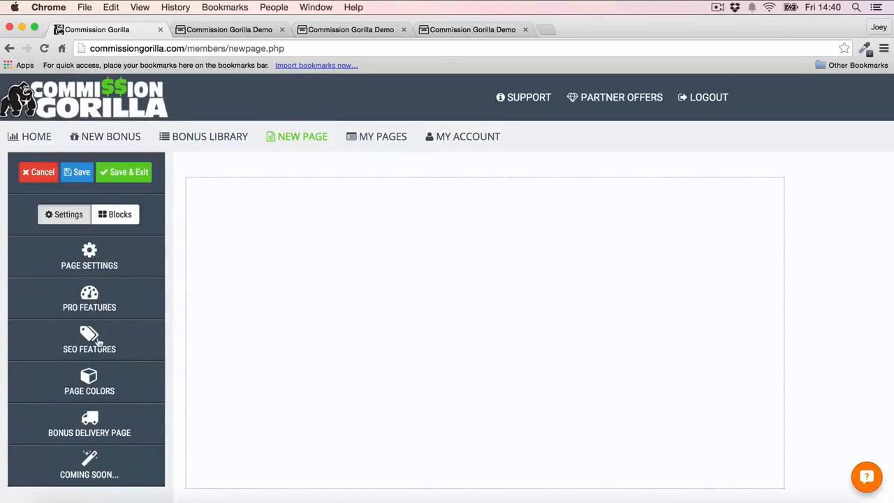
Examine the SEO settings available for the new page.
click(98, 341)
scroll(98, 312, down, 4)
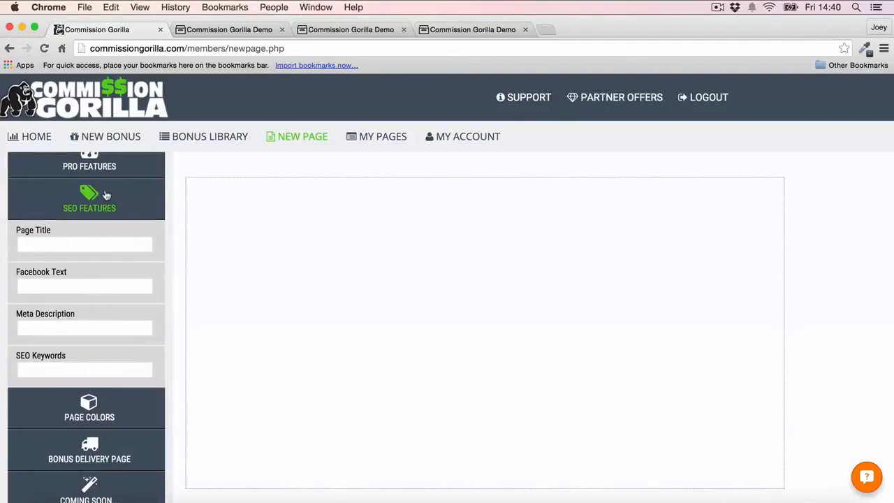
click(85, 202)
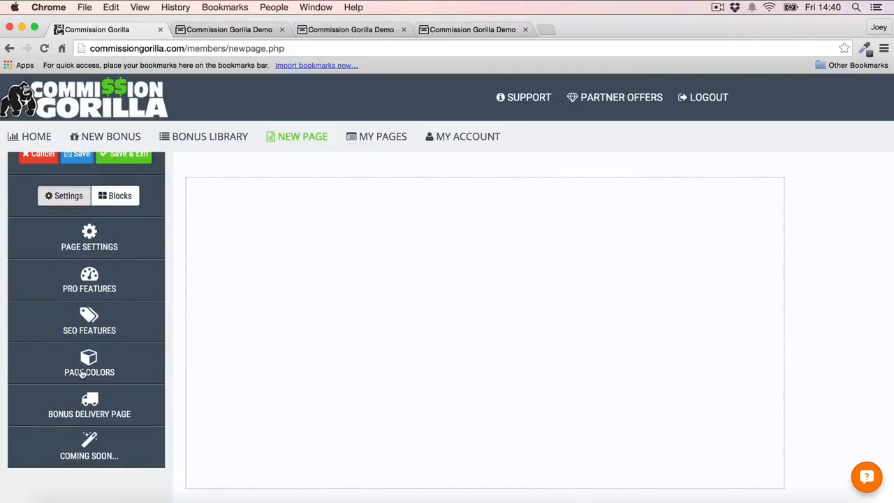
Set the page's outer color to light gray #eeeeee.
click(84, 360)
scroll(108, 254, down, 2)
scroll(109, 254, down, 1)
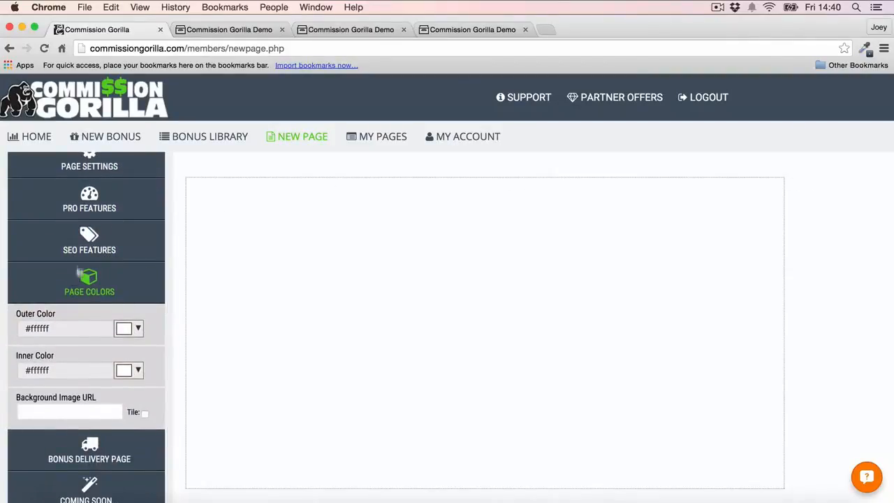
click(129, 328)
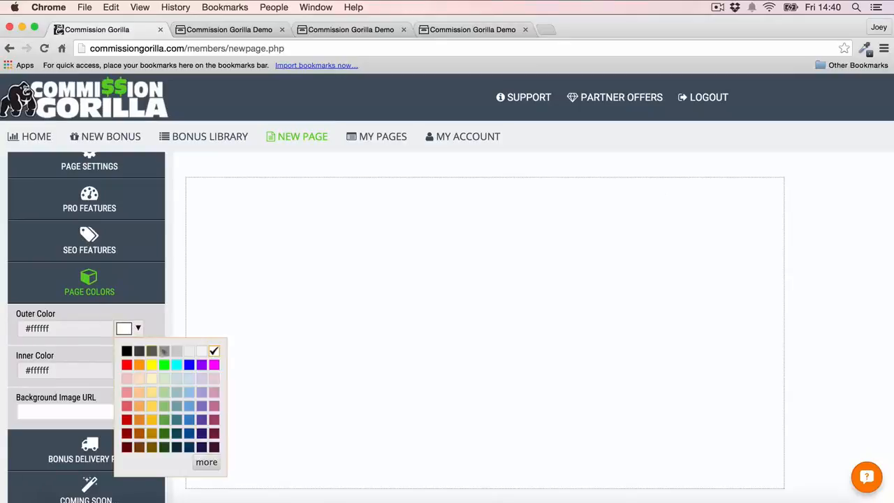
click(188, 351)
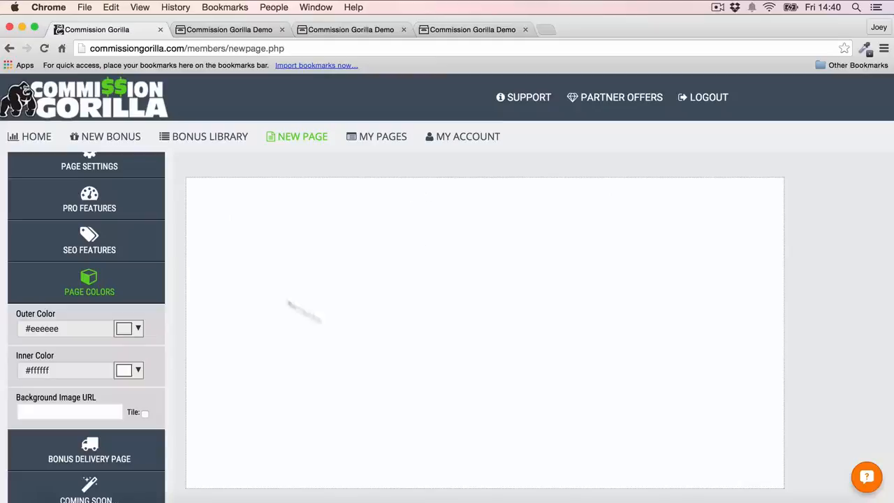
Try black, #444444 and #666666 as the page's inner color, and set it back to white #ffffff.
click(139, 371)
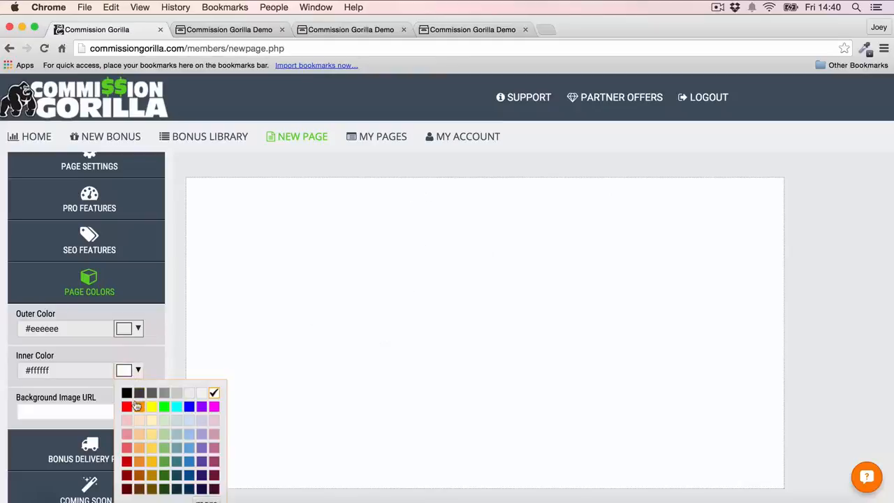
click(127, 393)
click(130, 371)
click(139, 393)
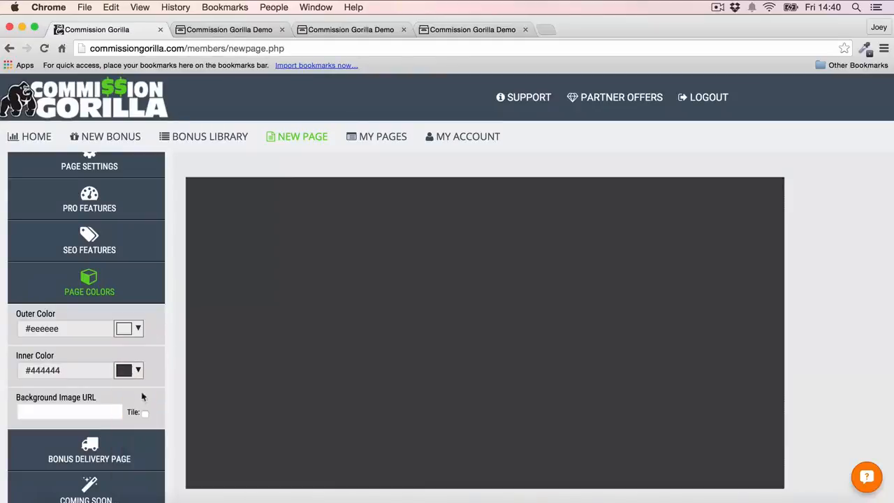
click(137, 371)
click(153, 394)
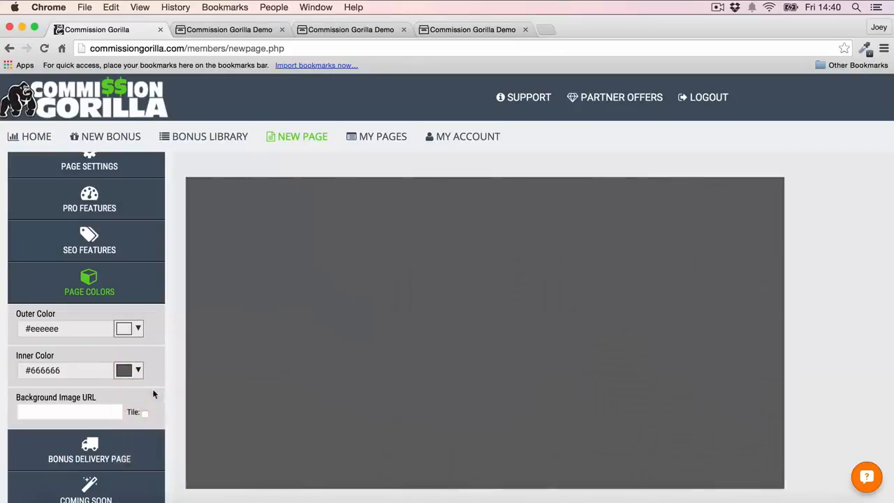
click(139, 370)
click(211, 394)
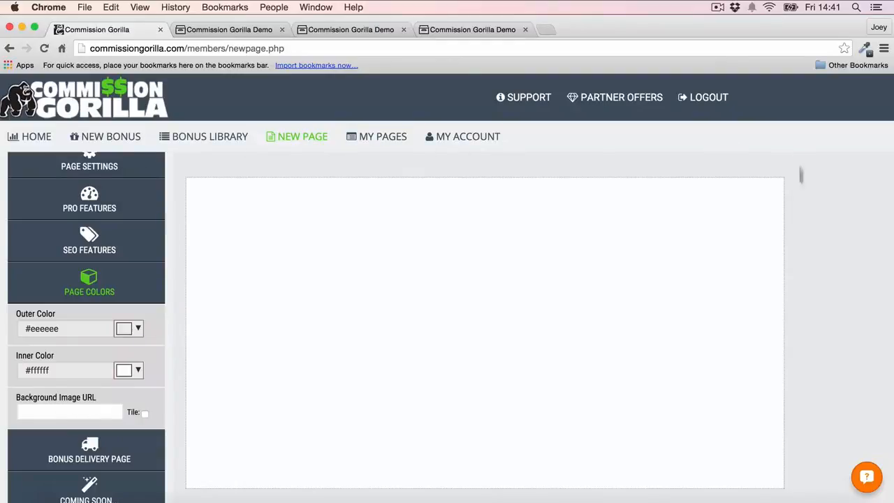
click(93, 283)
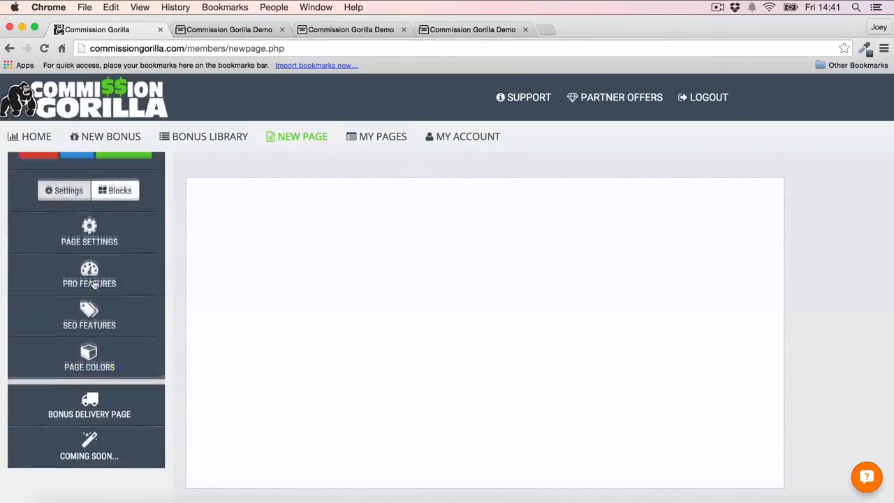
Set the thank you page filename to Test in the bonus delivery page settings.
click(88, 405)
scroll(128, 321, down, 2)
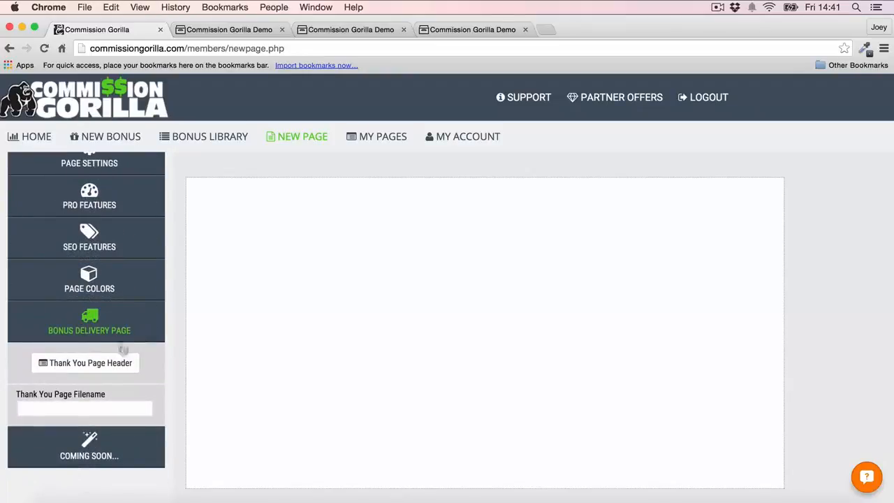
click(78, 404)
text(Test)
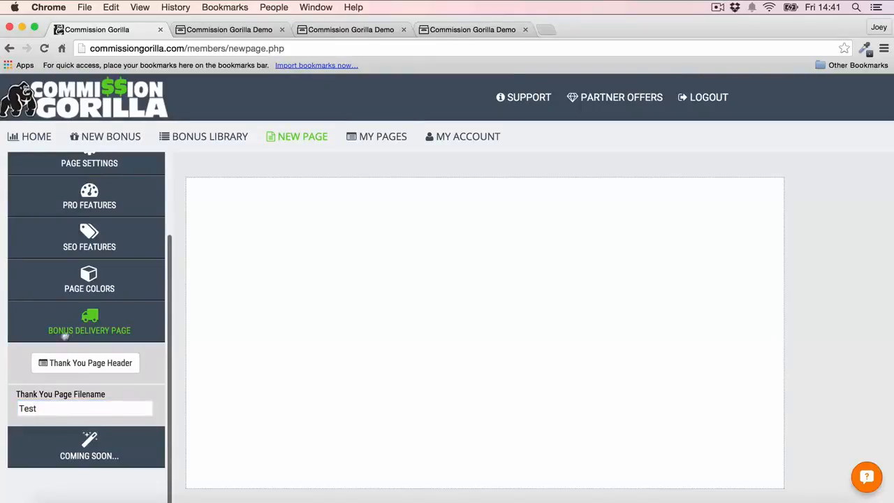
scroll(93, 384, up, 5)
scroll(93, 391, up, 1)
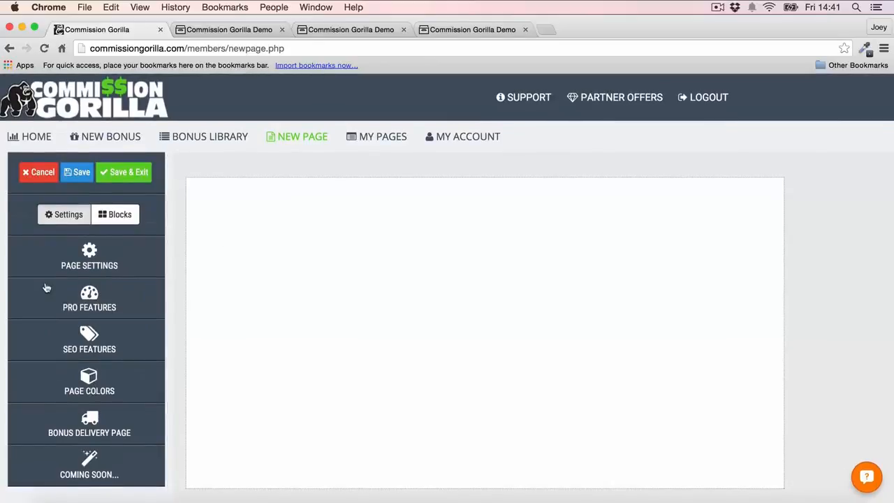
Add a text block to the empty page with the headline "Awesome Bonus Package For Commission Gorilla!".
click(121, 215)
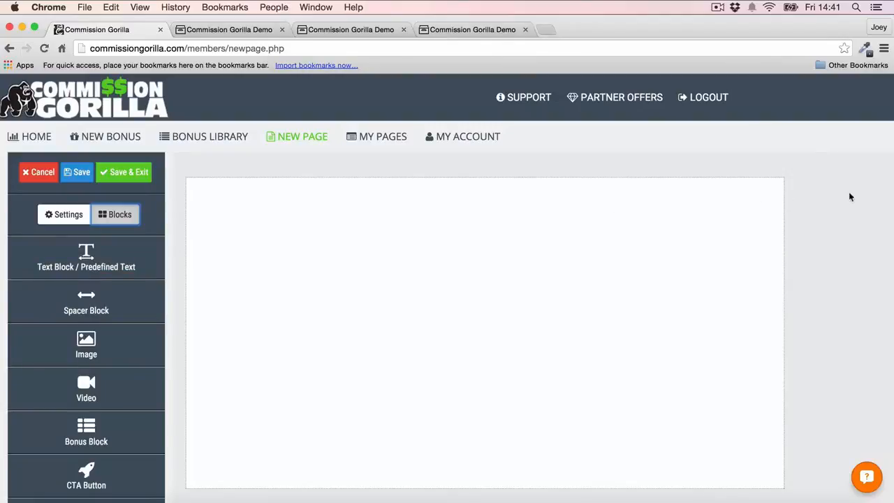
scroll(114, 286, down, 2)
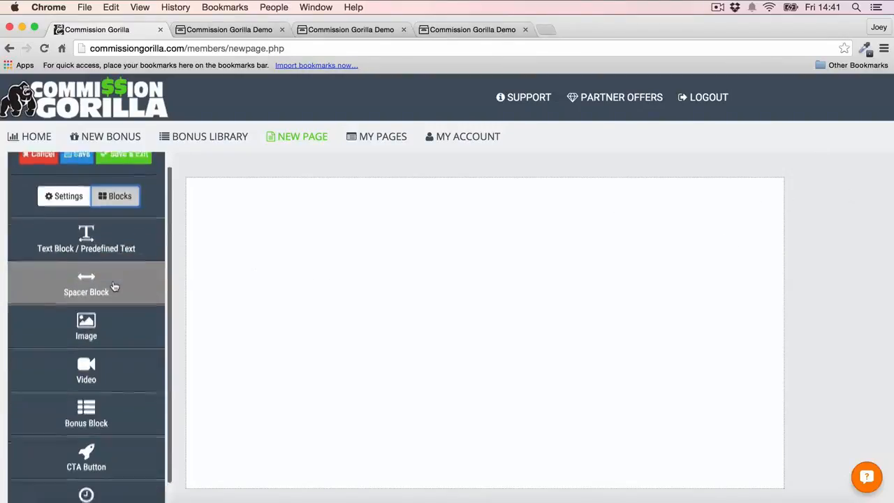
scroll(114, 287, down, 1)
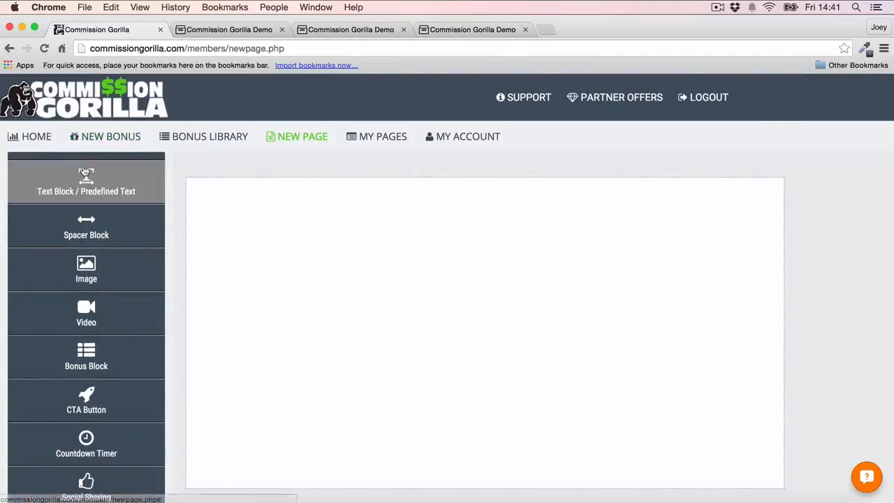
drag(77, 180, 324, 223)
click(326, 193)
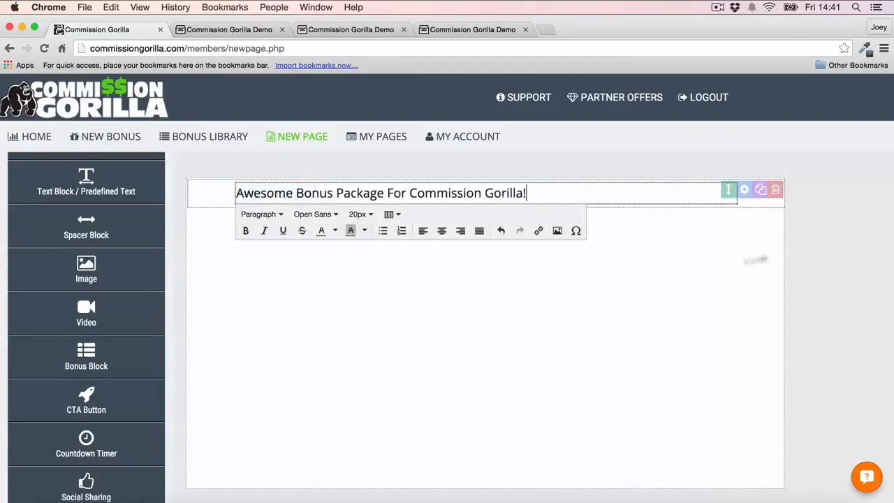
Try a 36px font size on the whole headline, and set it to 29px instead.
drag(526, 193, 160, 195)
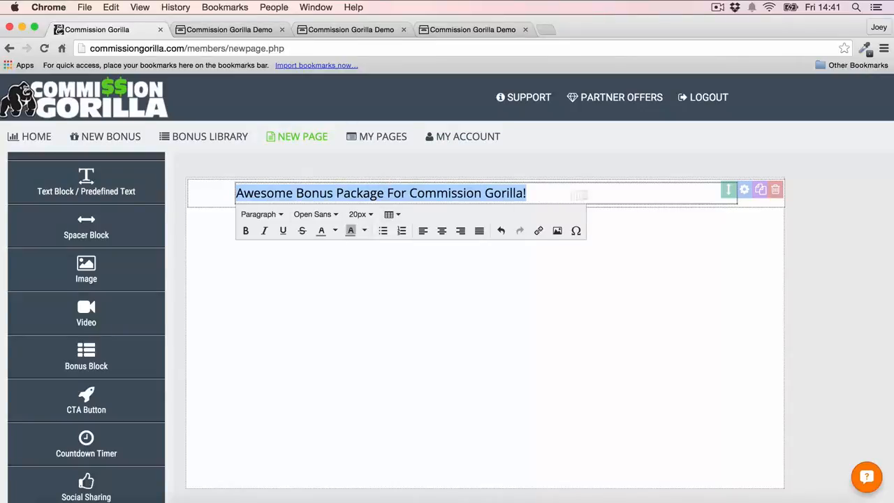
click(360, 215)
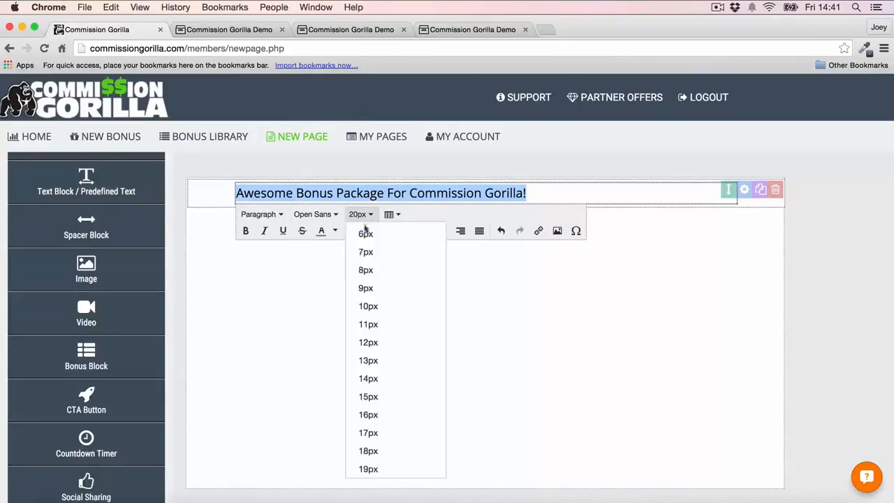
scroll(389, 320, down, 2)
scroll(389, 321, down, 5)
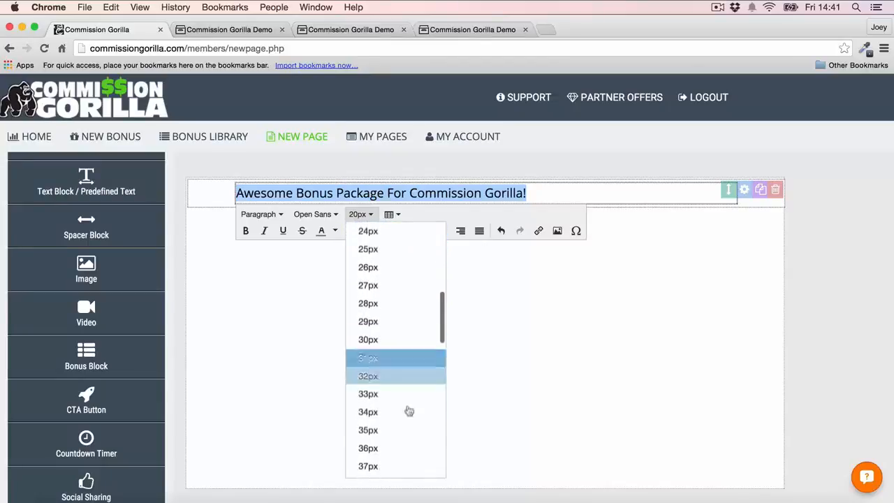
click(383, 446)
click(359, 260)
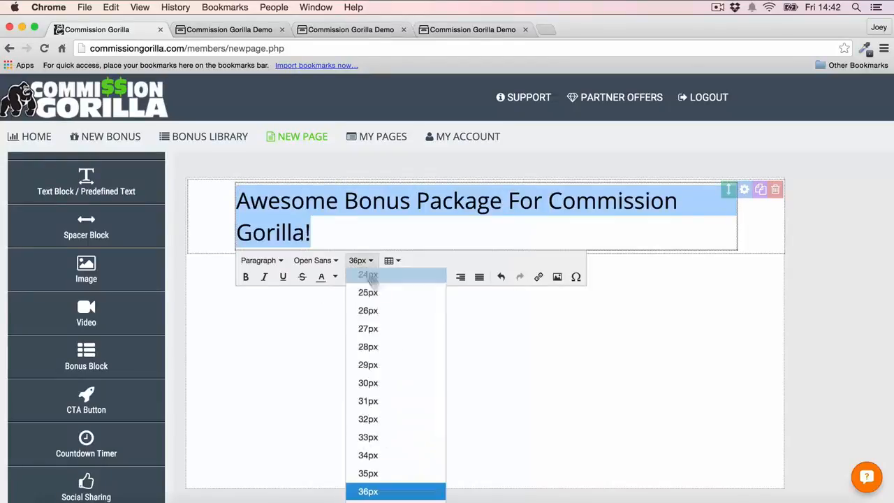
scroll(387, 419, up, 1)
click(371, 387)
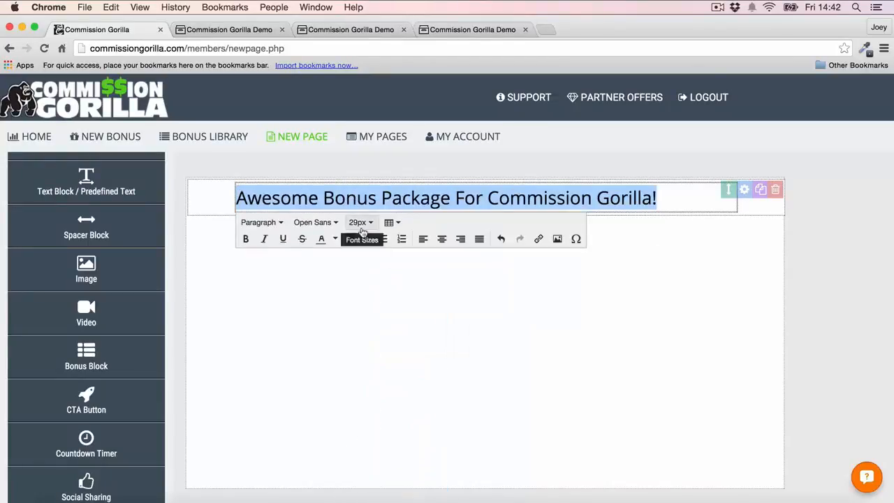
Make the headline bold and change its font to Montserrat.
click(246, 240)
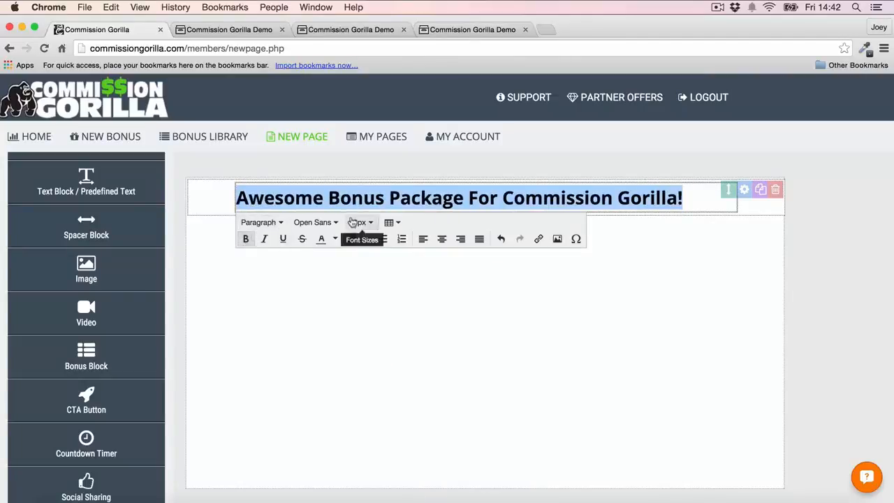
click(318, 224)
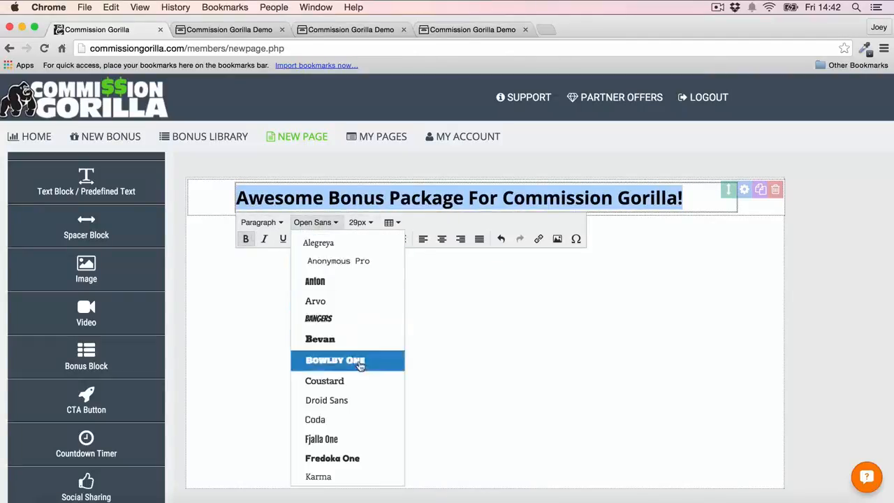
scroll(359, 363, down, 5)
scroll(359, 367, down, 3)
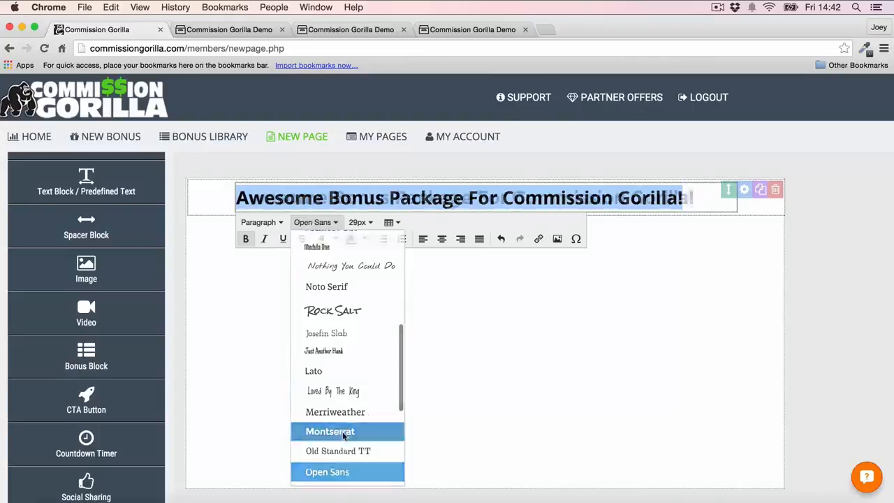
click(349, 433)
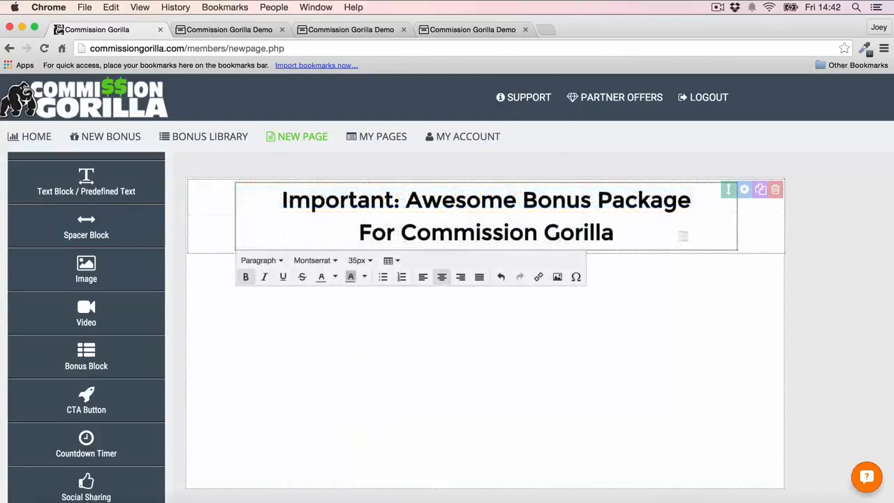
Color the words "Awesome Bonus" in the headline orange.
drag(406, 200, 592, 200)
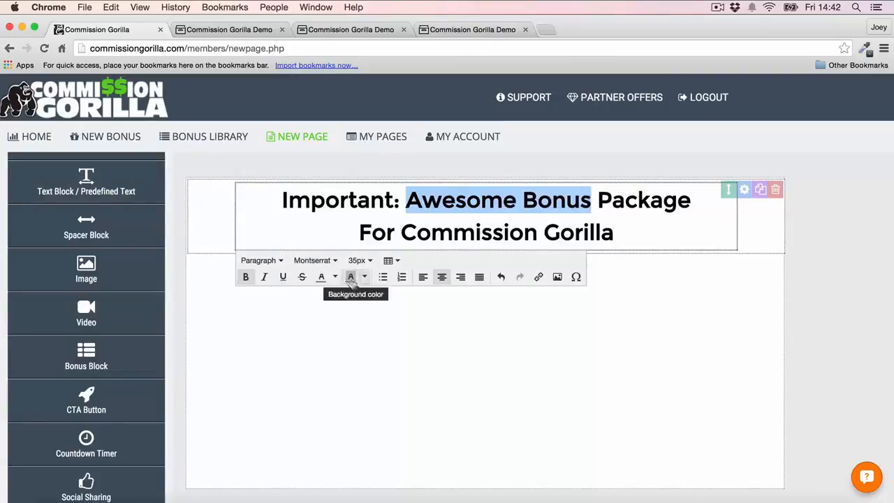
click(336, 278)
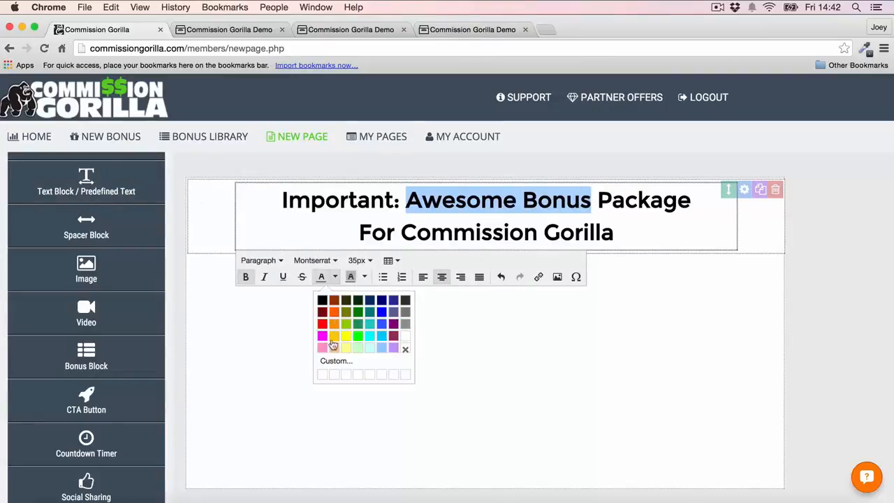
click(334, 323)
click(775, 239)
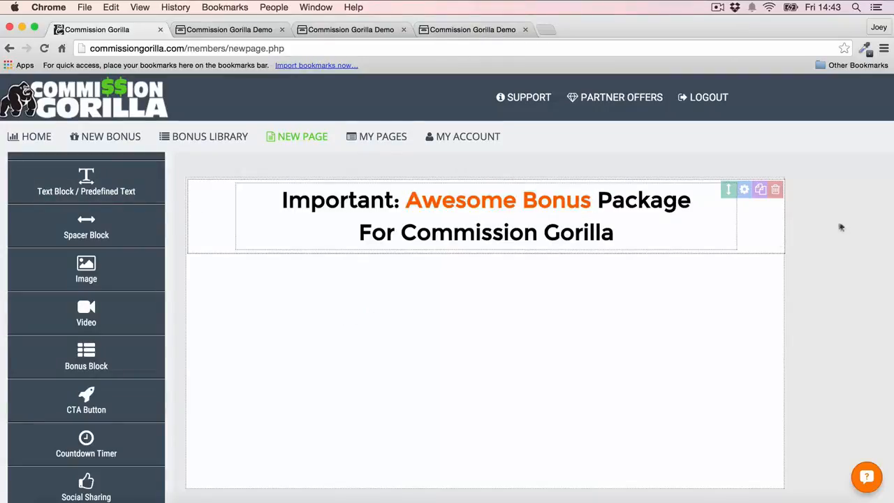
Highlight the words "Commission Gorilla" in the headline with a yellow background color.
click(391, 235)
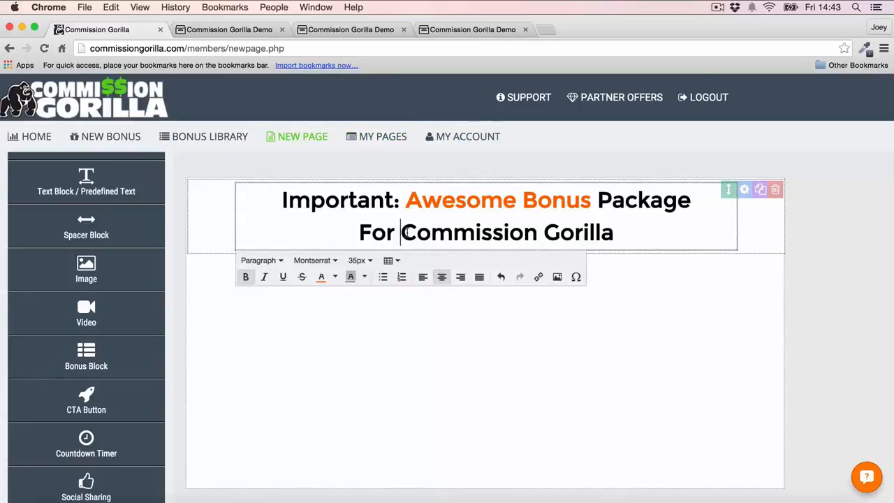
drag(403, 232, 656, 231)
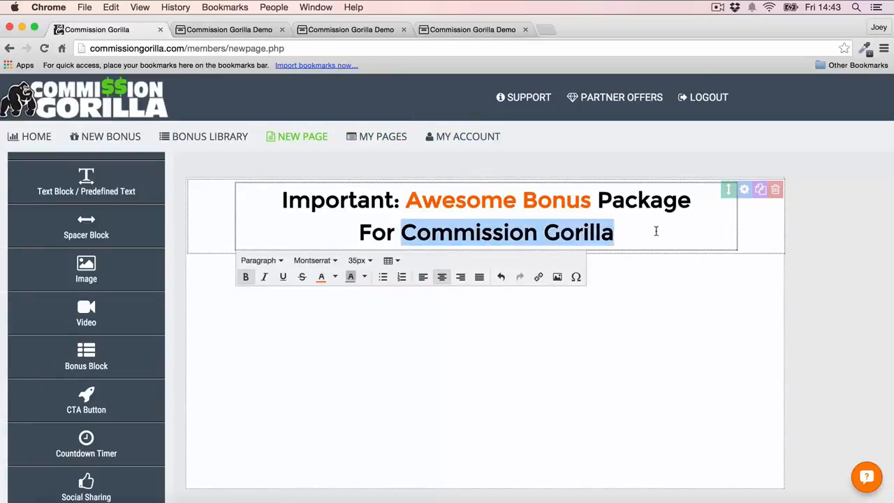
click(366, 279)
click(375, 337)
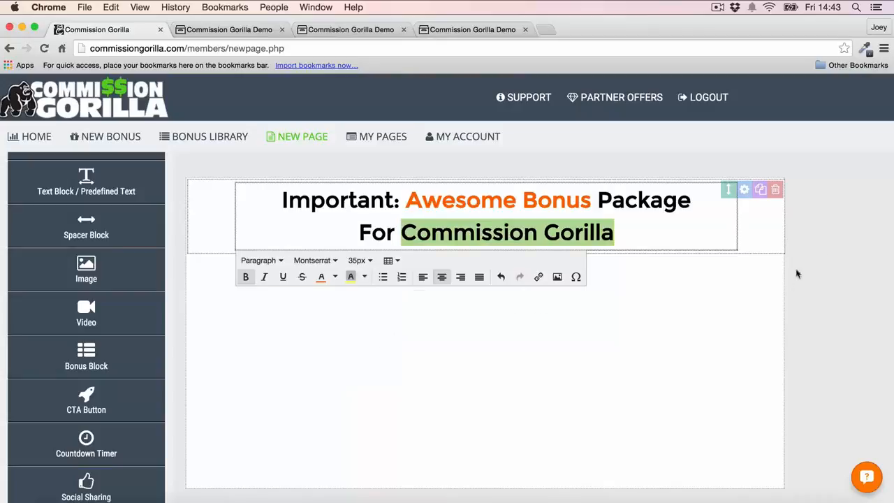
click(797, 274)
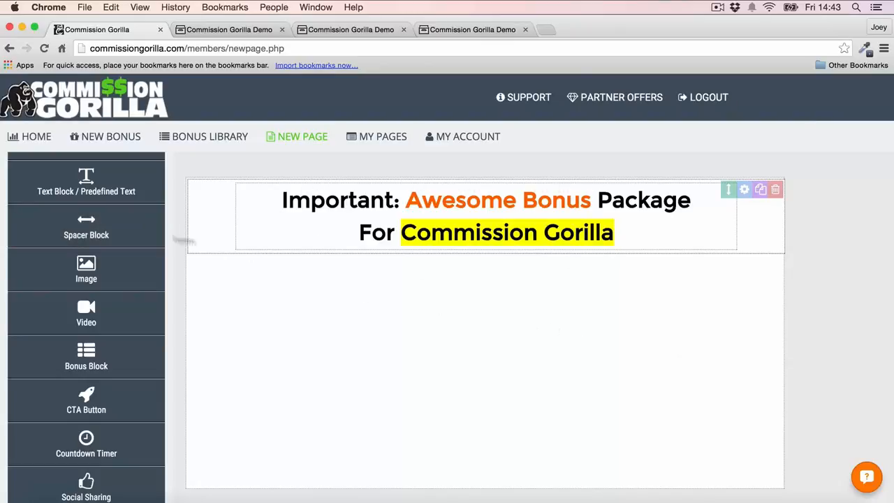
Add a spacer block above the headline and set its height to 24 px.
drag(85, 227, 375, 259)
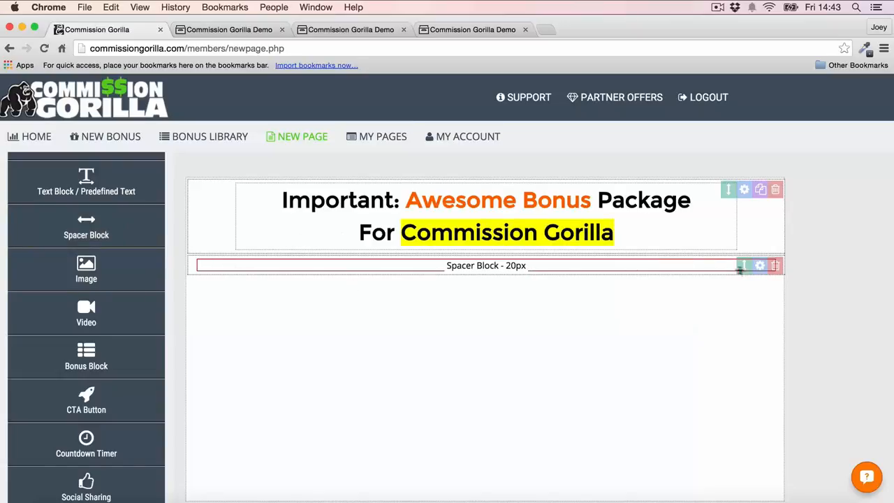
drag(740, 267, 746, 195)
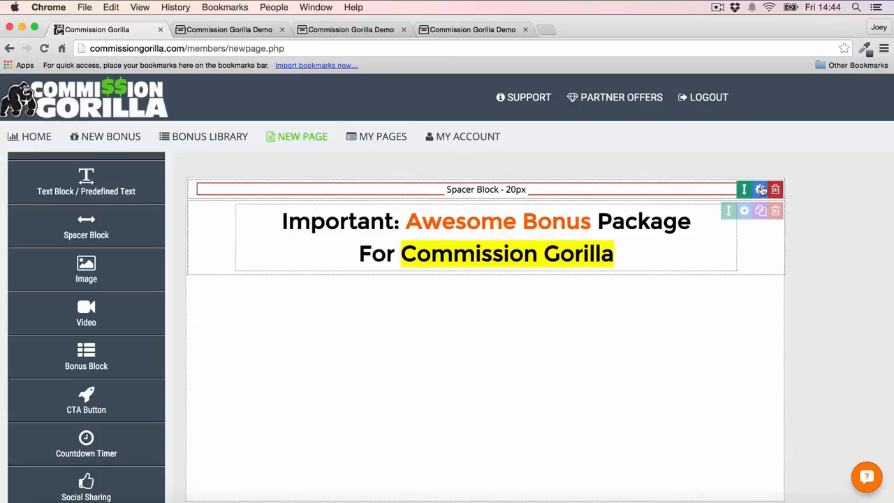
click(760, 189)
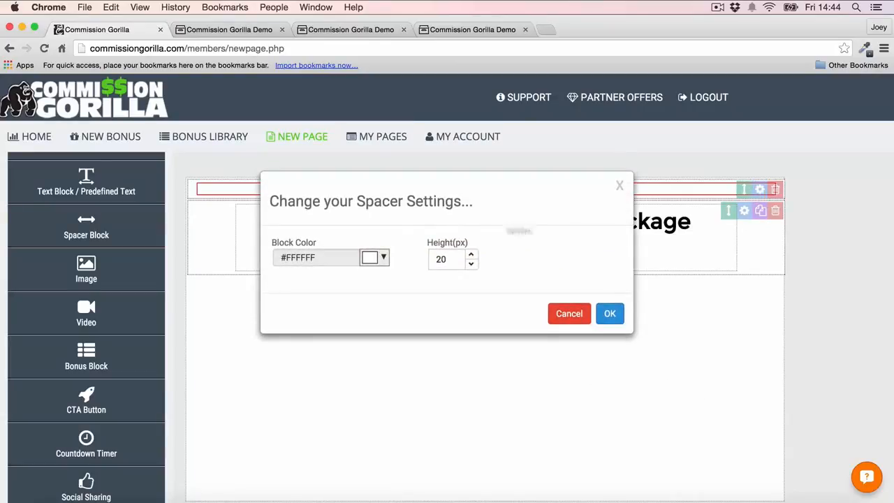
click(472, 255)
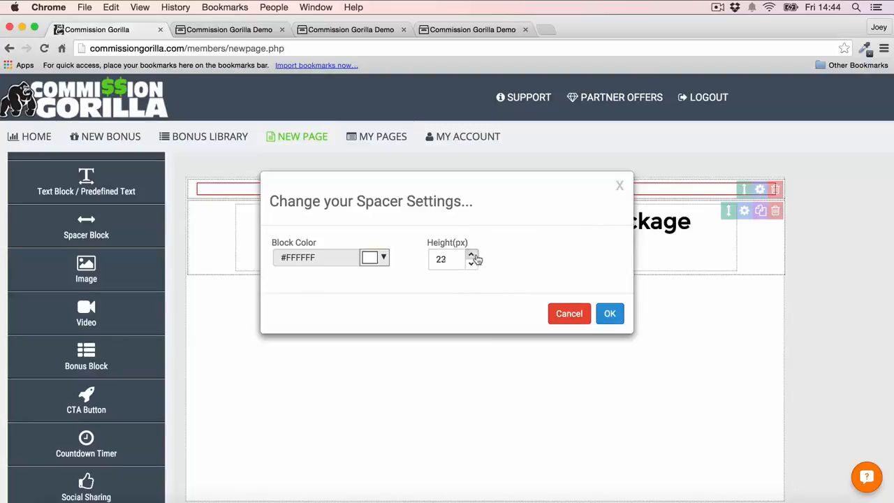
click(472, 255)
click(608, 314)
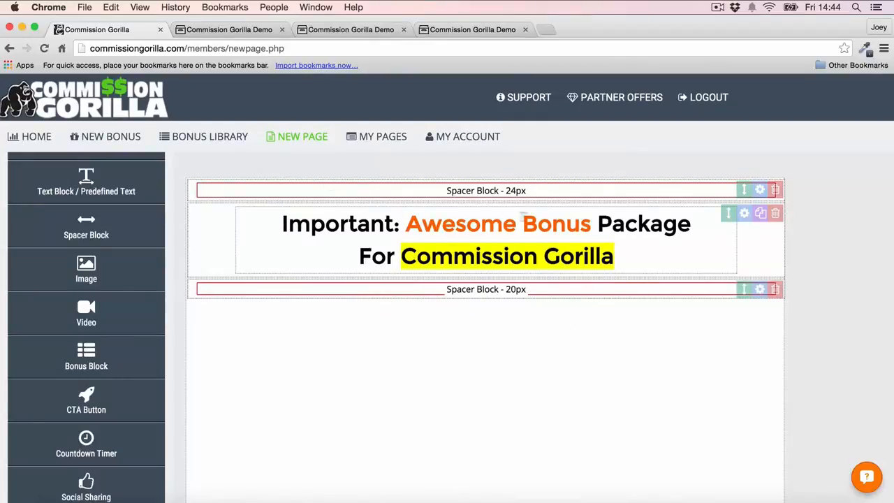
Add a countdown timer block below the 20px spacer and set its block color to black #000000.
scroll(86, 273, up, 2)
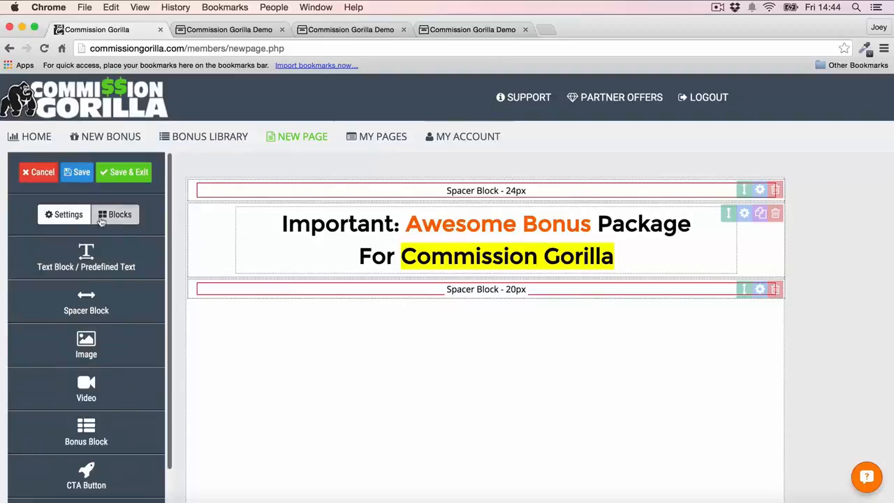
scroll(84, 327, down, 4)
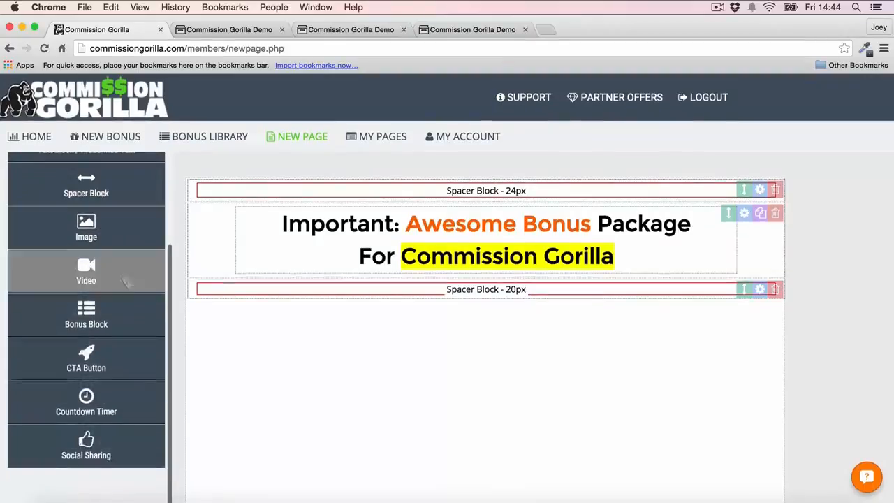
drag(85, 404, 503, 315)
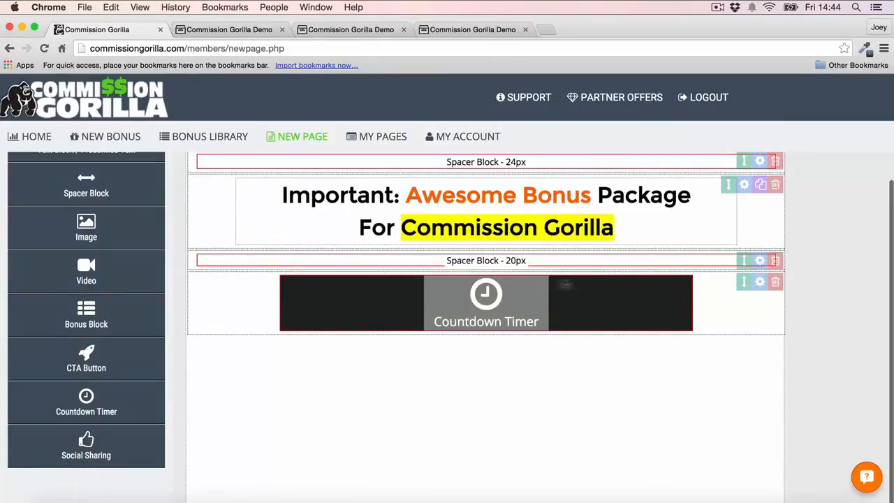
click(530, 309)
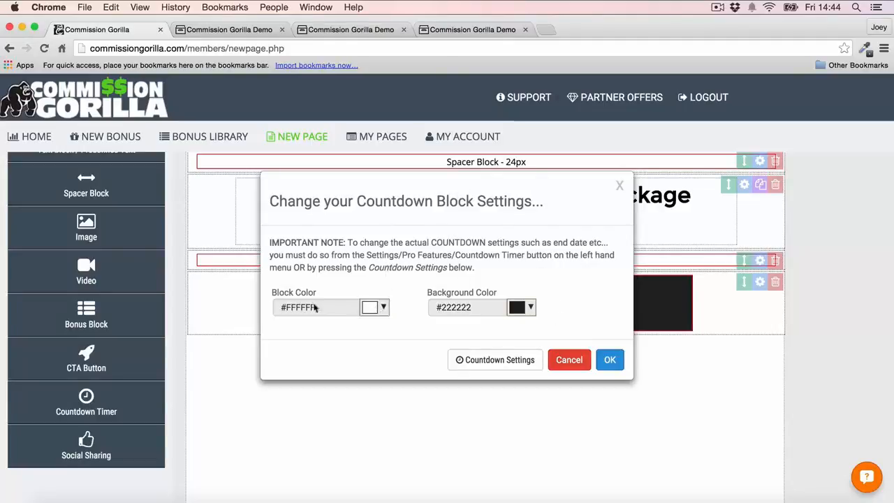
click(375, 308)
click(372, 327)
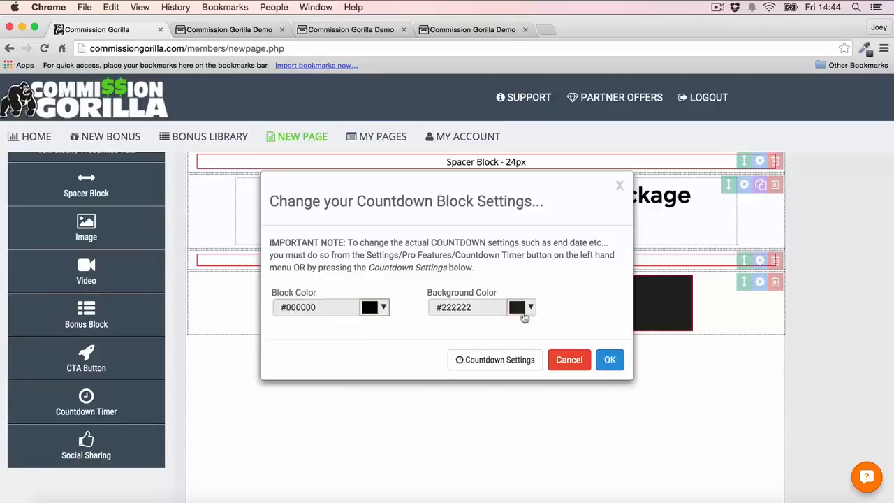
click(610, 361)
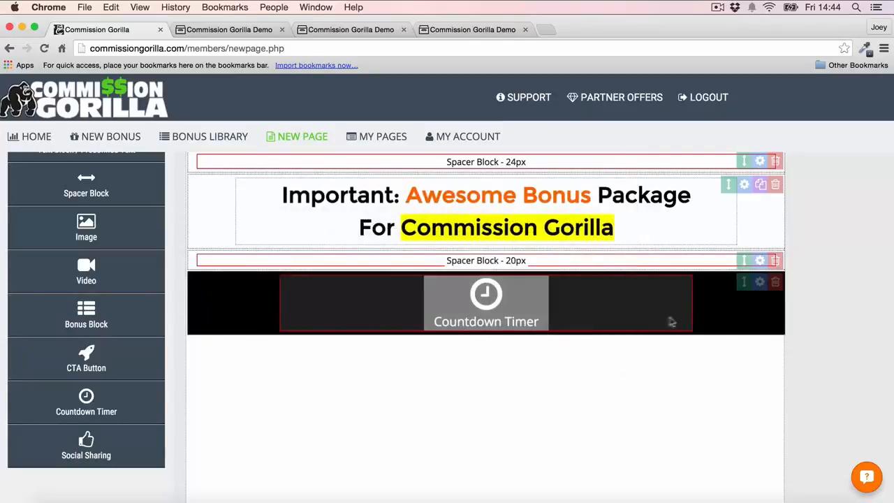
Turn the countdown timer on with an end date of 11/16/2015 and white #ffffff digit and label colors.
click(591, 304)
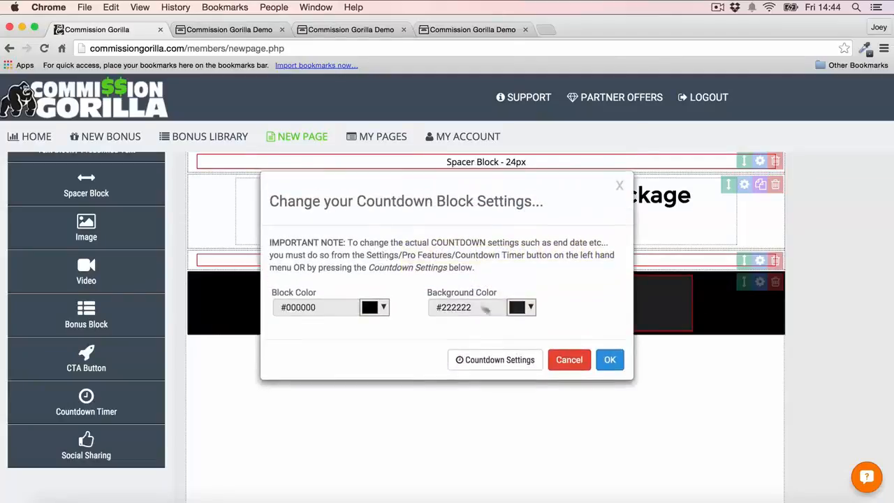
click(513, 361)
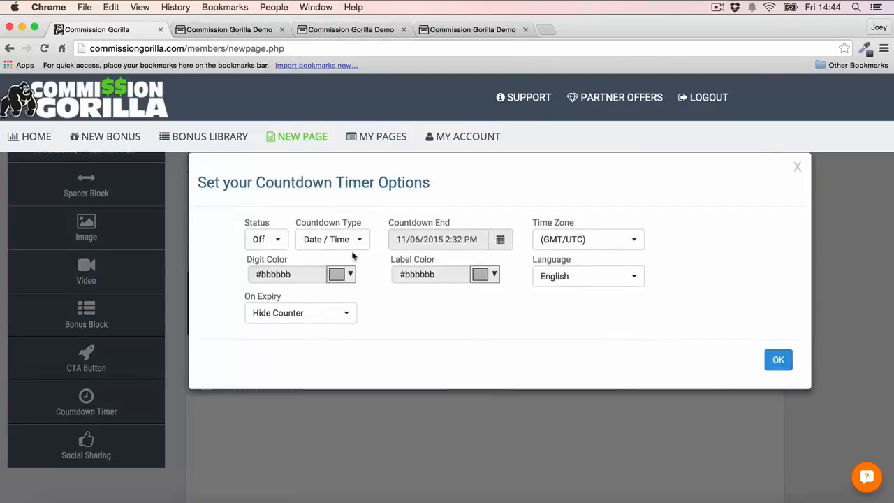
click(501, 239)
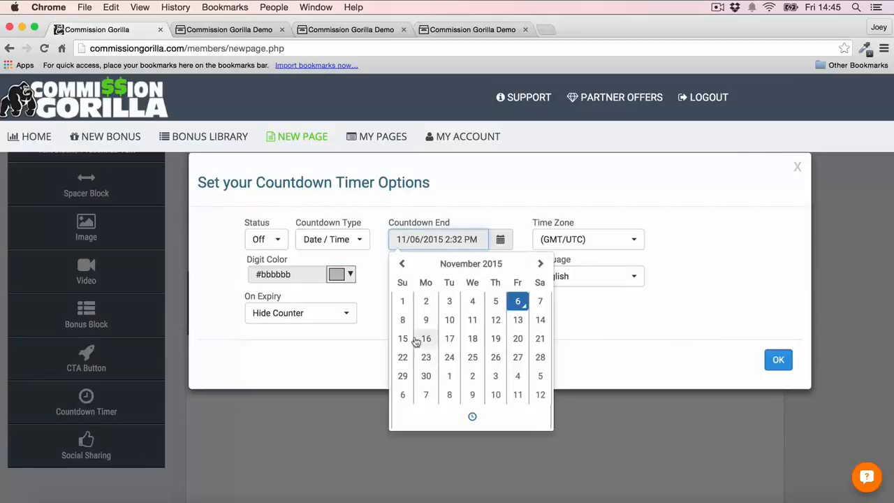
click(426, 338)
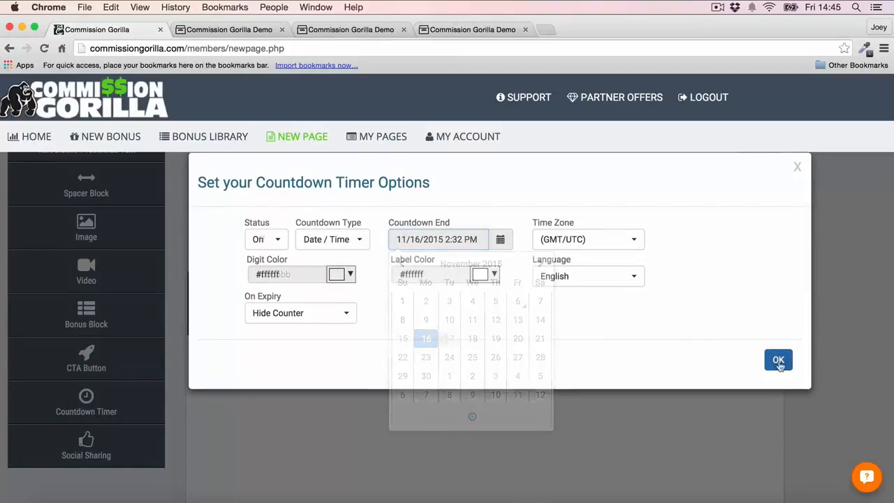
click(779, 360)
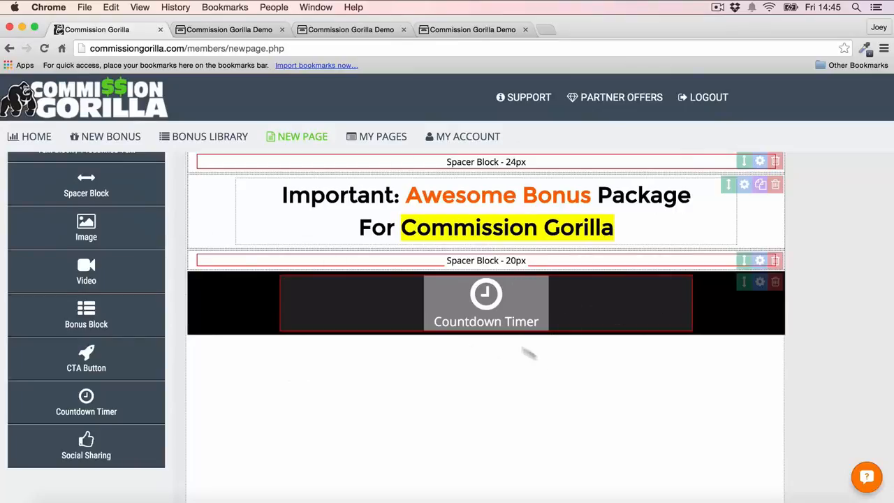
Add a video block directly below the countdown timer.
scroll(84, 295, up, 5)
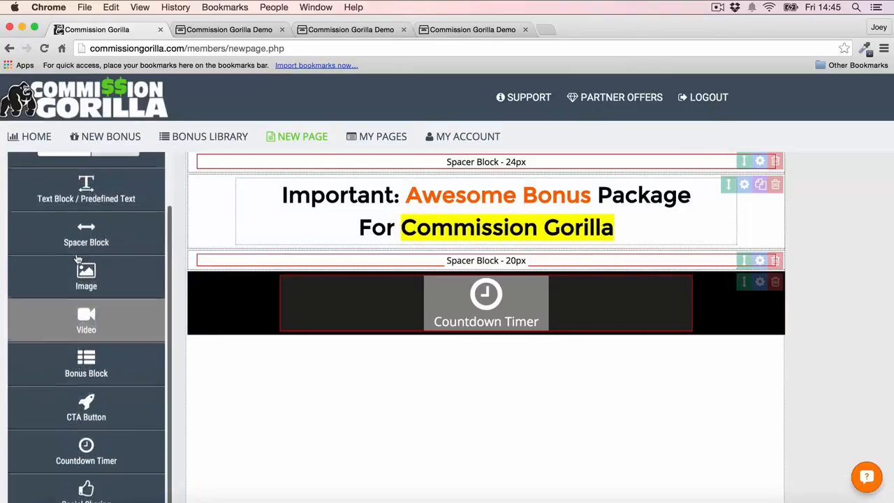
scroll(80, 279, down, 2)
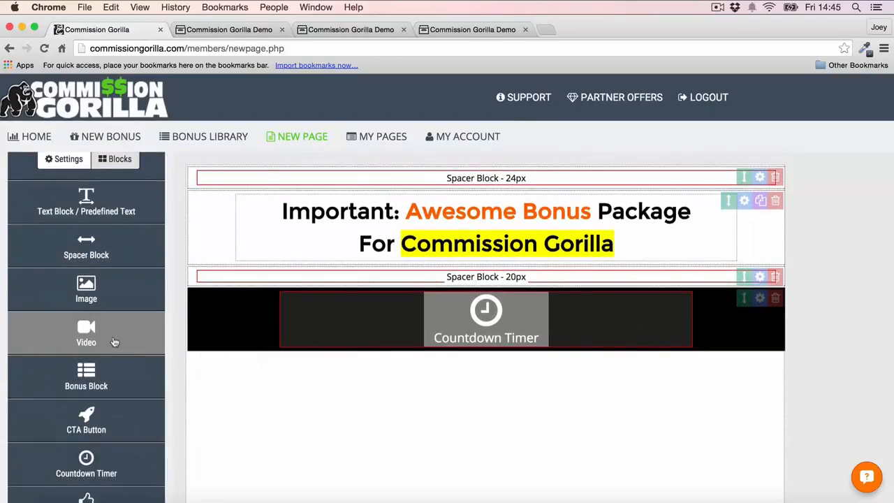
drag(112, 341, 561, 368)
scroll(514, 375, down, 5)
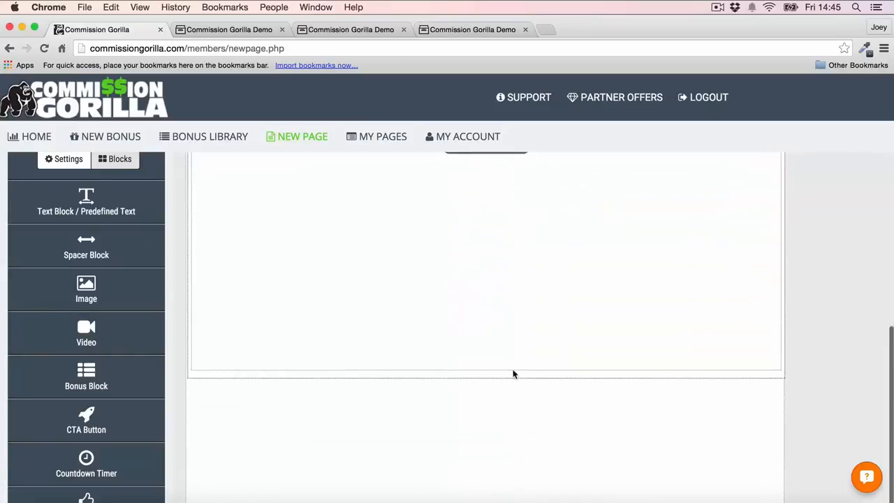
scroll(514, 374, up, 3)
scroll(514, 375, down, 1)
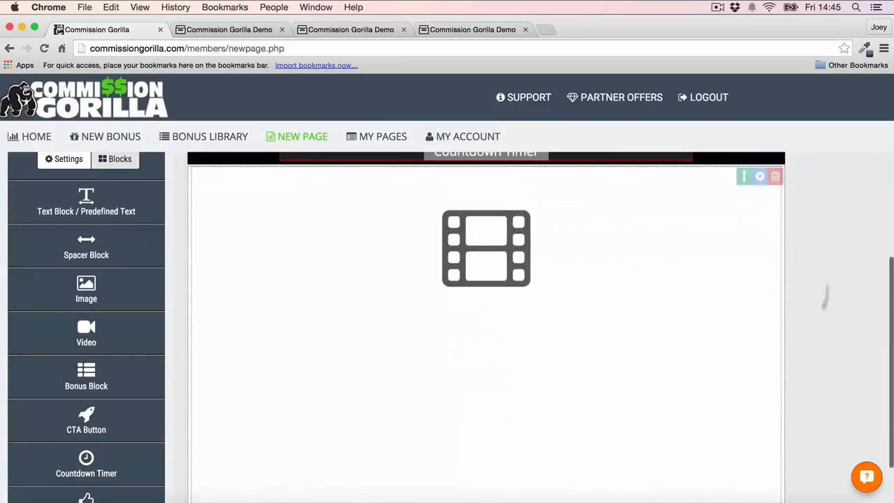
click(497, 246)
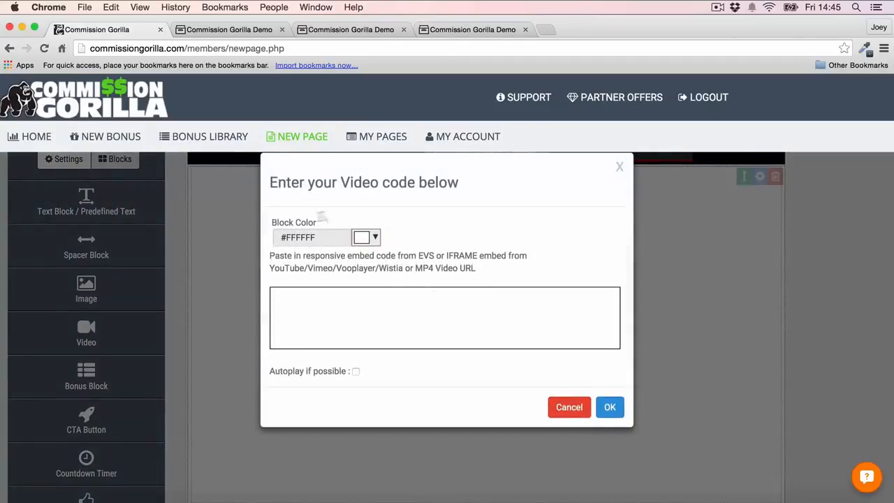
click(422, 312)
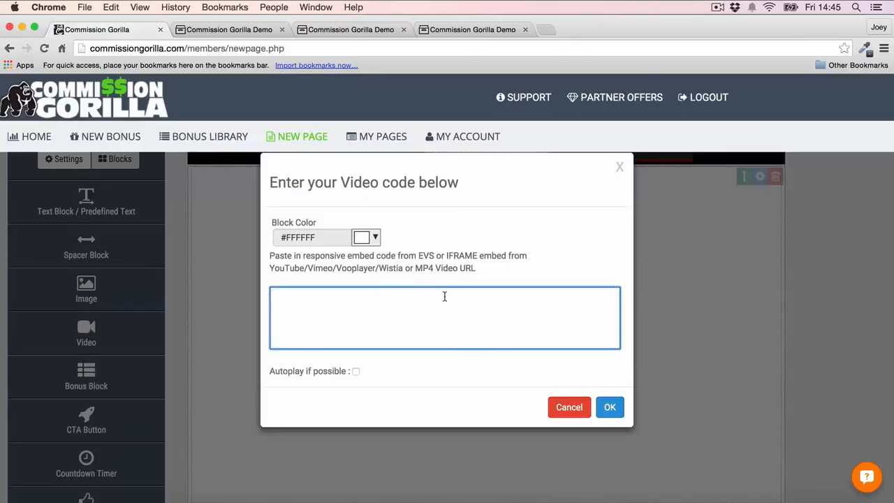
text(<iframe width="560" height="315" src="https://www.youtube.com/embed/9652XA9Qatw" frameborder="0" allowfullscreen></iframe>)
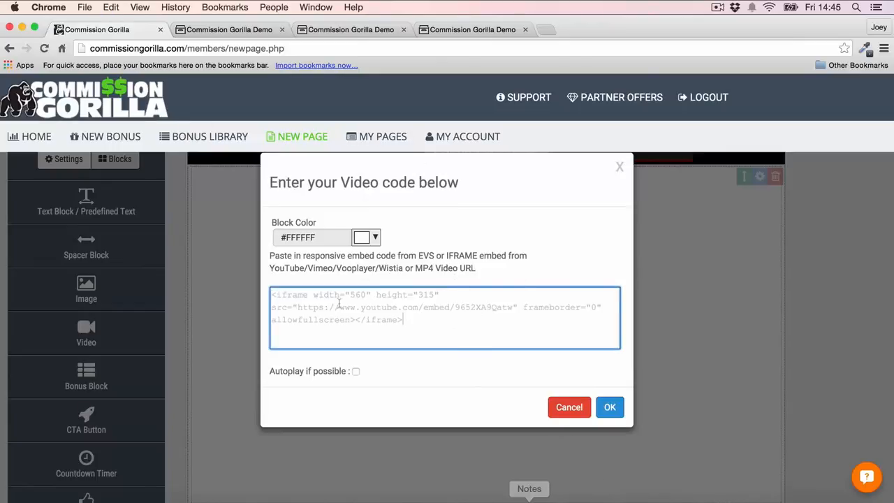
click(607, 408)
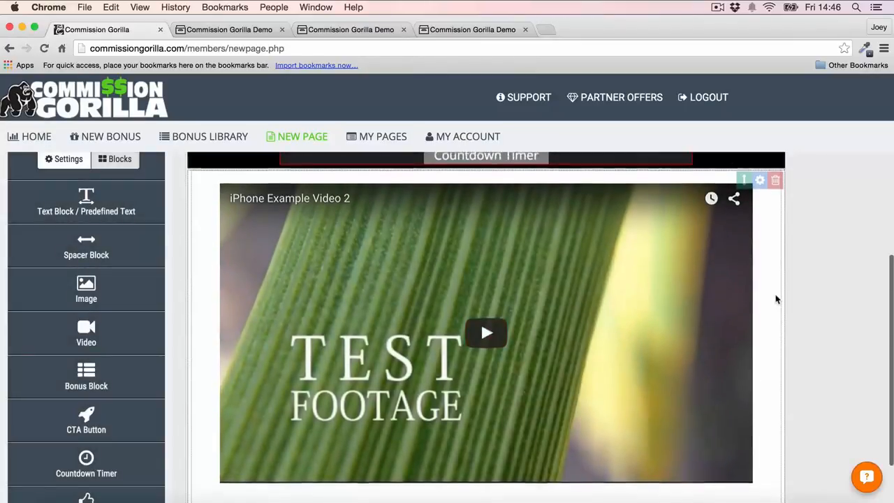
Add a CTA button block directly below the video block.
scroll(776, 299, up, 1)
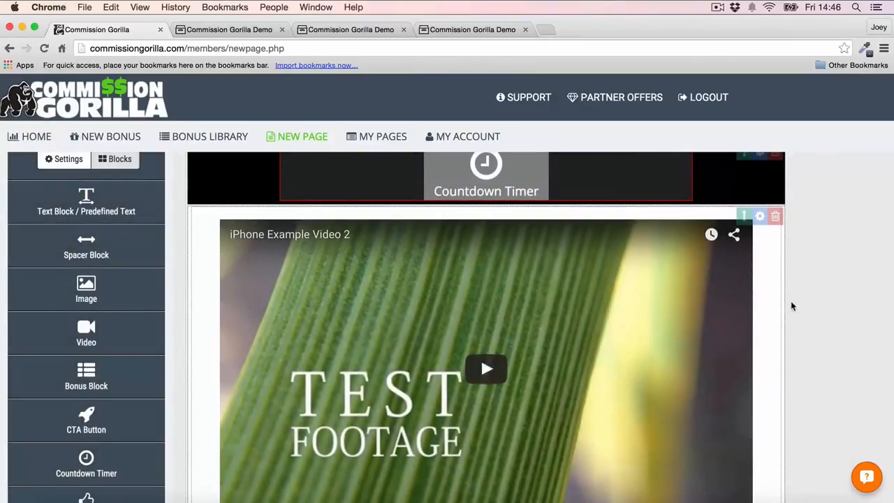
scroll(793, 306, up, 2)
scroll(792, 306, down, 6)
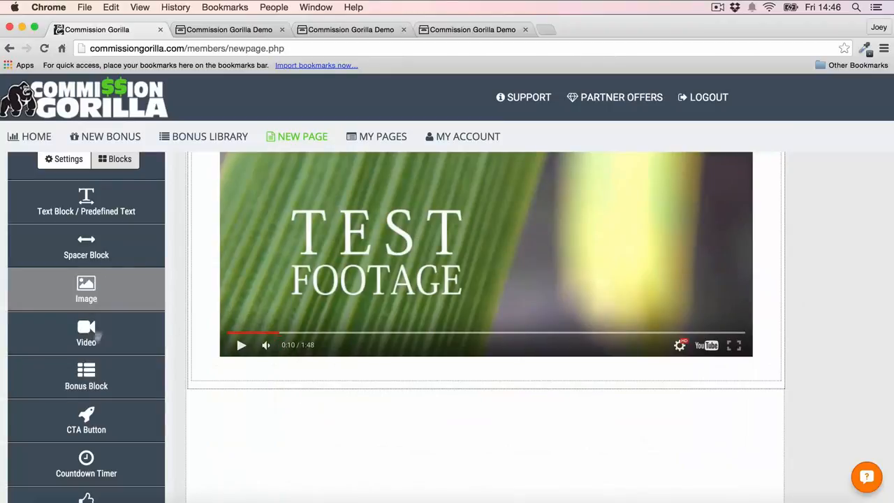
scroll(86, 350, down, 1)
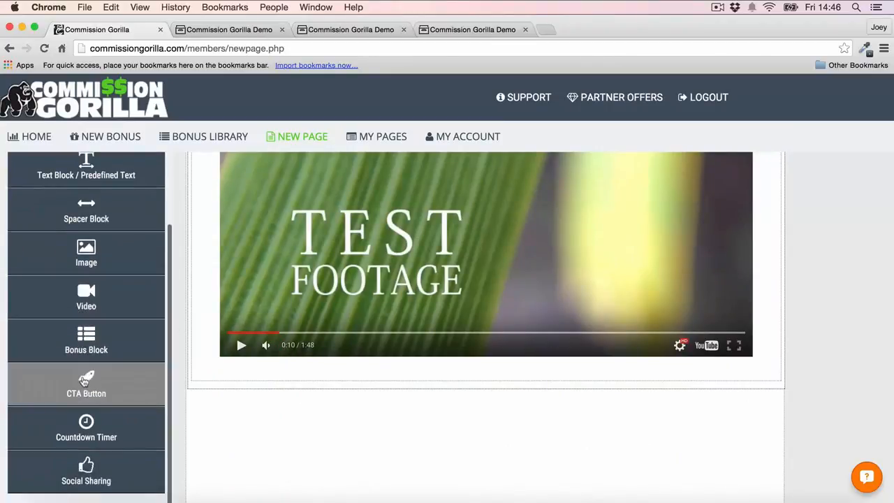
drag(83, 380, 321, 395)
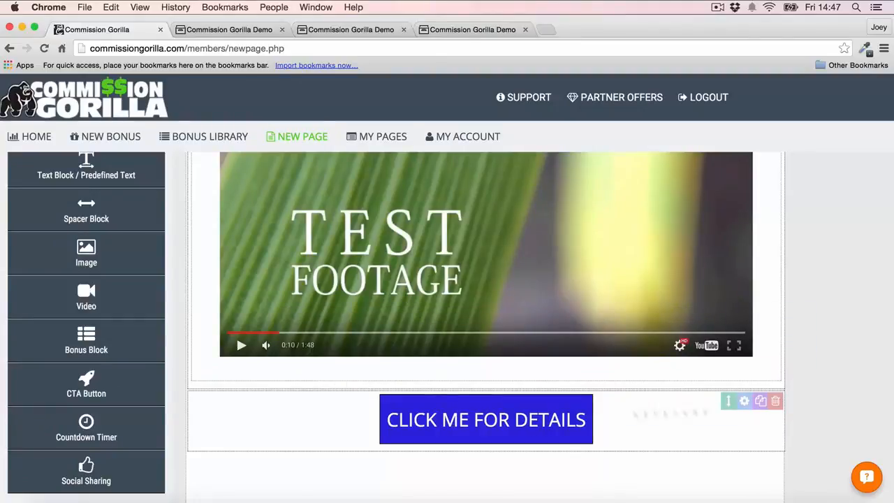
Set the CTA button's font to Montserrat and its main text to "Click Here For Your Bonus Package".
click(745, 402)
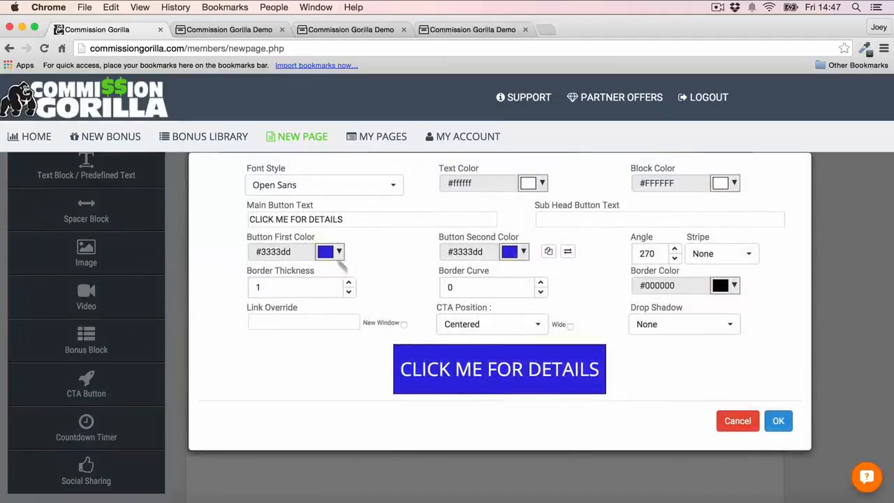
click(310, 184)
scroll(309, 297, down, 5)
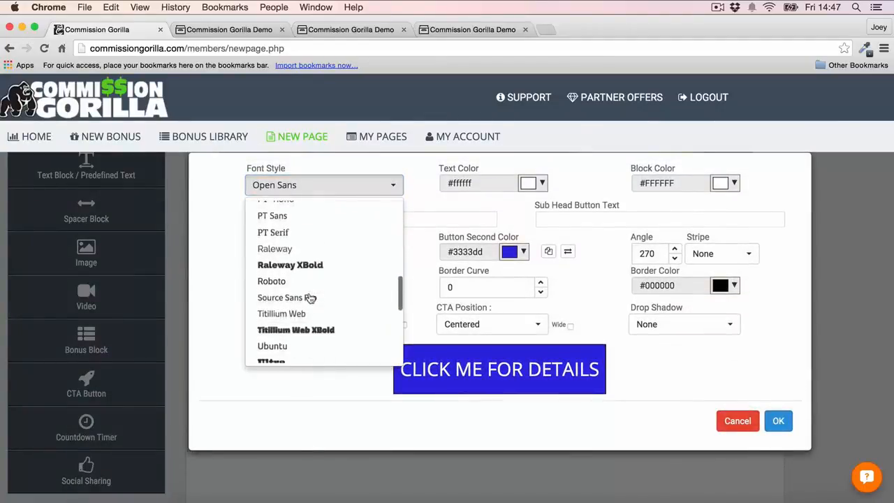
scroll(310, 298, down, 5)
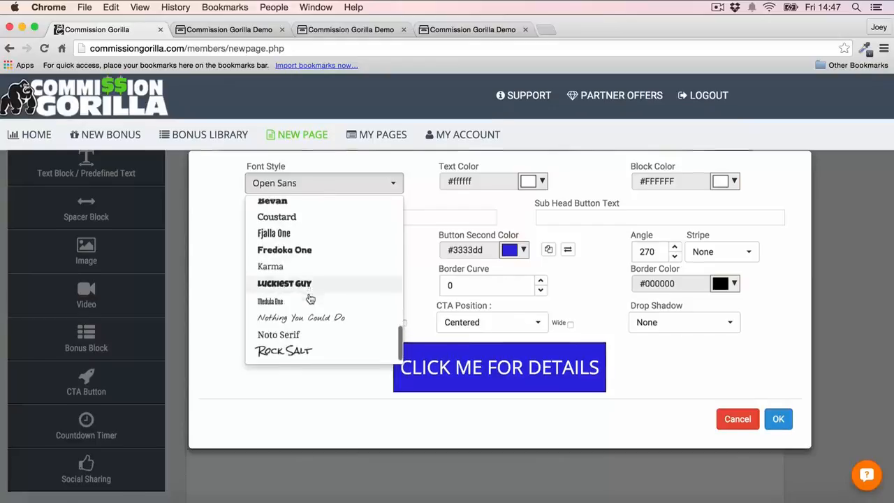
scroll(310, 299, up, 5)
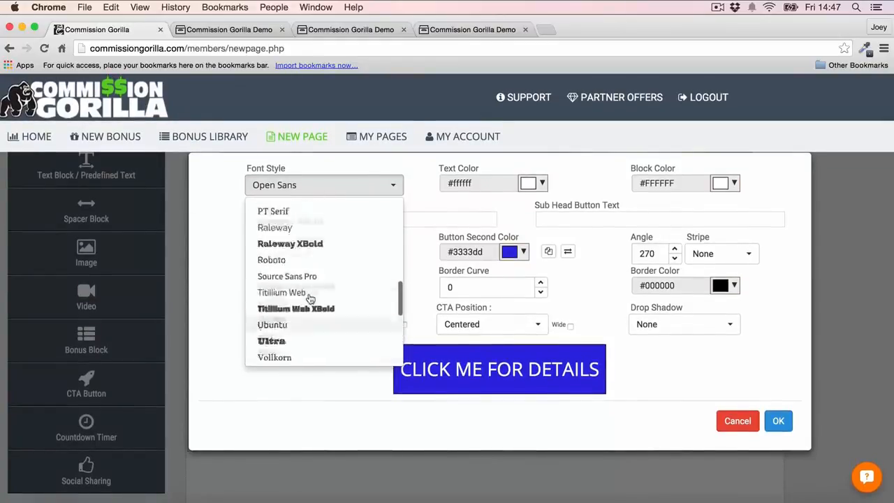
scroll(310, 299, up, 5)
click(306, 214)
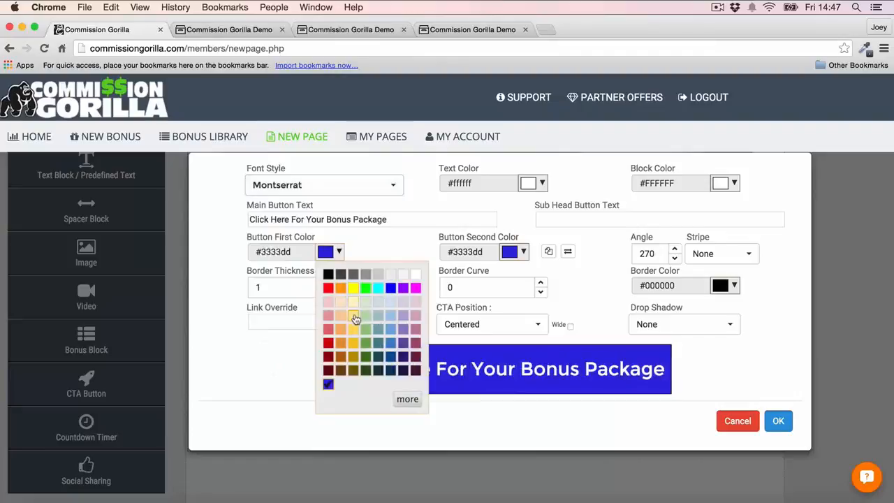
Give the CTA button a yellow gradient with first color #ffe599 and second color #f1c232.
click(354, 318)
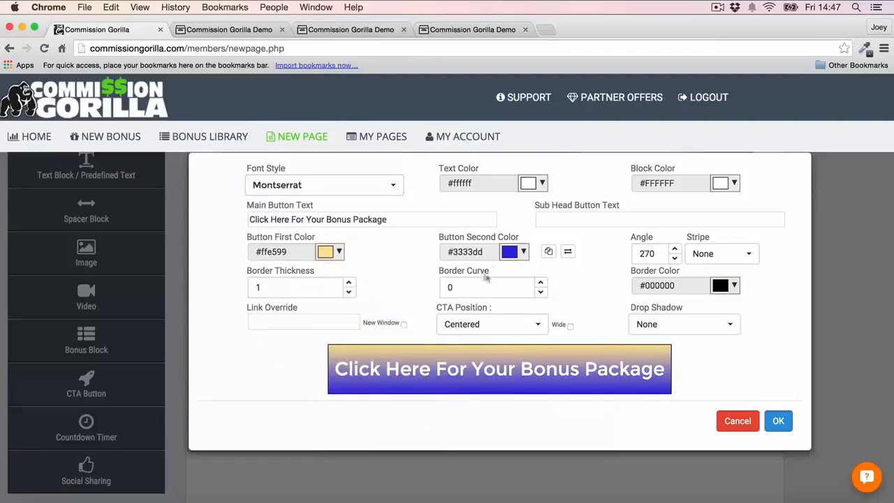
click(521, 256)
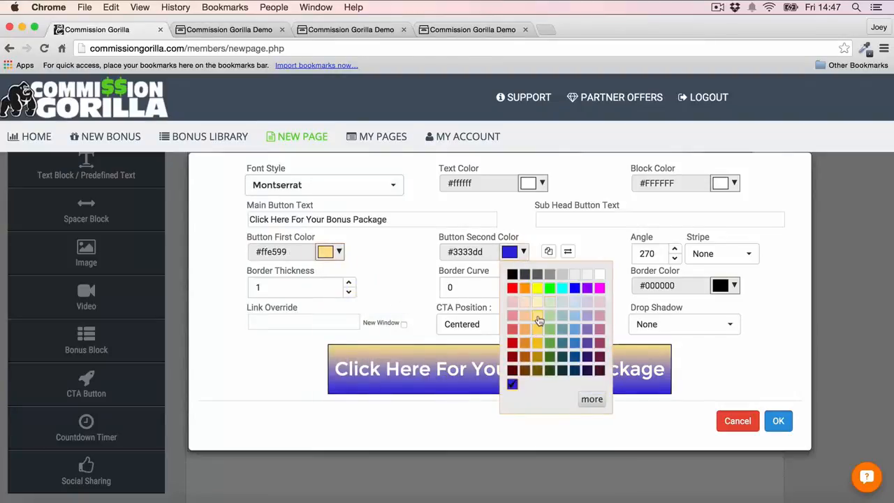
click(538, 317)
click(514, 253)
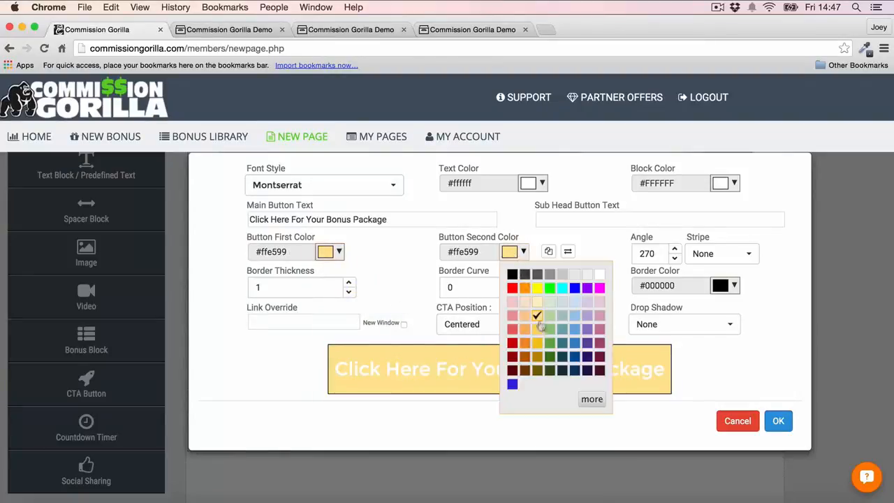
click(536, 342)
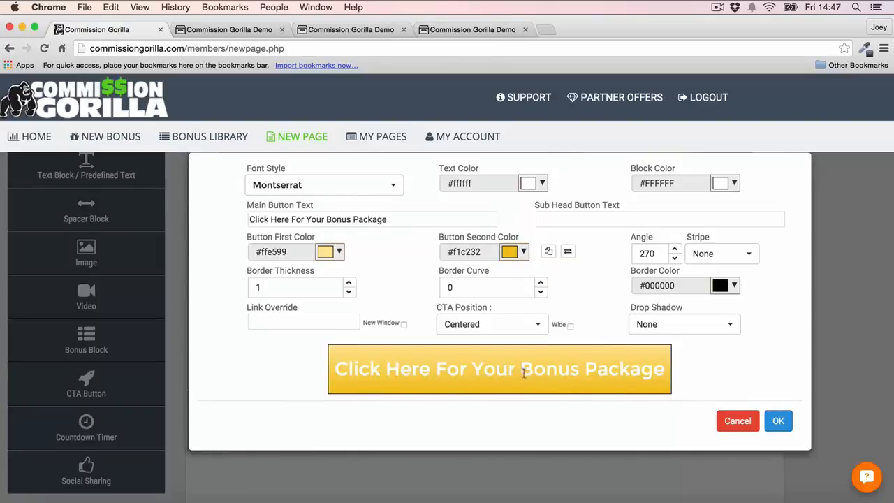
Give the CTA button black #000000 text, border thickness 2, border curve 10, border color #bf9000 and the wide layout, and apply the settings.
click(542, 183)
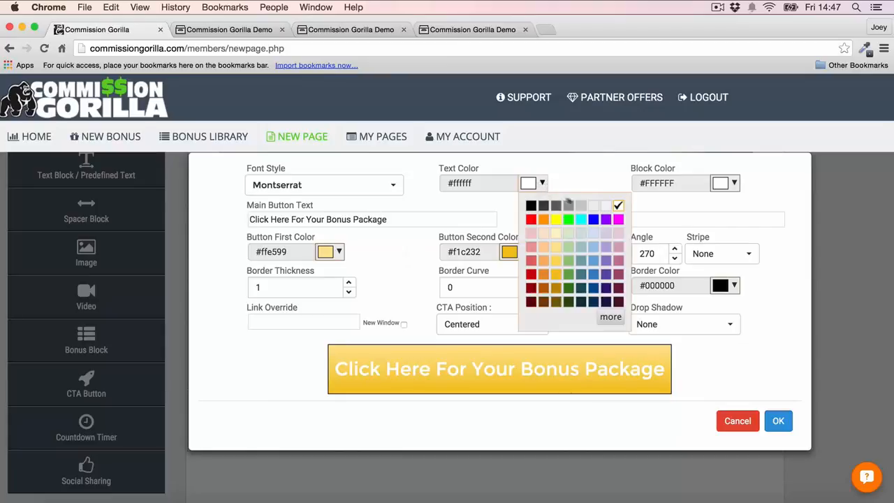
click(530, 206)
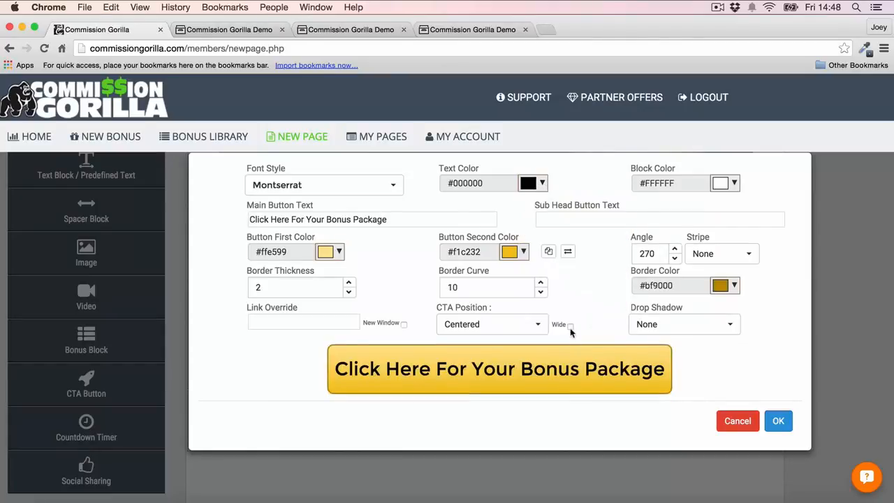
click(779, 420)
scroll(721, 238, down, 2)
scroll(721, 238, up, 2)
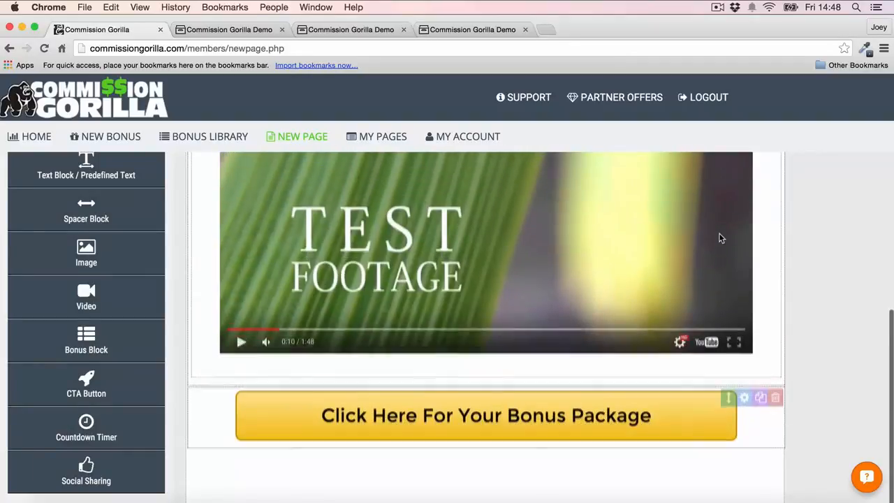
Set the video block's color to orange #ff9900 and enable autoplay if possible.
scroll(685, 299, up, 1)
scroll(685, 299, up, 5)
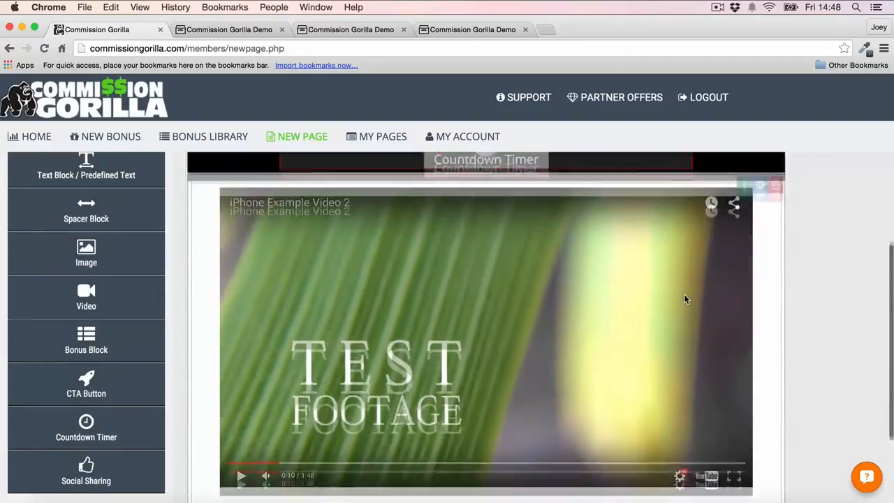
scroll(685, 299, down, 2)
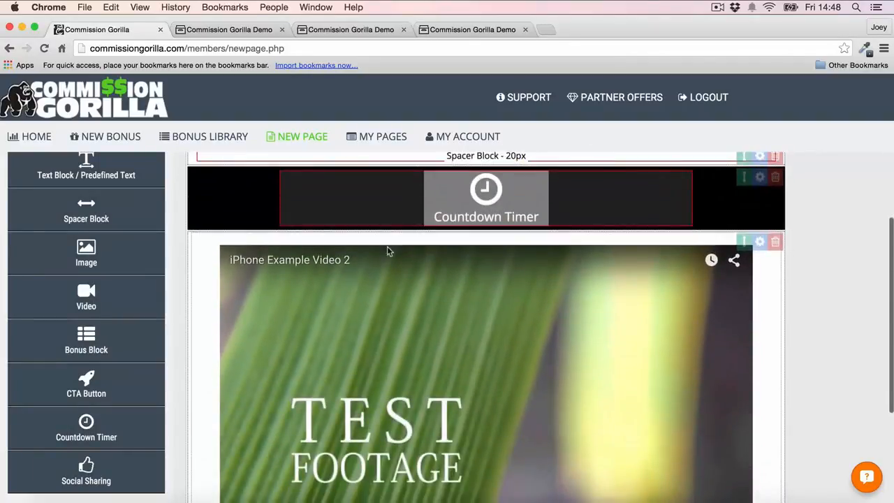
scroll(801, 325, down, 1)
scroll(800, 325, up, 3)
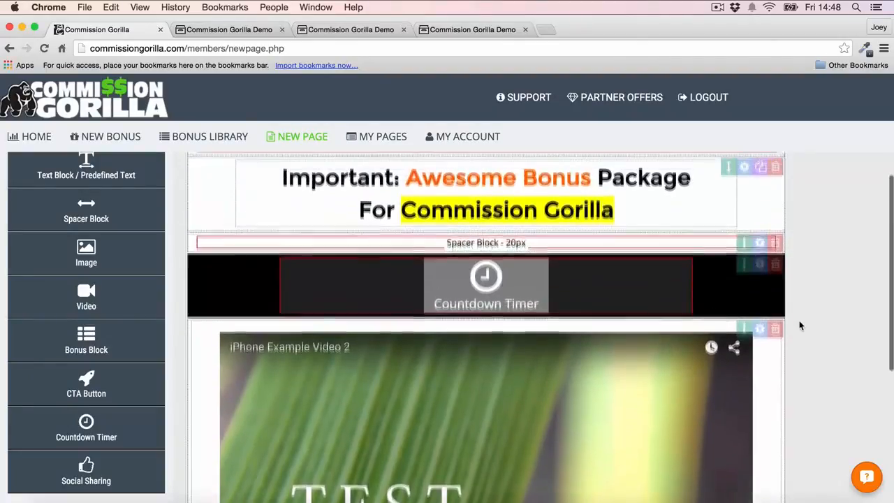
scroll(801, 326, down, 1)
scroll(801, 325, up, 1)
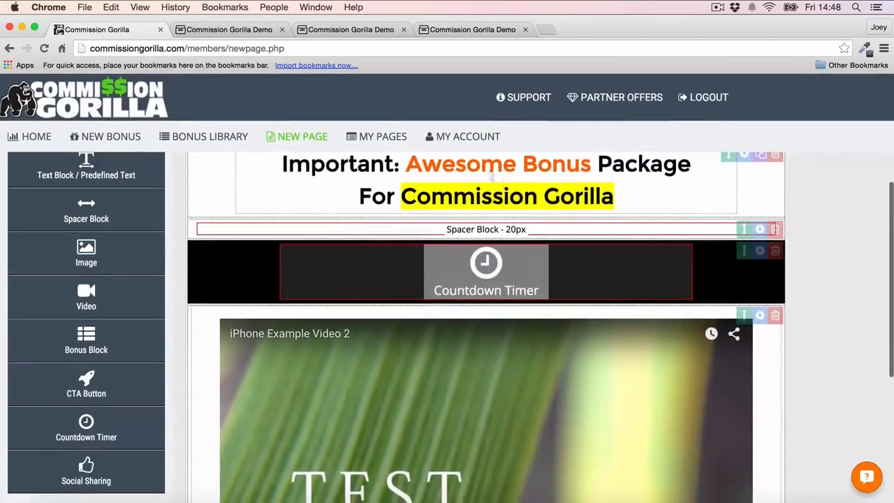
scroll(800, 326, down, 1)
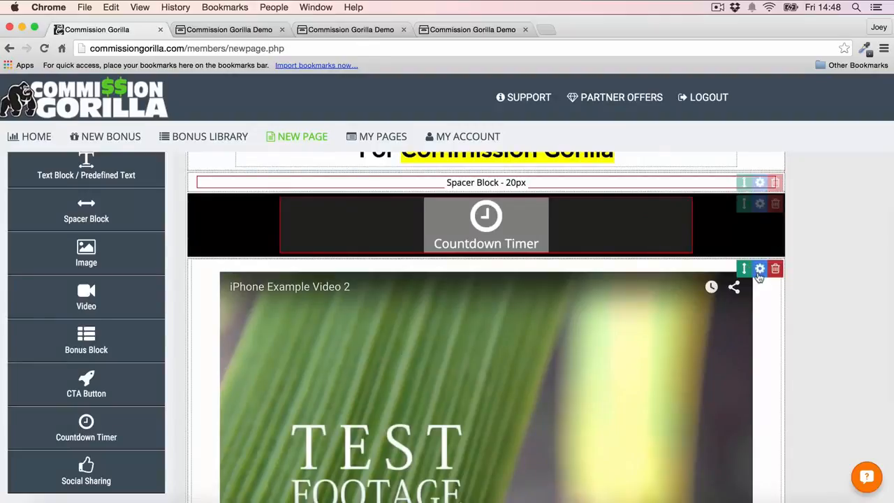
click(760, 269)
click(375, 237)
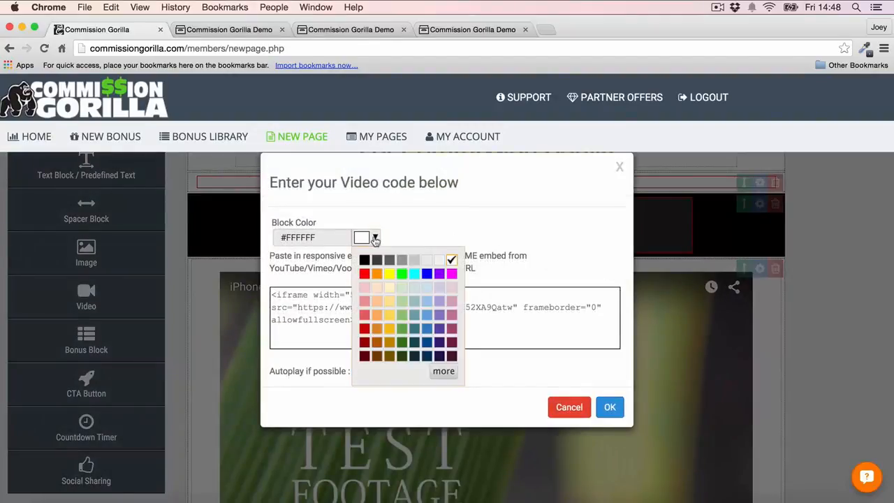
click(376, 273)
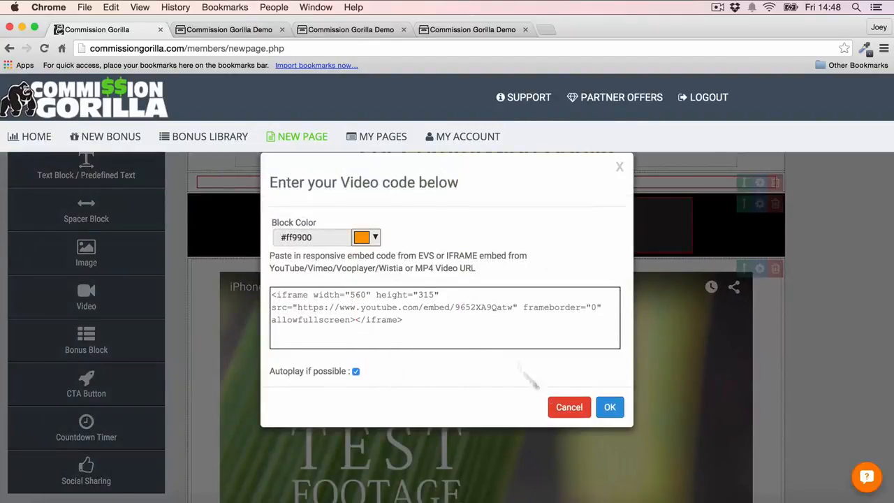
click(617, 407)
scroll(807, 312, up, 2)
scroll(806, 311, down, 2)
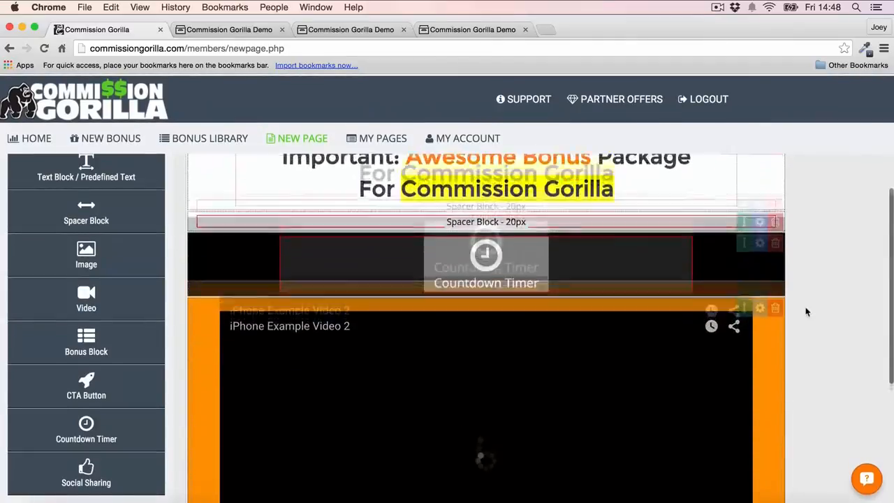
Set the CTA button's block color to orange #ff9900 to match the video block.
scroll(806, 312, down, 4)
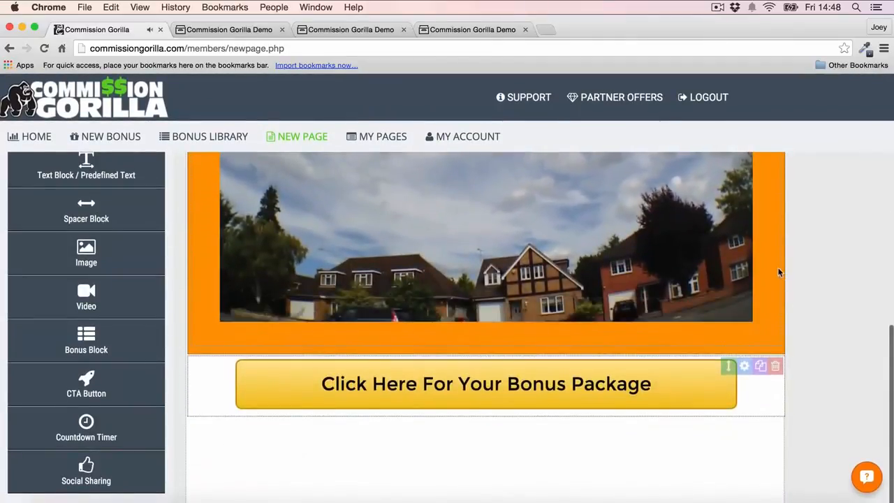
scroll(797, 283, down, 2)
click(745, 327)
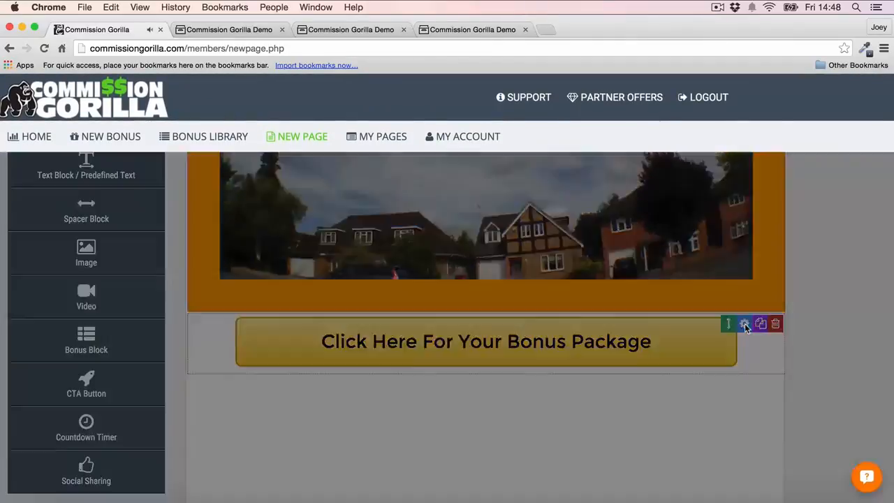
click(722, 185)
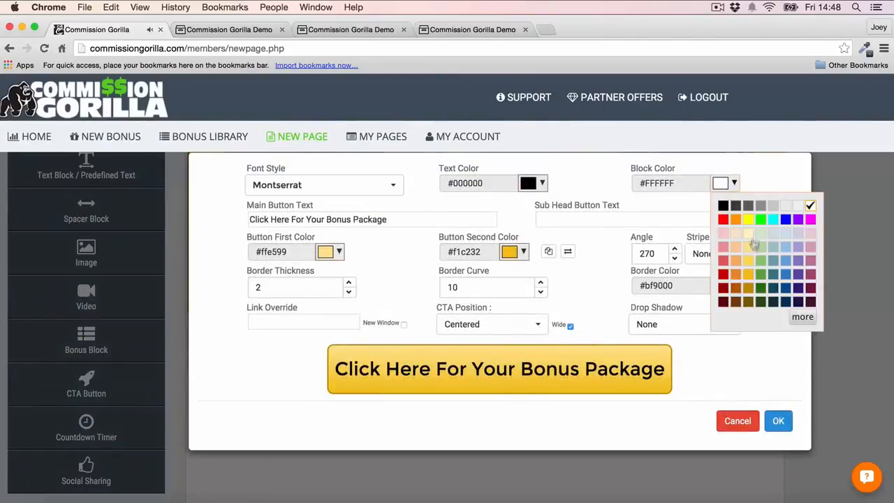
click(735, 221)
click(779, 418)
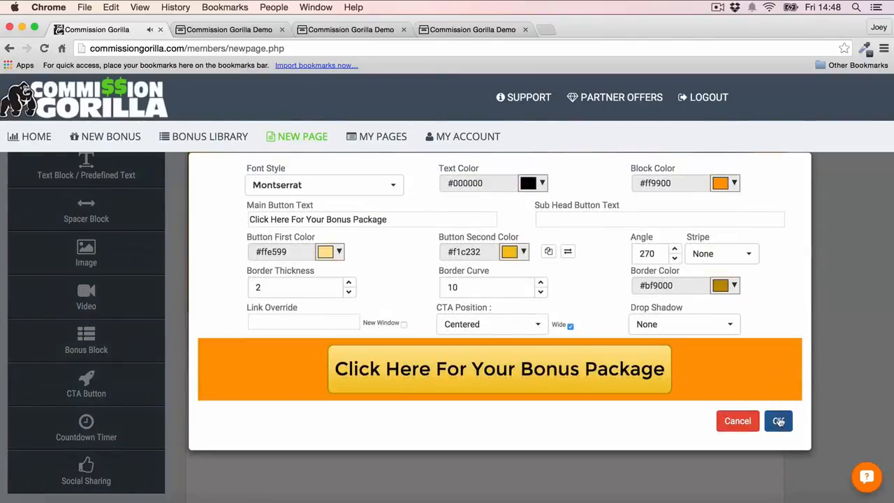
scroll(794, 231, up, 3)
scroll(794, 230, up, 2)
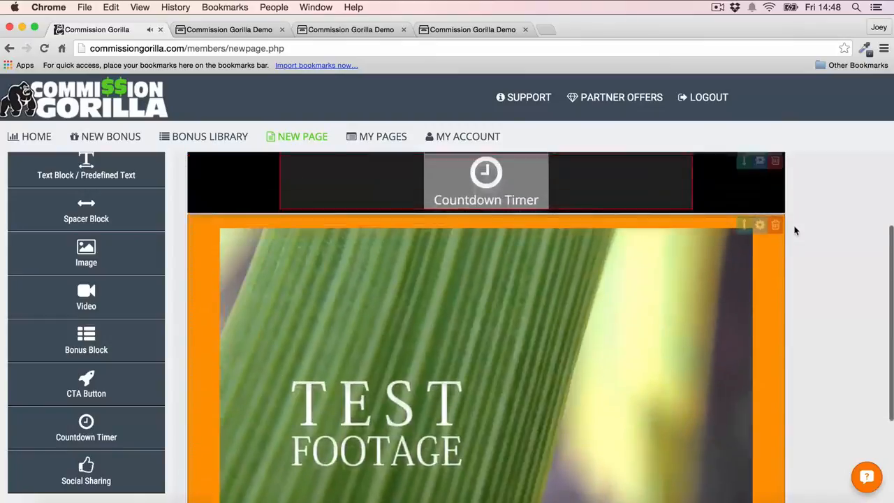
scroll(628, 227, down, 7)
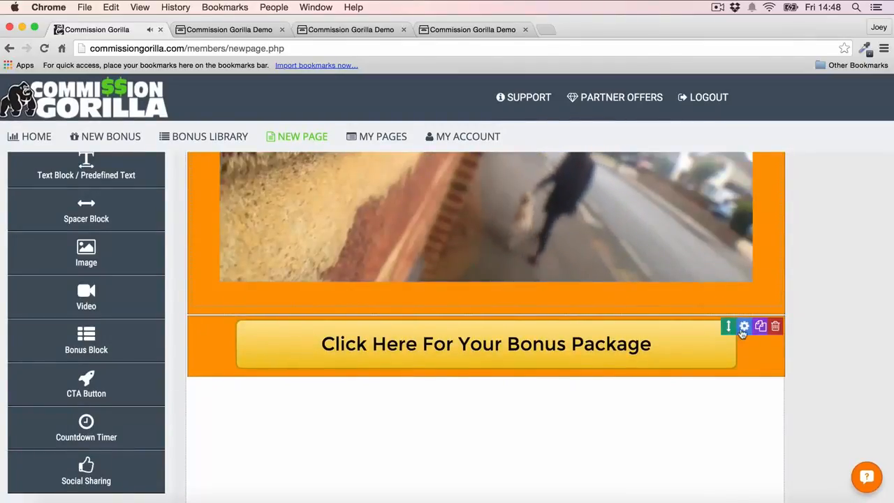
Recolor the CTA button with a blue gradient and white text, and review the page from the headline down to the button.
click(744, 327)
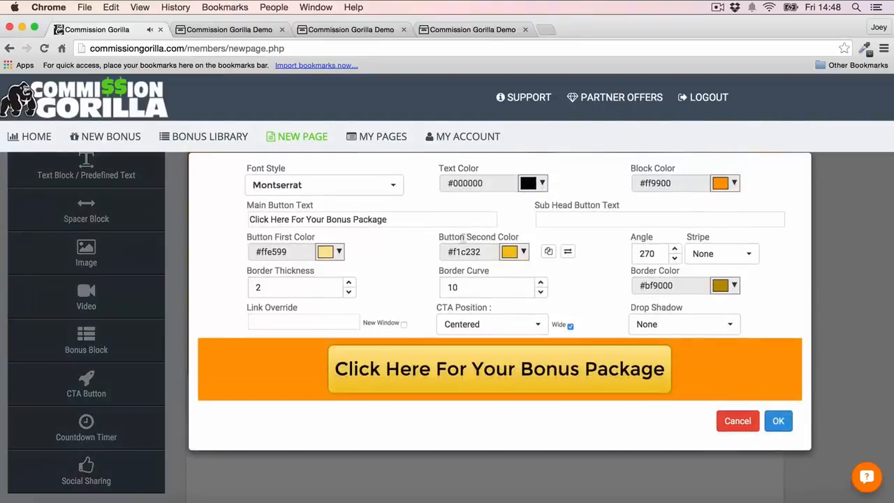
click(333, 253)
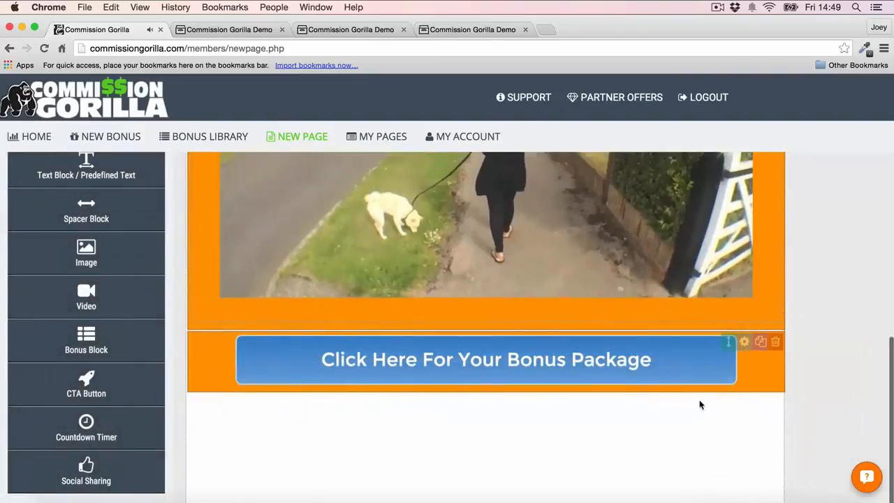
scroll(700, 405, up, 2)
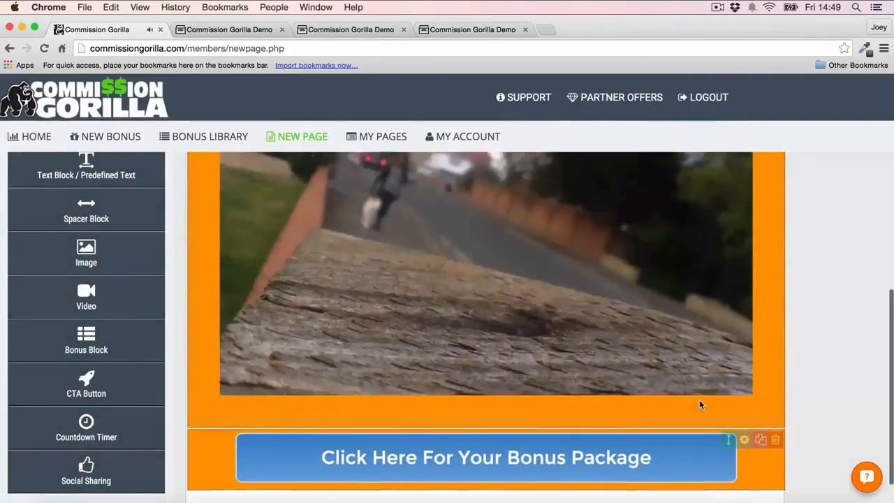
scroll(701, 405, up, 4)
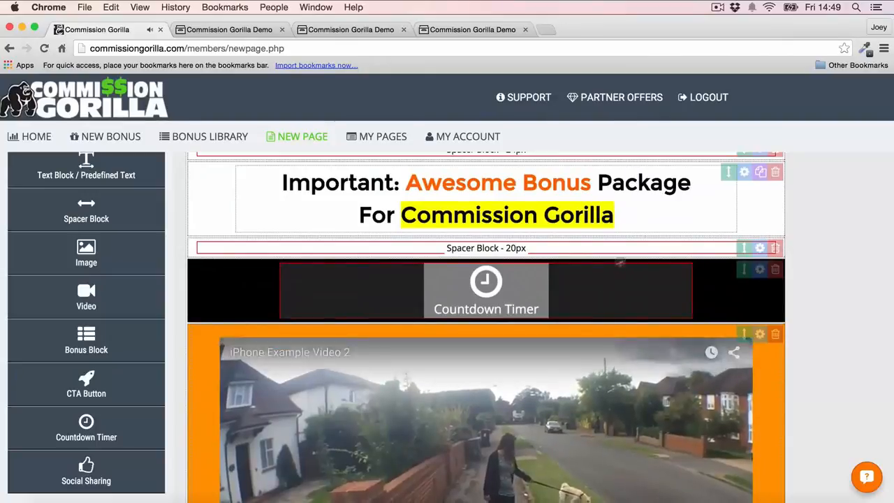
scroll(785, 241, down, 3)
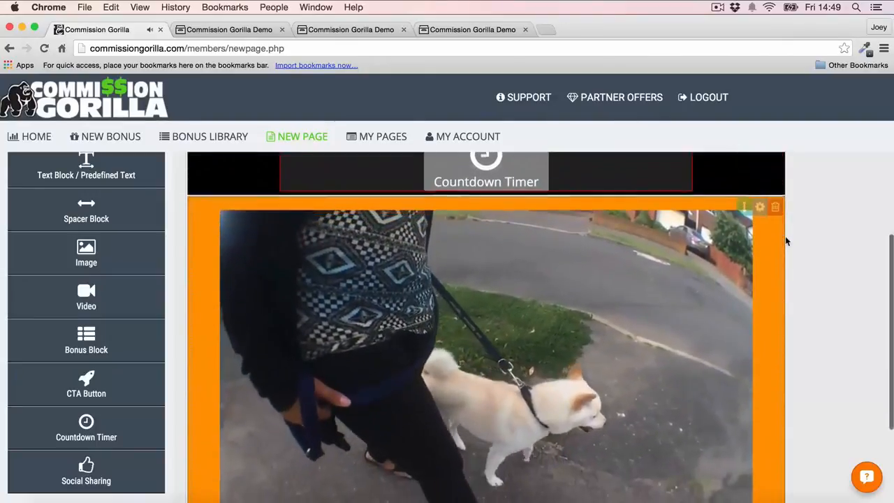
scroll(785, 240, up, 3)
scroll(605, 310, down, 1)
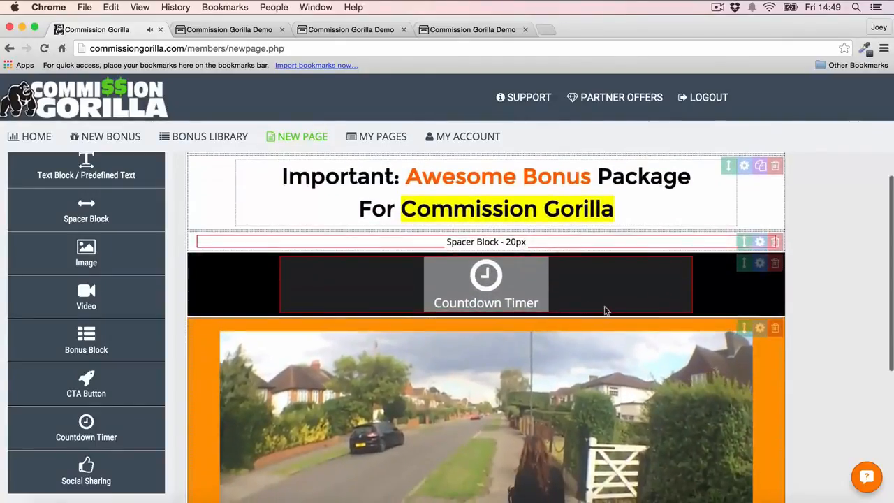
scroll(587, 266, down, 2)
scroll(656, 279, down, 4)
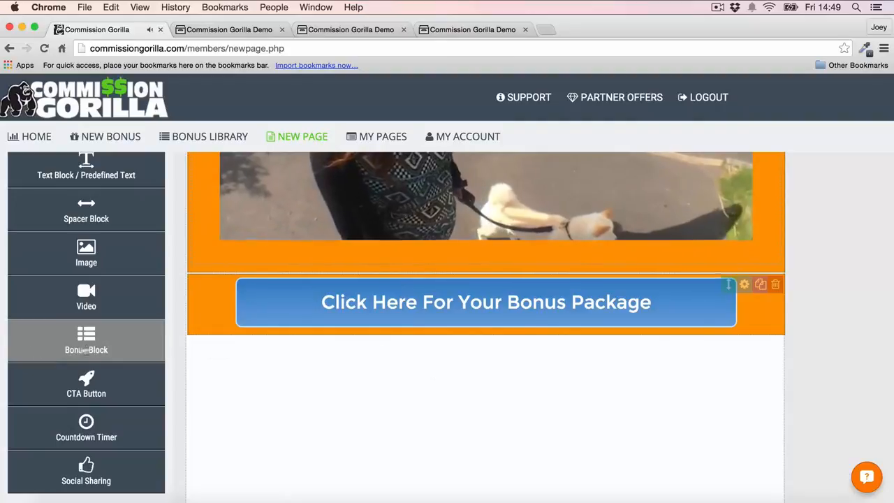
Add a bonus block directly below the CTA button and fill it with the bonus "Bonus Example".
click(87, 349)
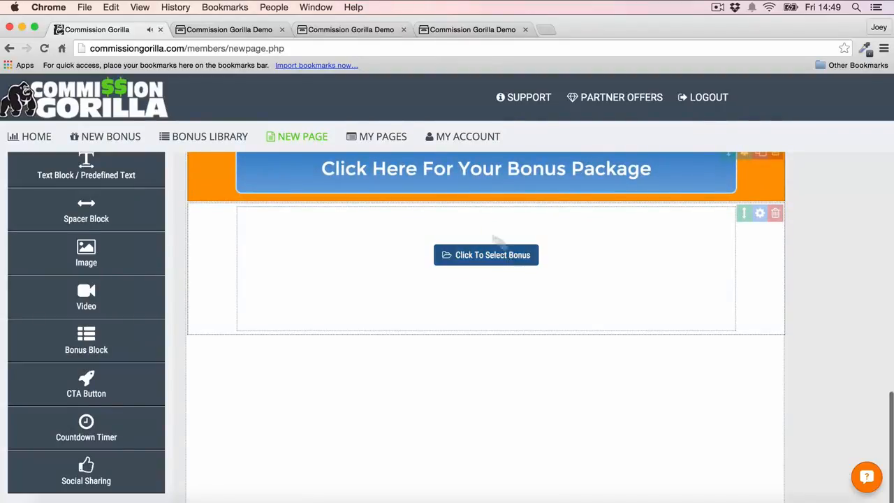
click(491, 256)
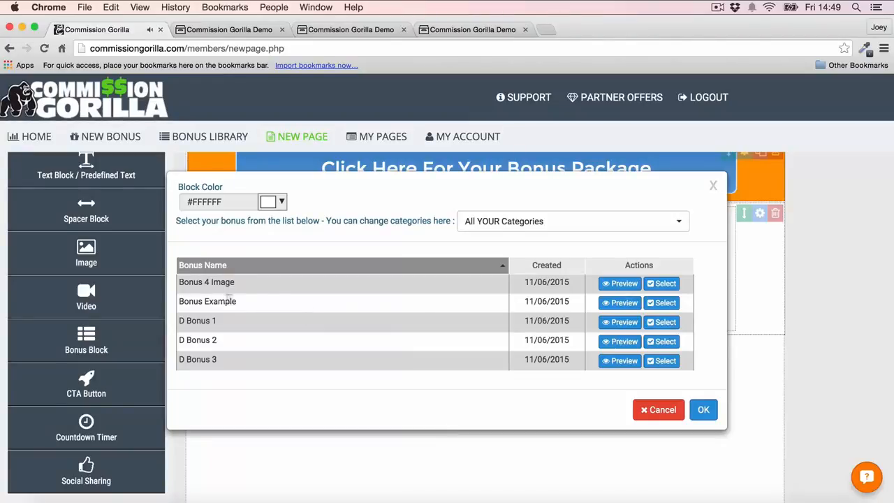
click(666, 302)
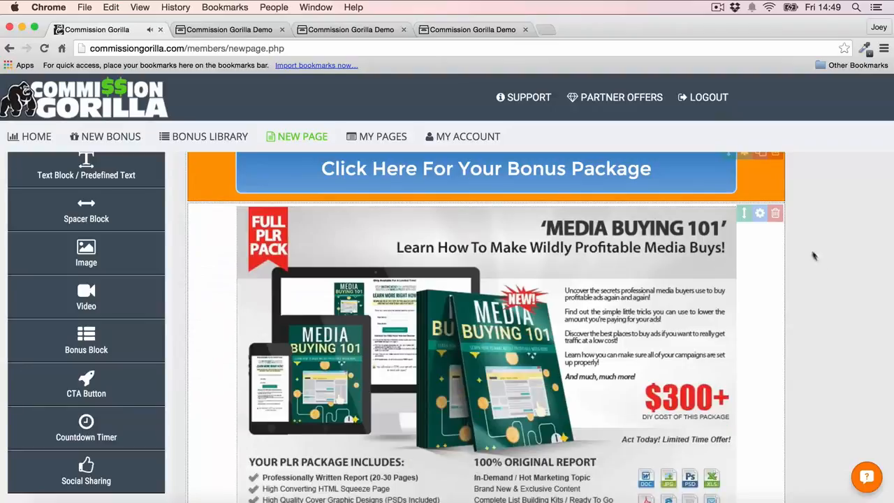
Add a second bonus block below the Media Buying 101 bonus and fill it with "Bonus 4 Image".
scroll(843, 272, down, 2)
scroll(843, 270, down, 4)
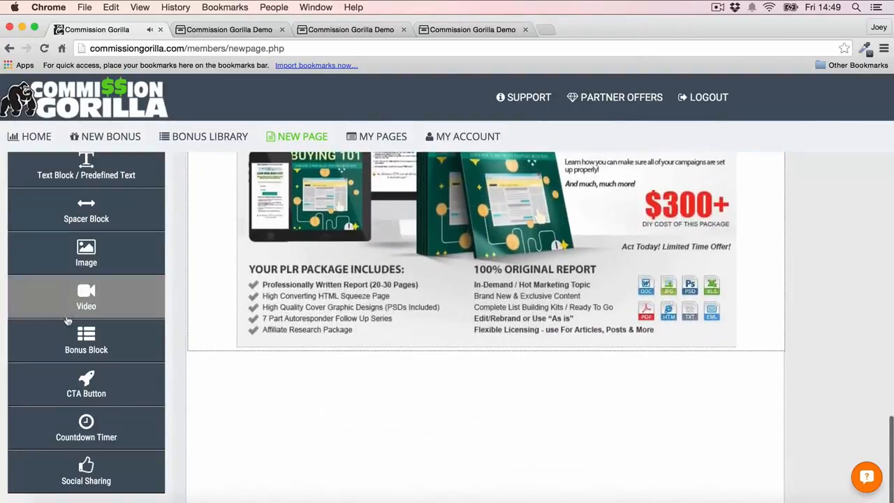
click(85, 339)
click(493, 256)
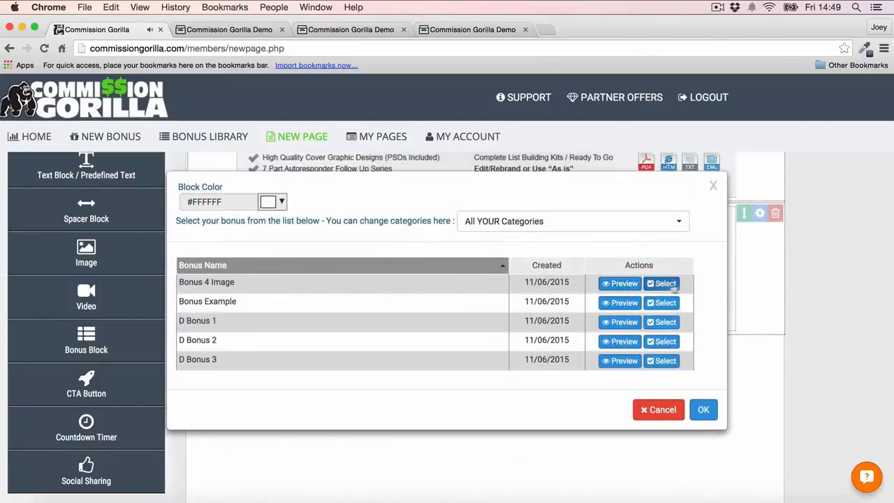
click(662, 285)
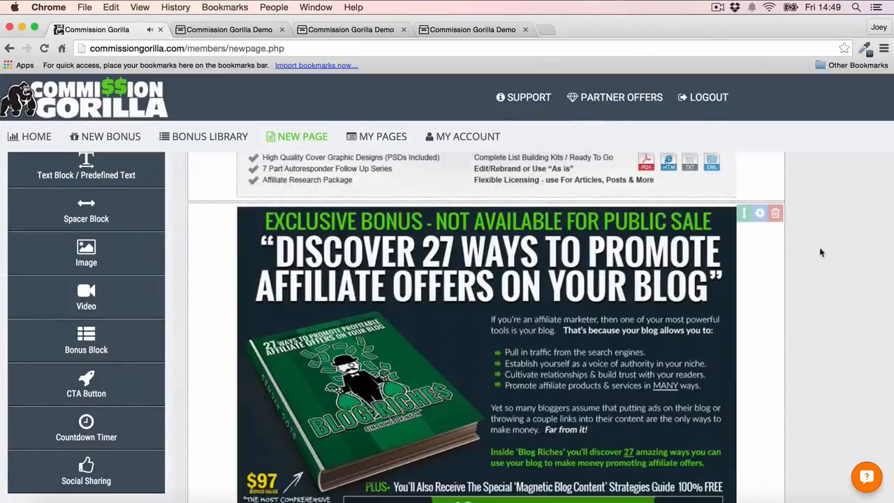
Add a third bonus block below the Blog Riches bonus and fill it with "D Bonus 2".
scroll(804, 253, down, 1)
scroll(804, 253, down, 5)
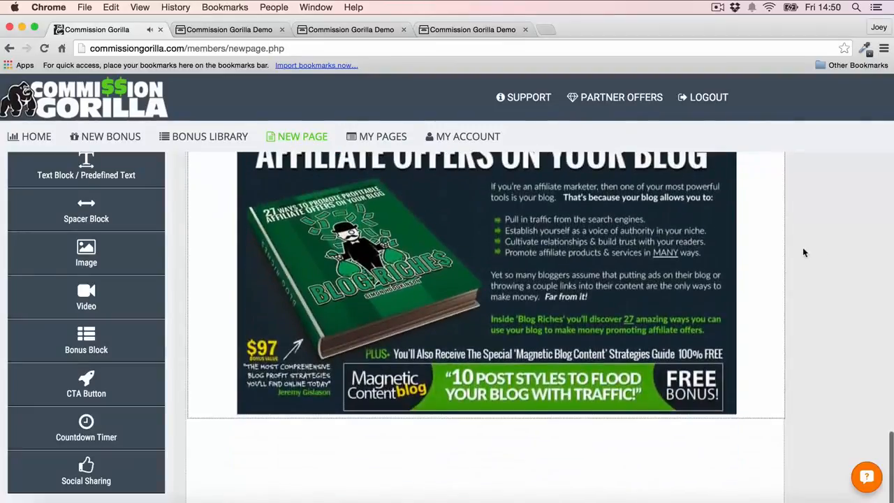
click(20, 335)
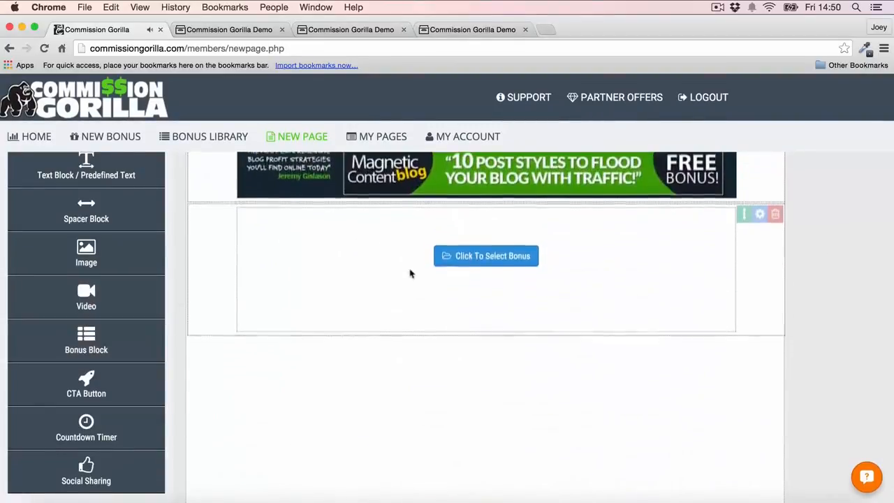
click(457, 256)
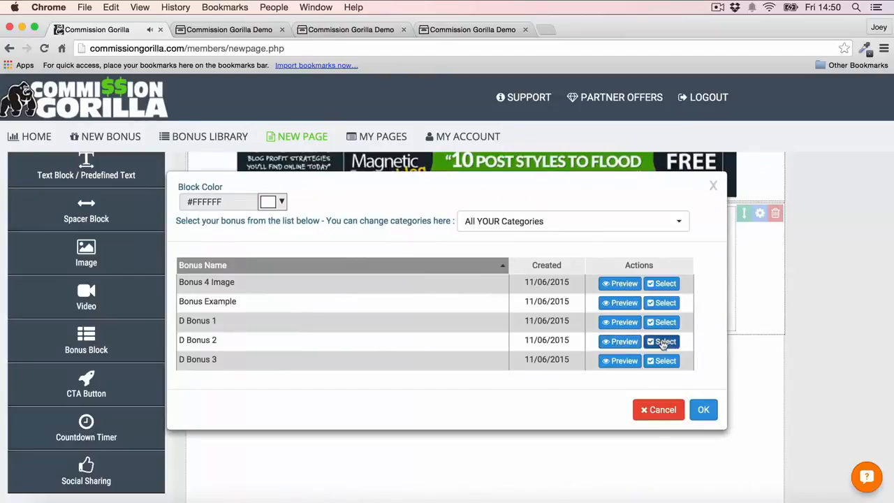
click(661, 341)
Add a social sharing block with its default options and place it between the CTA button and the first bonus.
scroll(773, 287, down, 6)
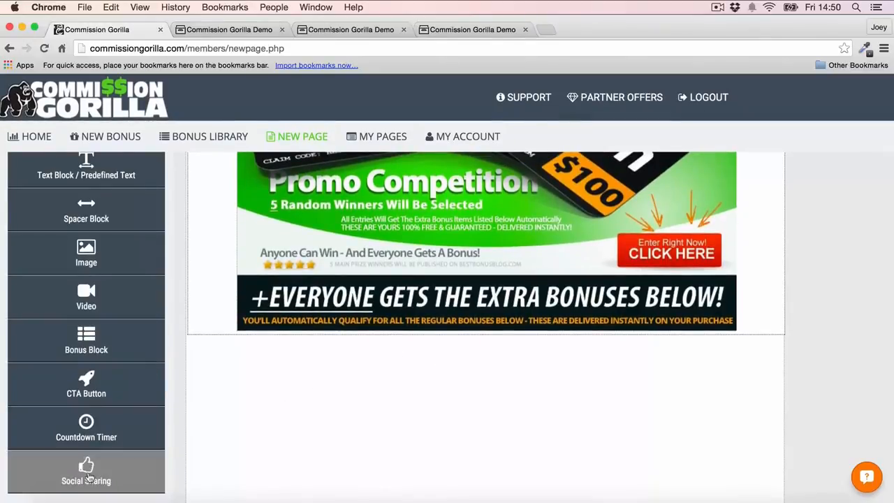
drag(96, 477, 306, 378)
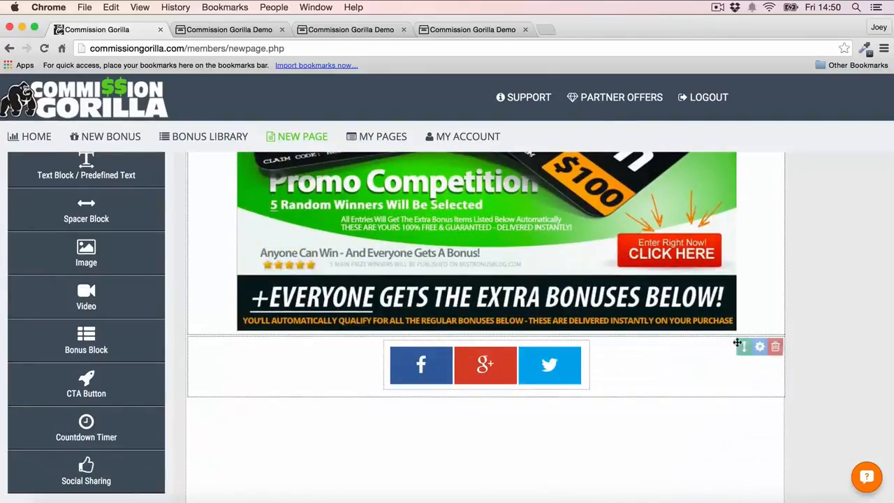
click(760, 347)
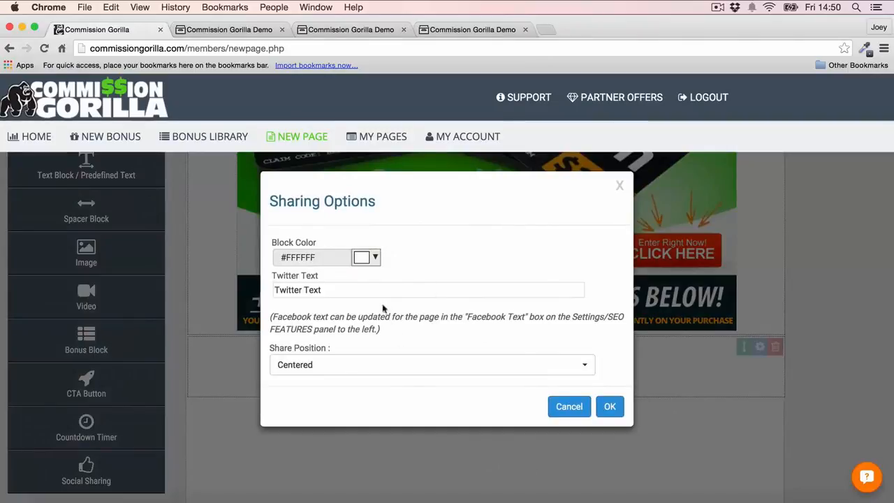
click(569, 408)
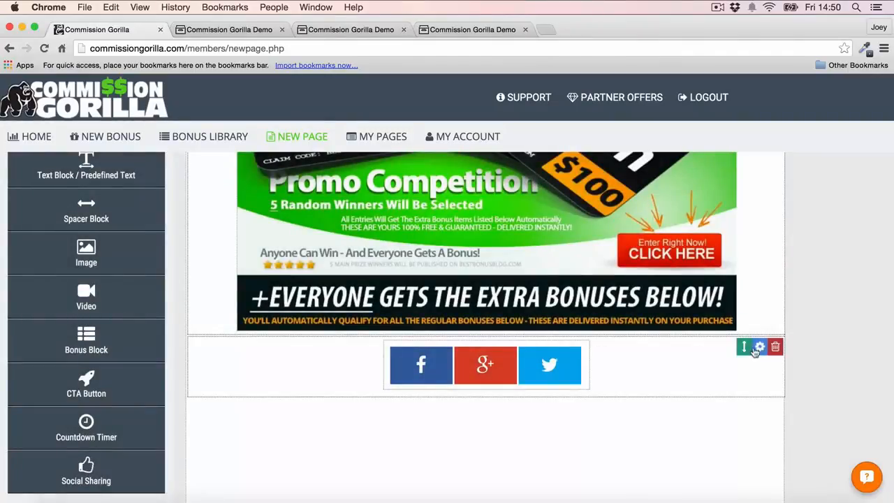
drag(744, 347, 730, 391)
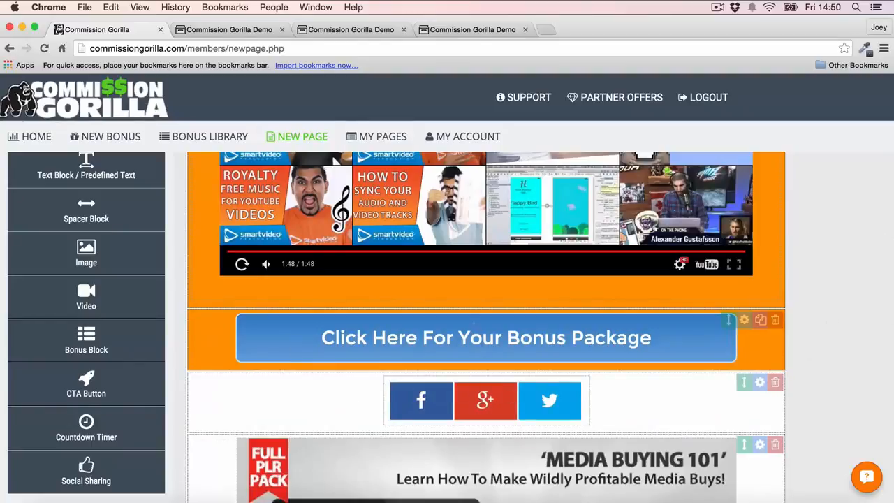
Duplicate the CTA button block and move the copy to the end of the page, below the last bonus.
scroll(722, 374, down, 5)
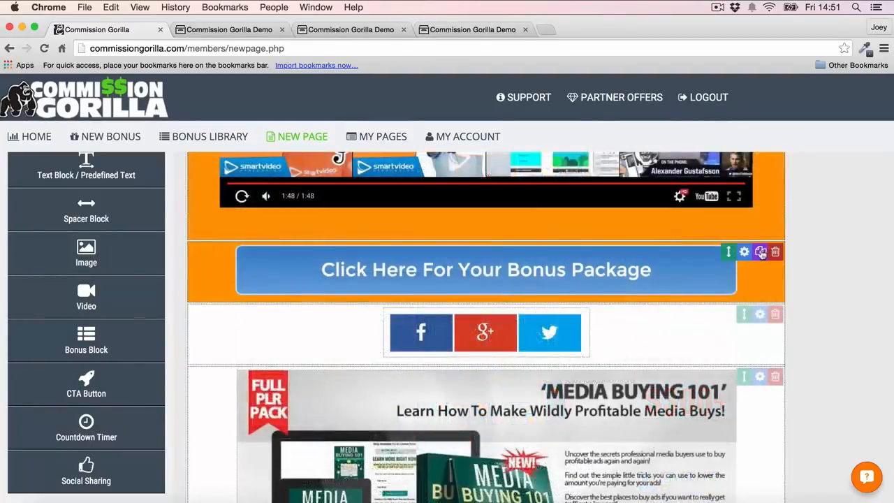
click(762, 253)
drag(729, 314, 729, 385)
scroll(840, 255, up, 2)
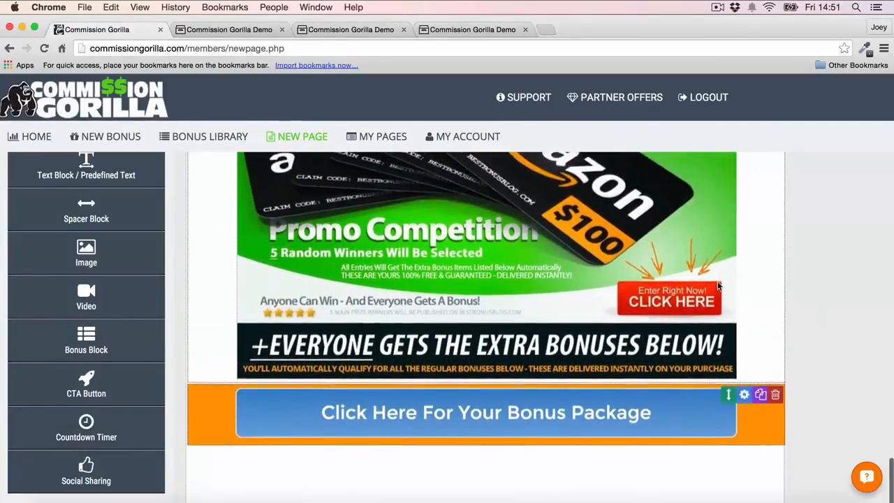
Save the finished bonus page and exit the page editor.
scroll(487, 248, up, 15)
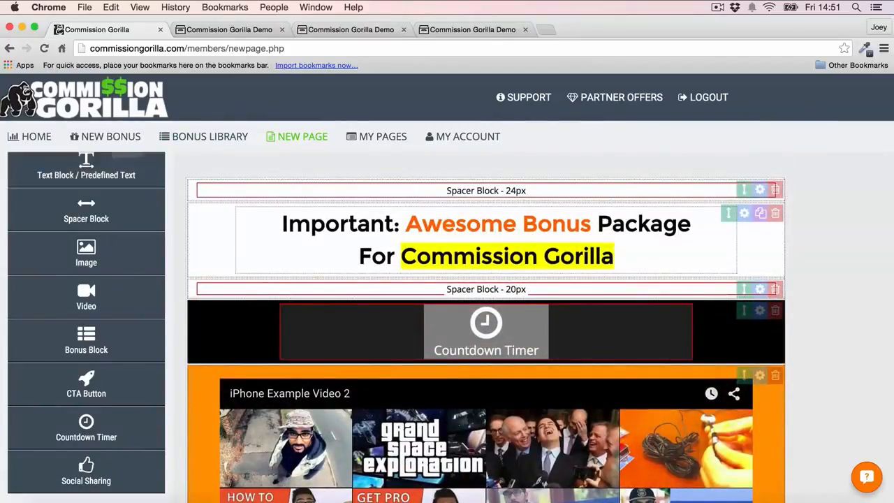
scroll(86, 221, up, 3)
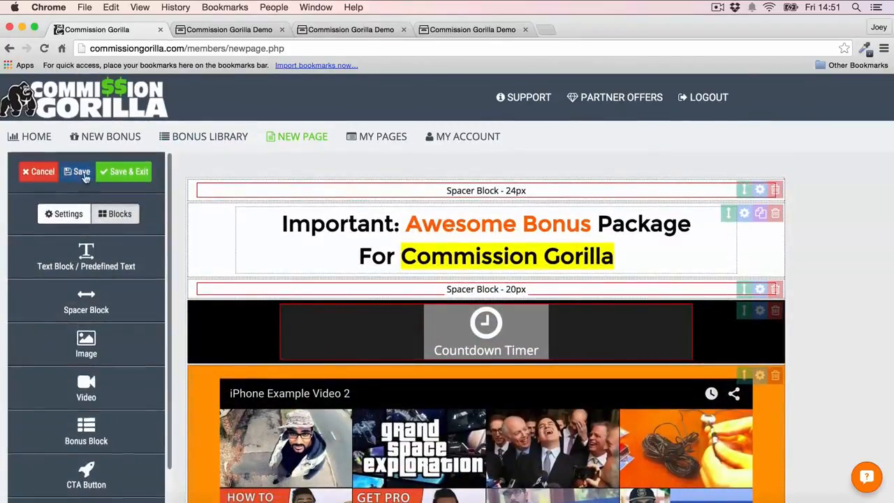
click(123, 171)
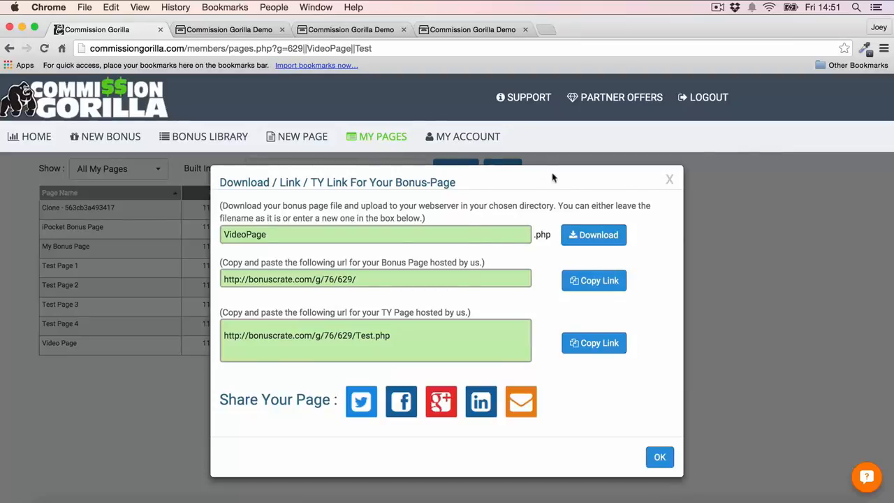
drag(371, 288, 162, 278)
key(cmd+c)
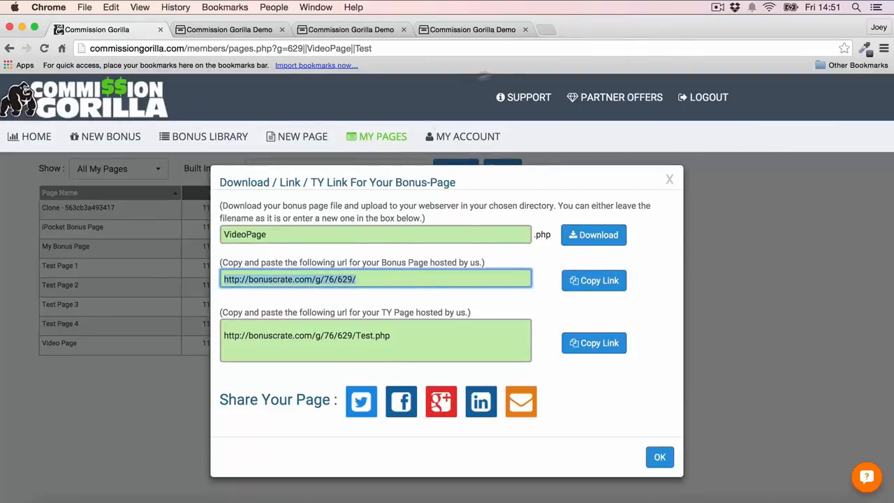
click(547, 29)
key(cmd+v)
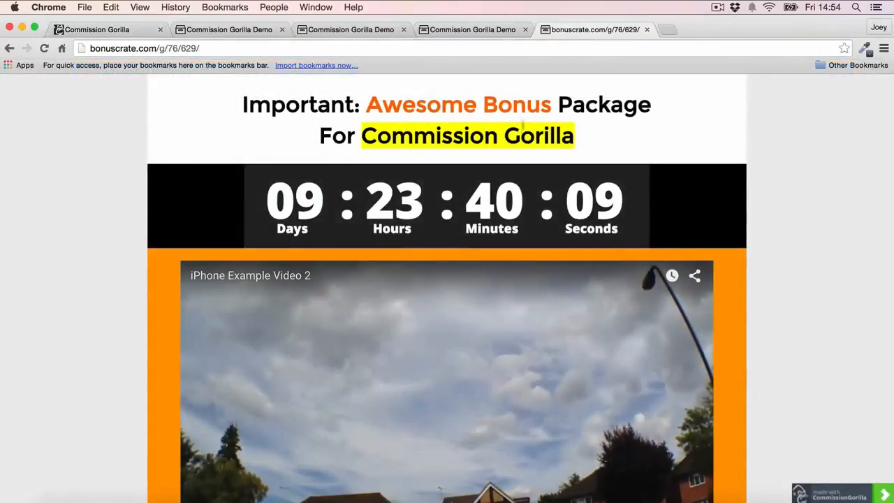
scroll(149, 178, down, 2)
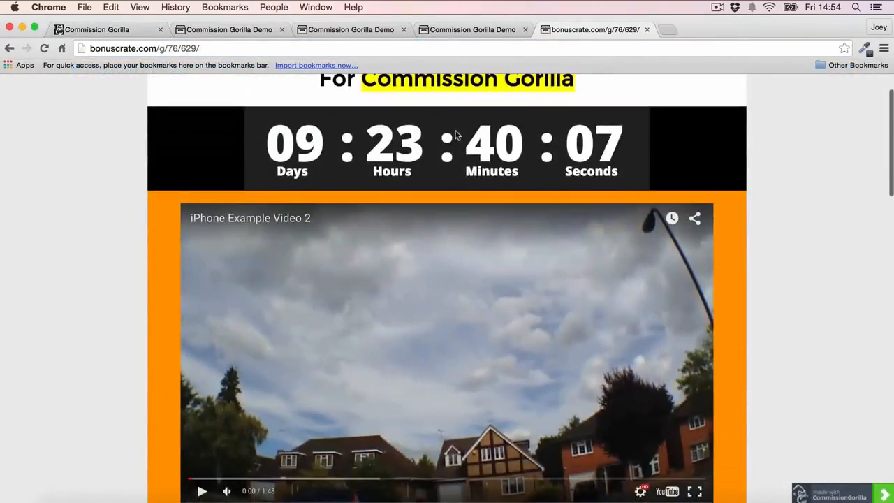
scroll(451, 135, up, 2)
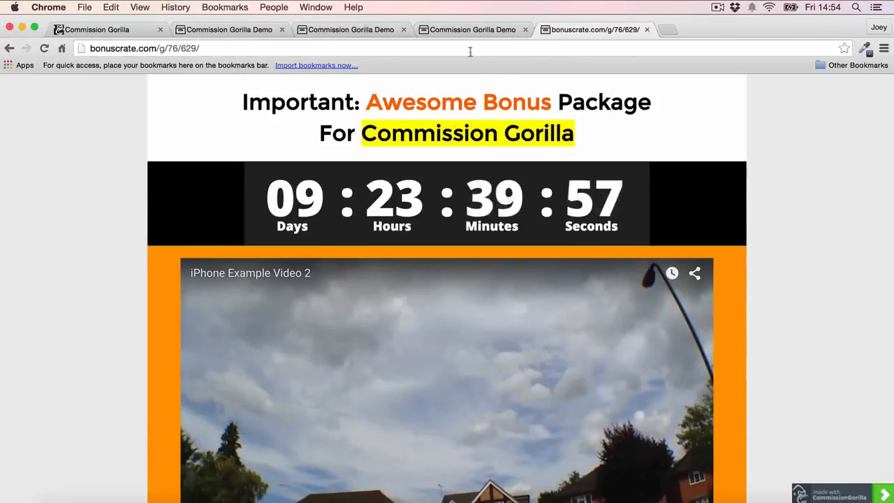
Close the live page's tab and dismiss the bonus page's download and link dialog.
click(647, 29)
click(122, 31)
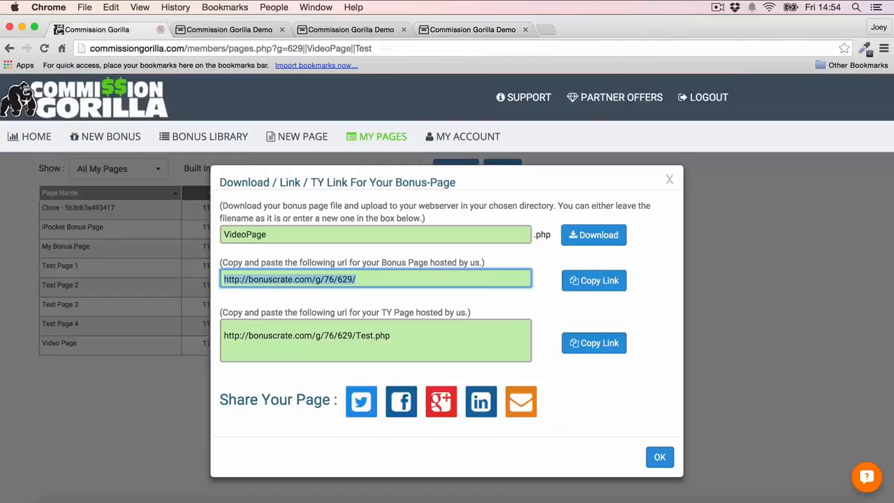
click(670, 181)
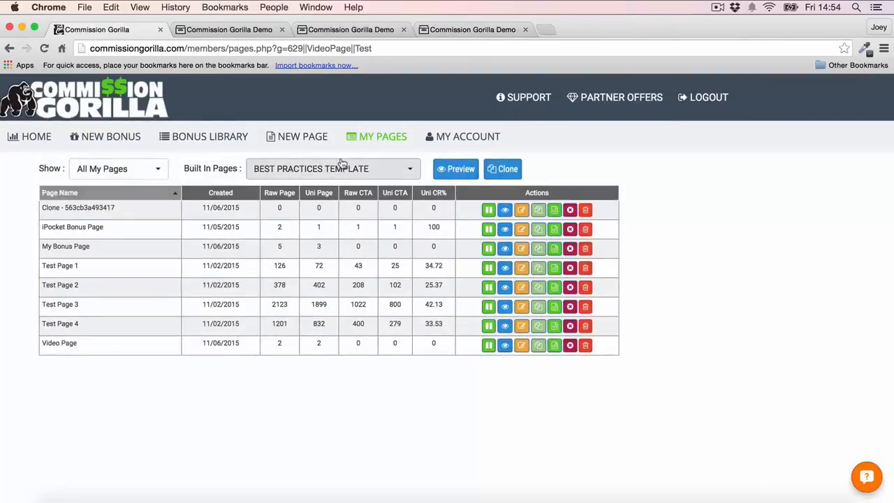
Start a new page and open the Countdown Timer option within its Pro Features settings.
click(325, 141)
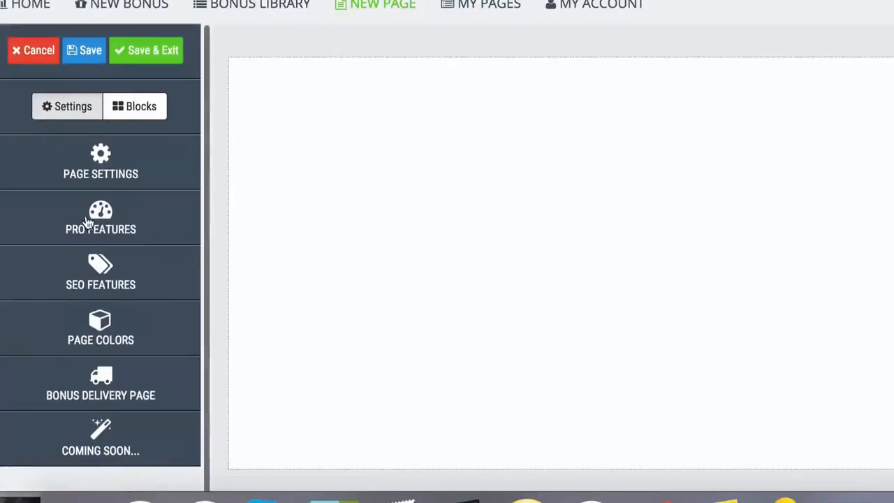
click(87, 222)
scroll(135, 147, down, 2)
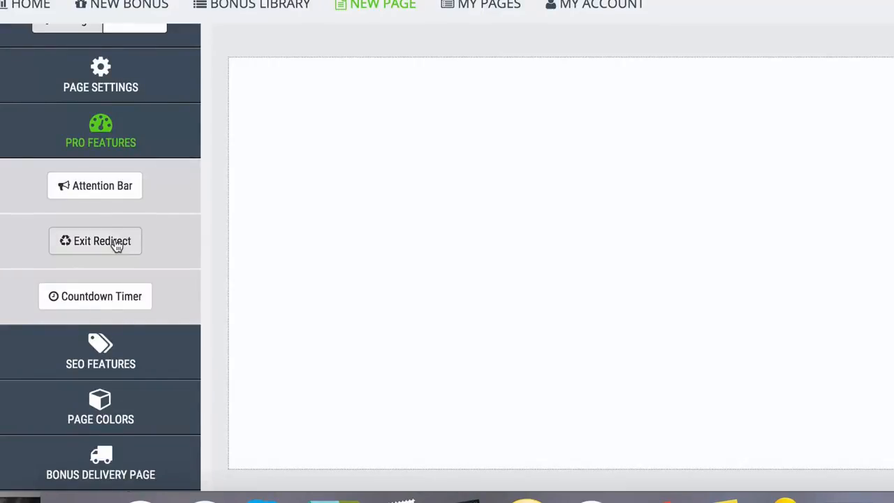
click(102, 305)
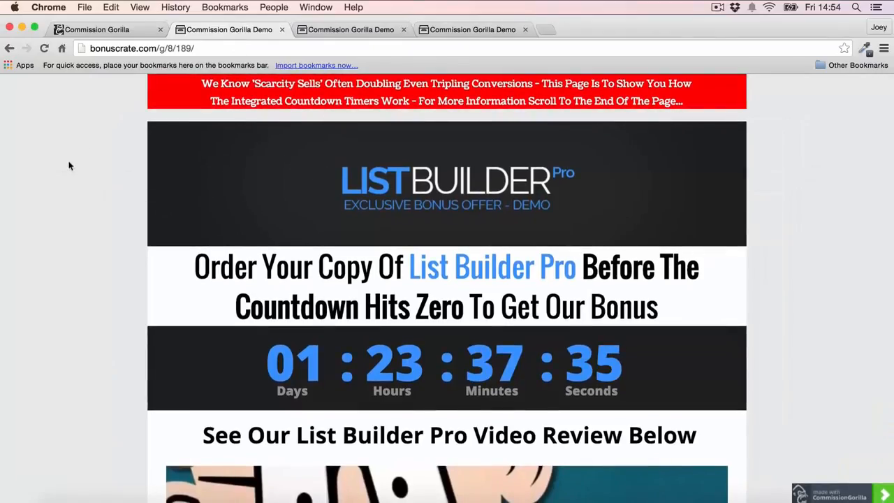
Look over the countdown timer demo page and read the exit redirect demo page through to its extra information section.
scroll(68, 165, down, 4)
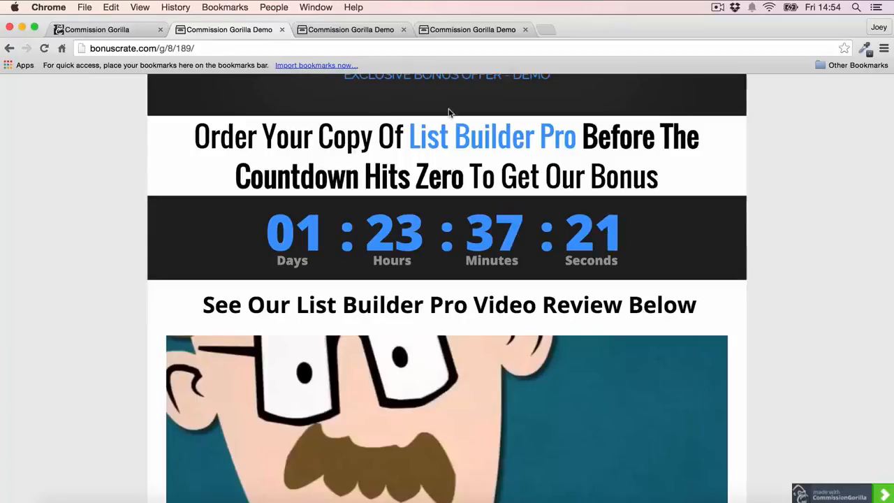
click(109, 28)
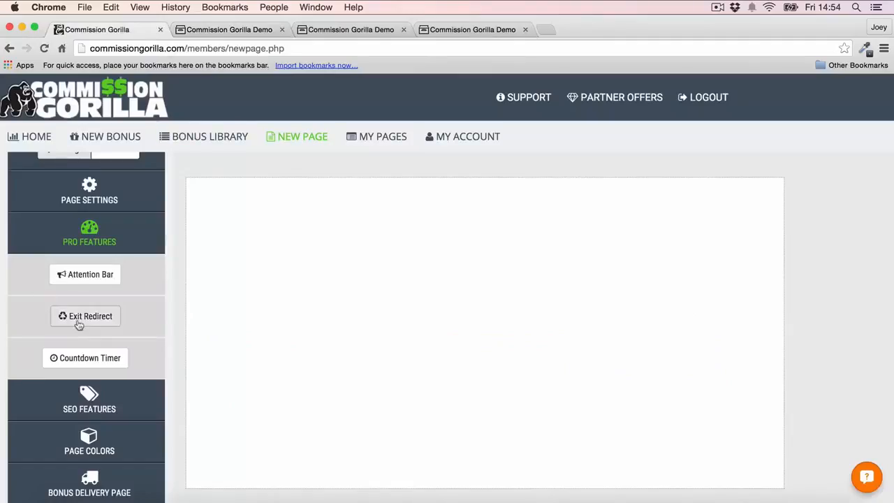
click(468, 29)
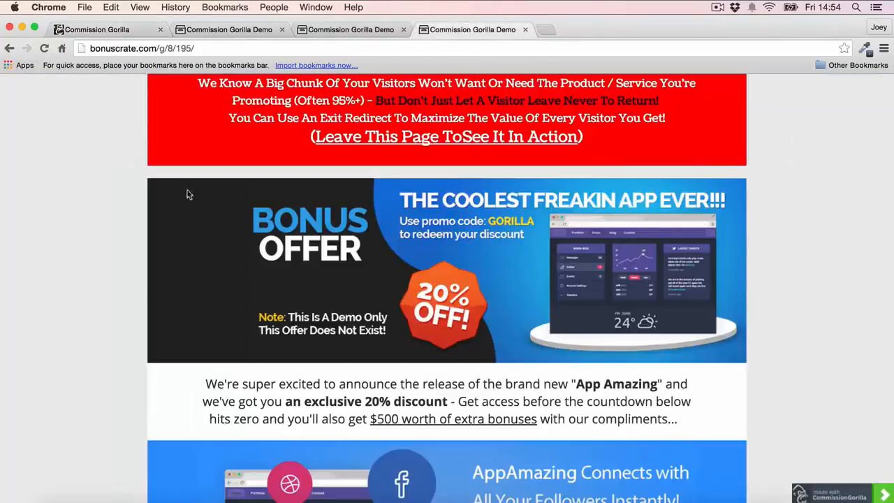
scroll(727, 157, down, 5)
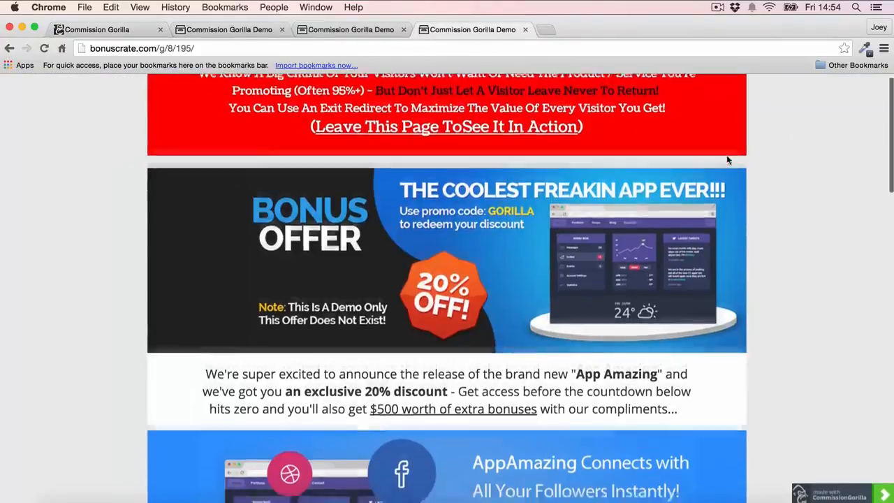
scroll(726, 161, down, 10)
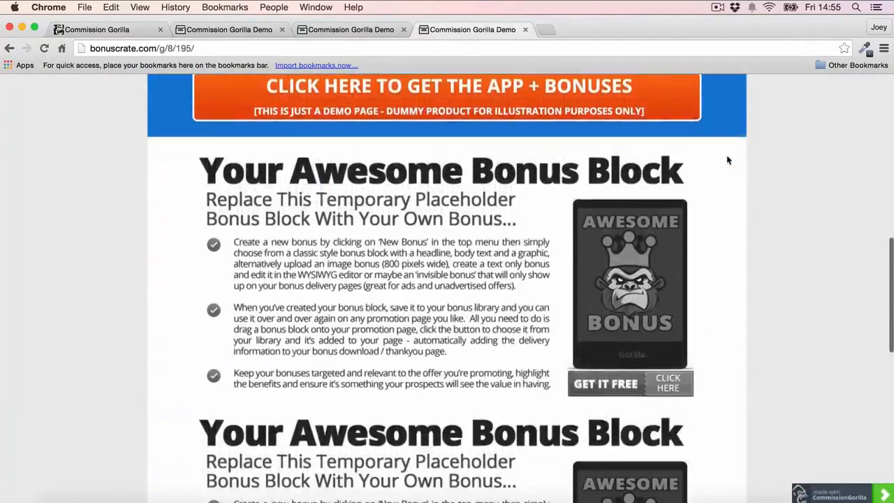
scroll(446, 203, down, 7)
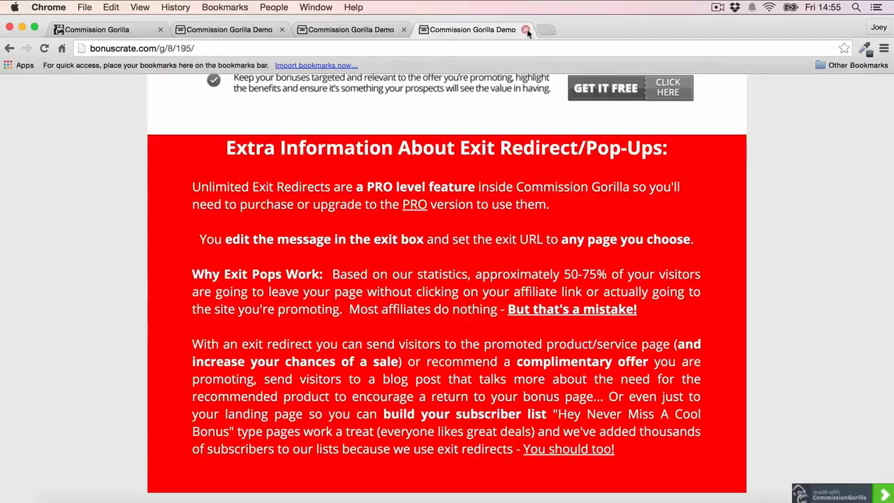
Trigger the demo page's exit redirect by trying to leave, choose to stay to view the offer, and return to the page editor.
click(526, 29)
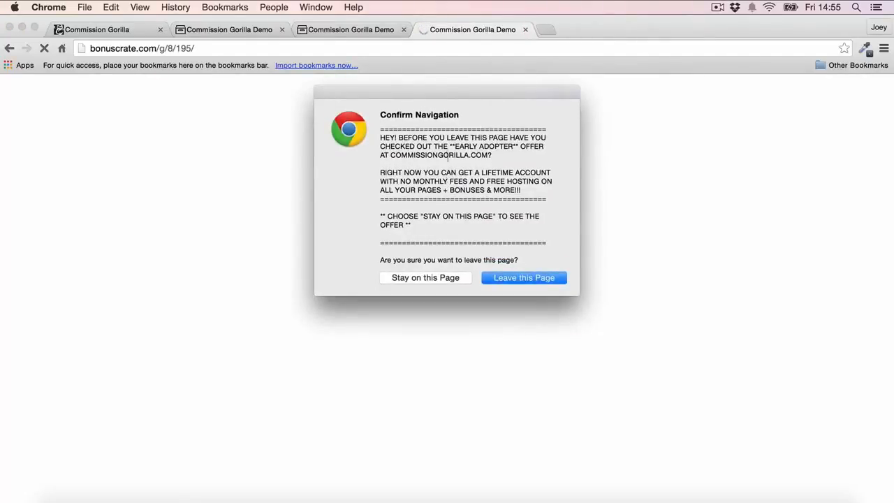
click(430, 278)
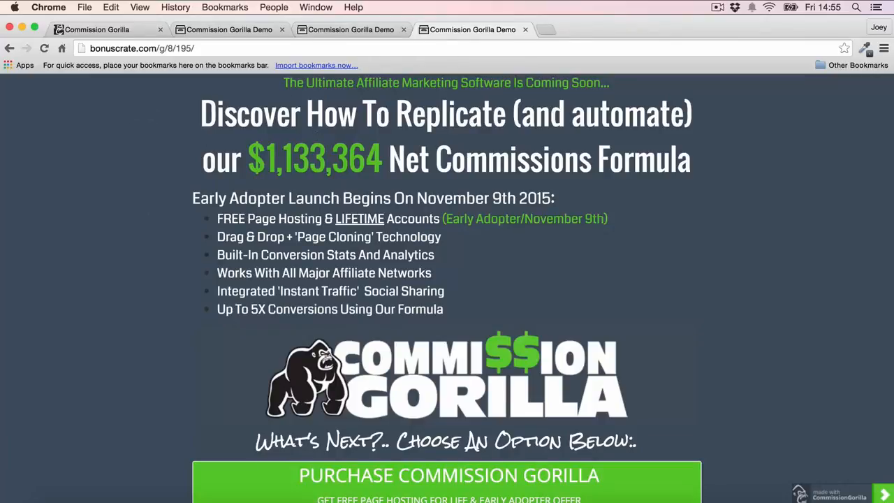
click(103, 32)
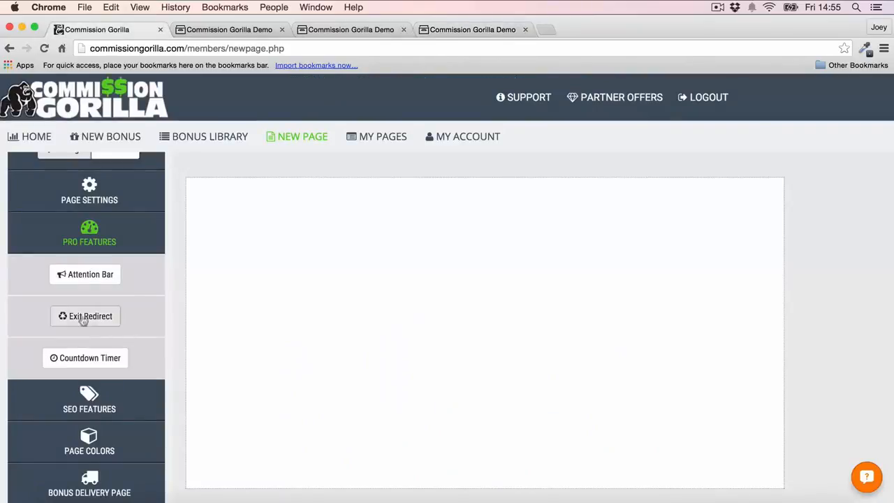
Examine the attention bar demo page, including the timed bar and the extra information about attention bars.
click(355, 29)
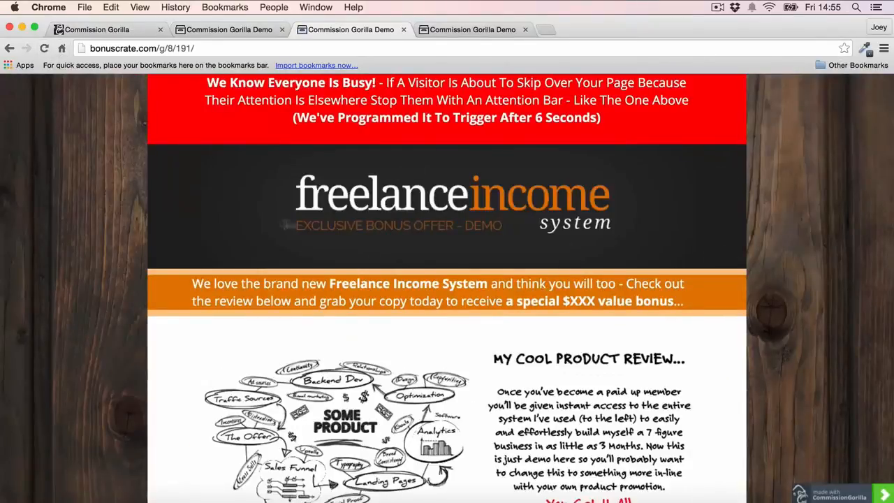
scroll(78, 230, down, 3)
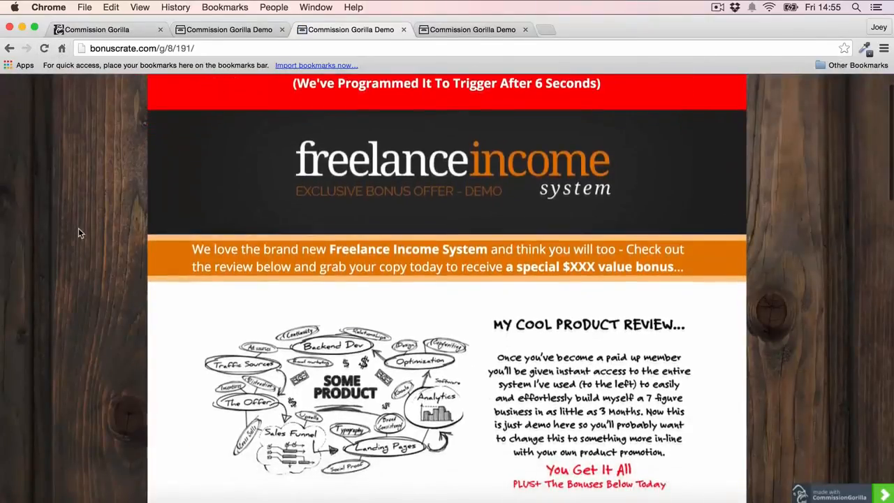
scroll(78, 233, down, 2)
scroll(78, 233, up, 5)
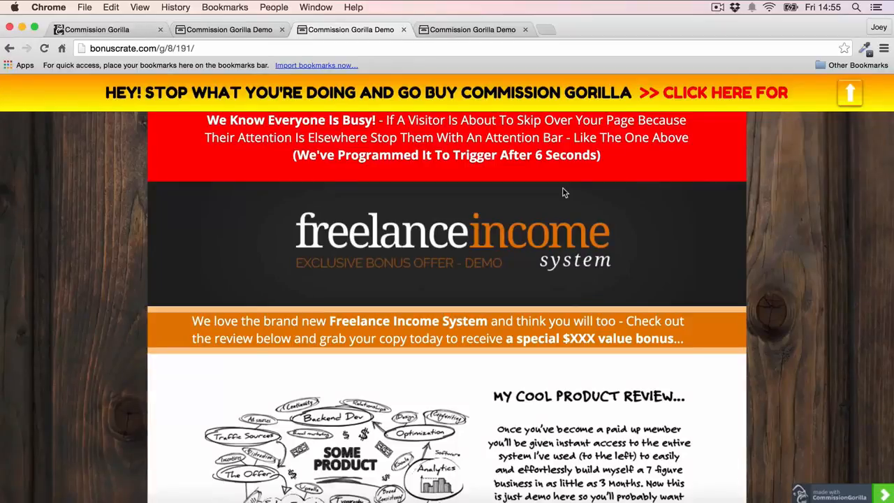
scroll(563, 189, down, 15)
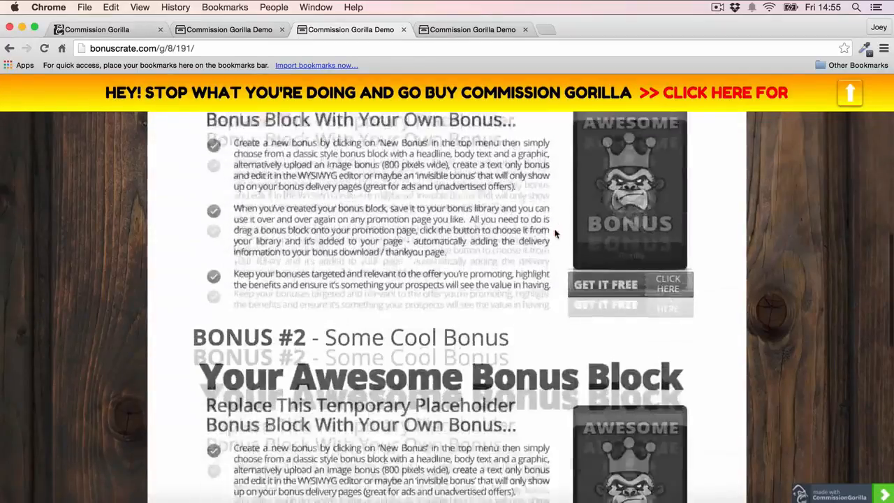
scroll(590, 260, down, 5)
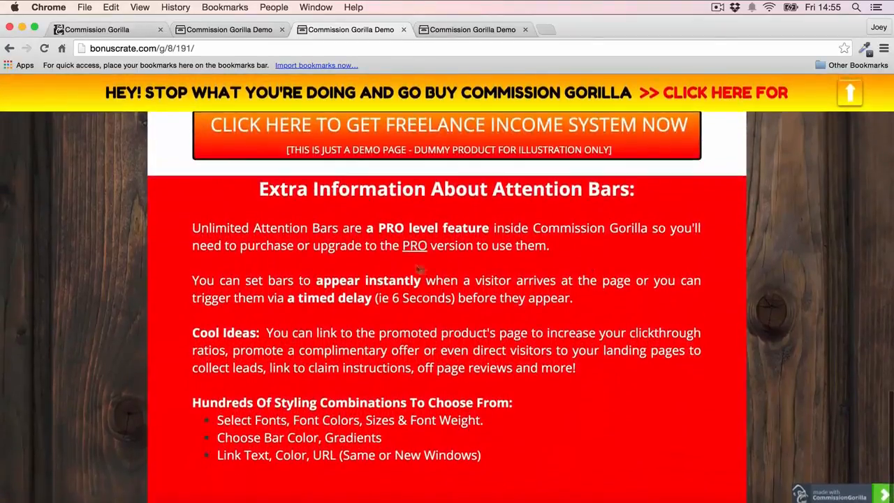
scroll(404, 267, up, 5)
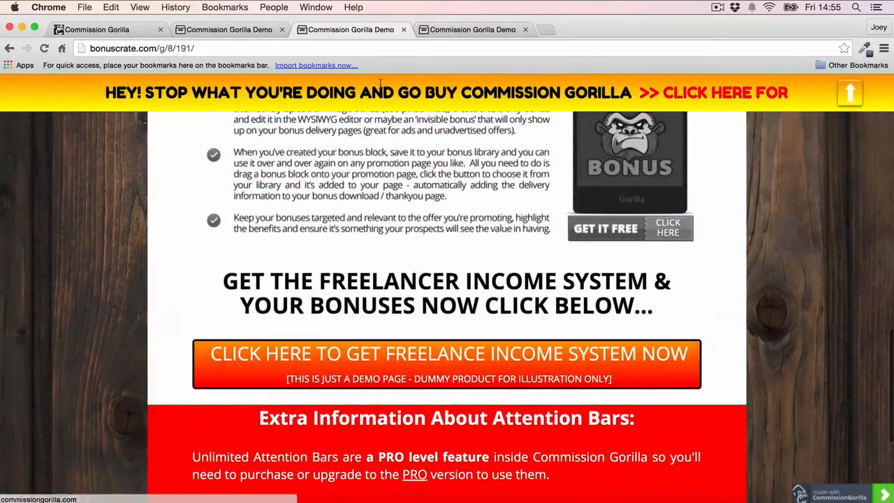
scroll(371, 204, up, 3)
scroll(371, 204, up, 10)
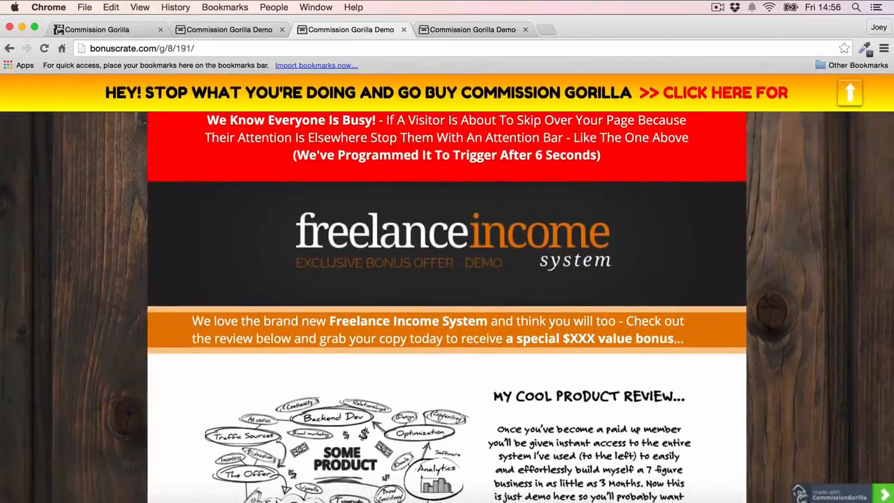
Close the three Commission Gorilla demo pages.
click(282, 30)
click(282, 29)
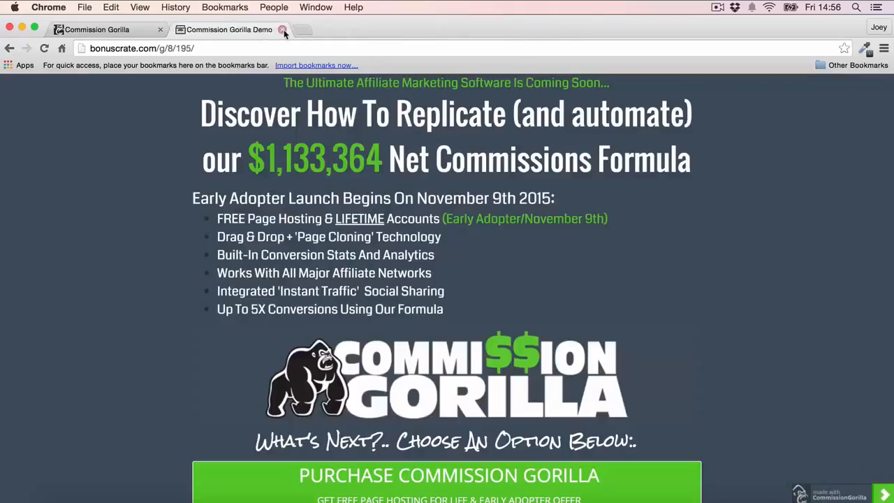
click(282, 29)
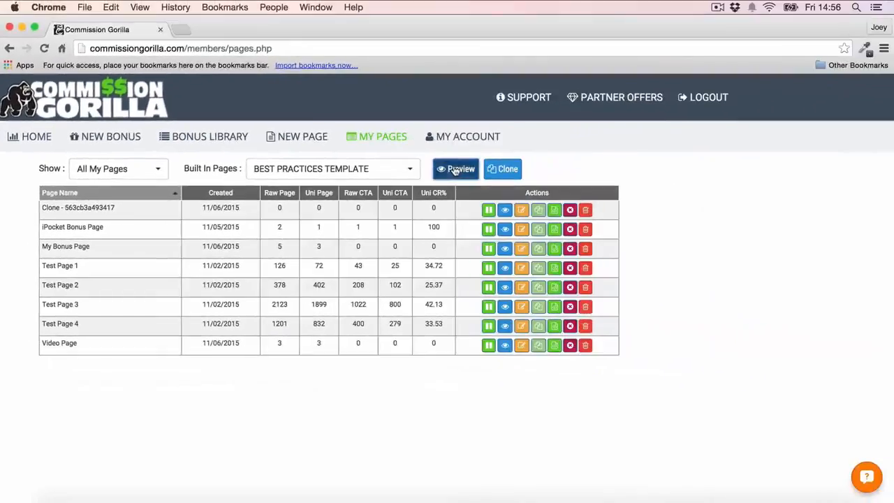
Preview the built-in BEST PRACTICES TEMPLATE from its headline down to the bonus summary, and close the preview.
click(607, 151)
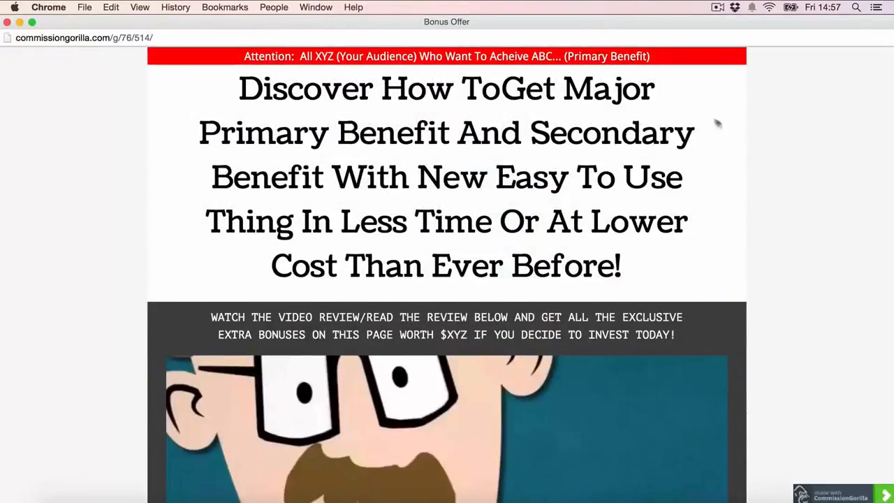
scroll(724, 128, down, 3)
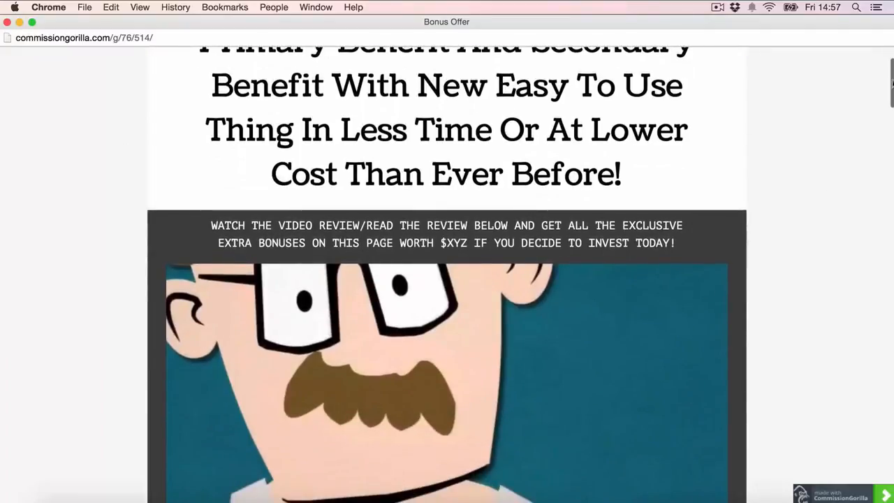
drag(893, 83, 884, 445)
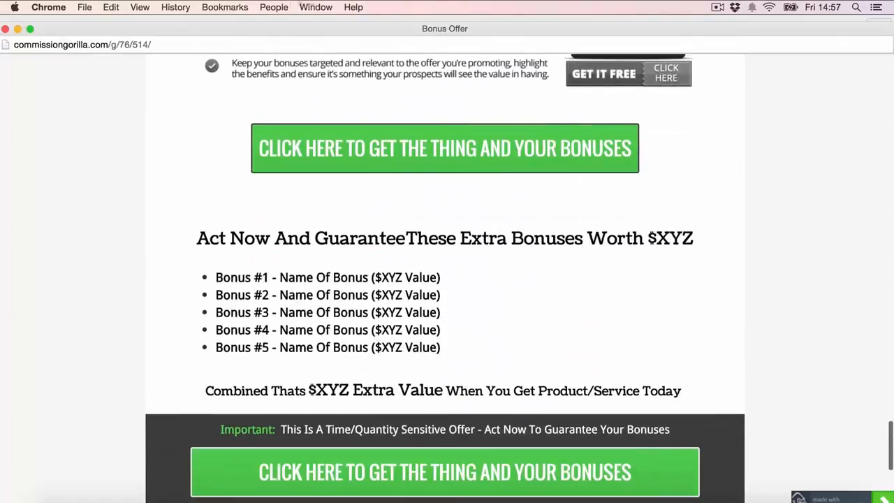
click(5, 29)
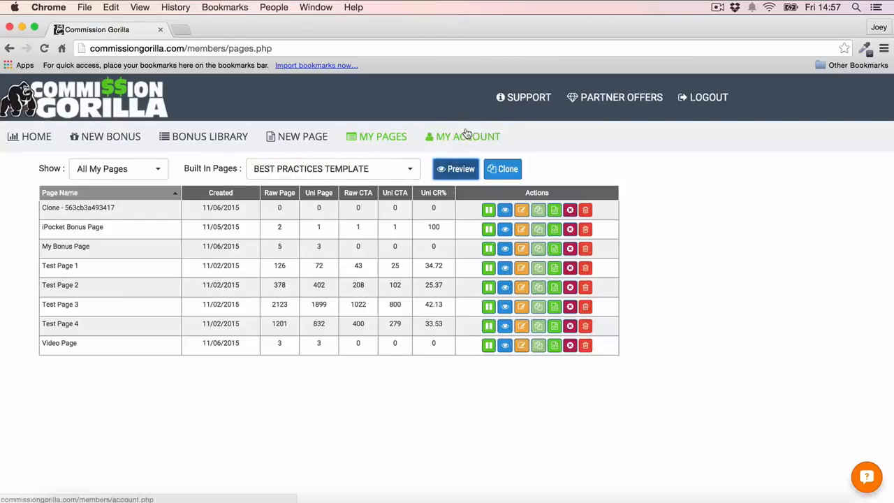
Clone the BEST PRACTICES TEMPLATE into a new page, acknowledge the temporary name notice, and look over the cloned blocks.
click(508, 169)
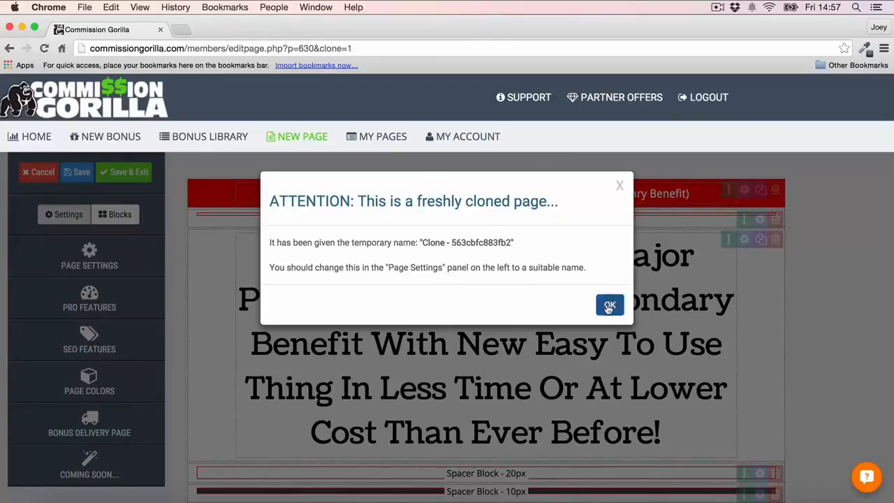
click(609, 304)
scroll(752, 201, down, 15)
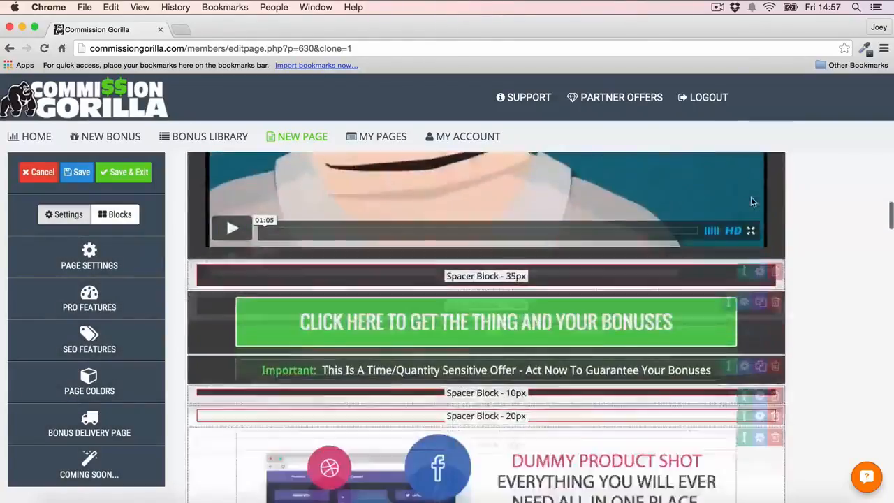
scroll(752, 201, up, 20)
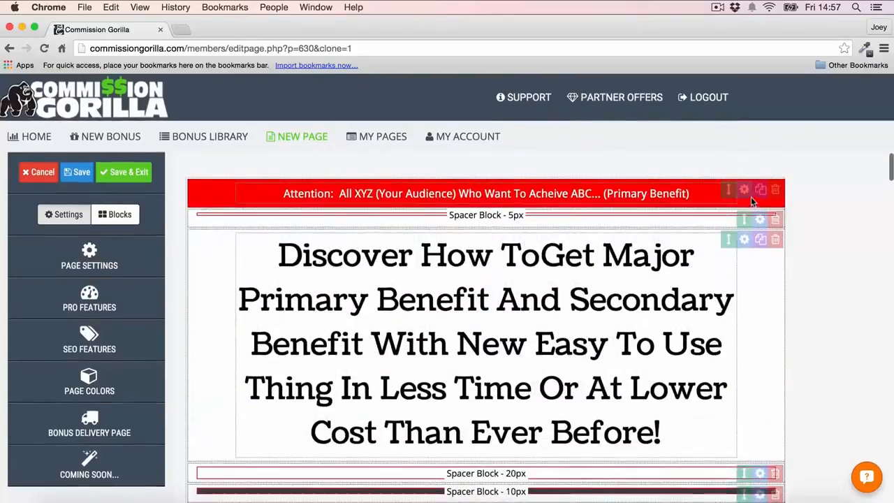
Replace the cloned page's main headline text with "Your Own Headline".
click(310, 269)
drag(266, 254, 665, 443)
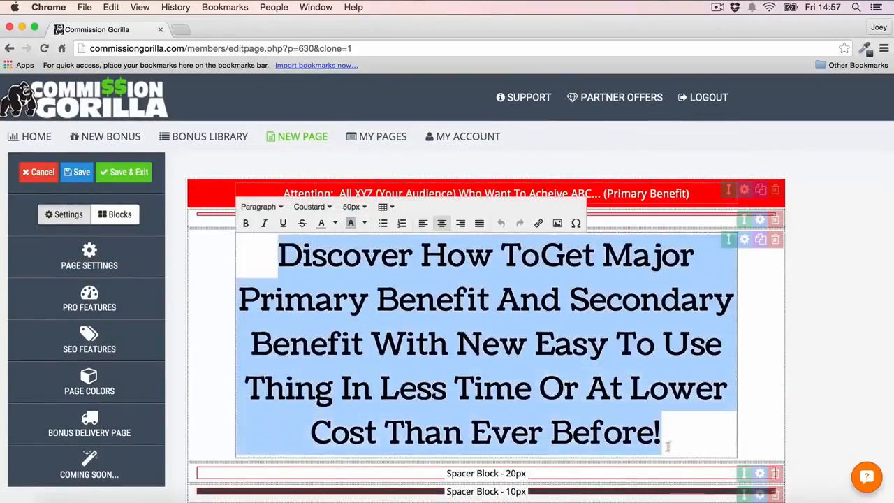
text(yOU)
key(BackSpace)
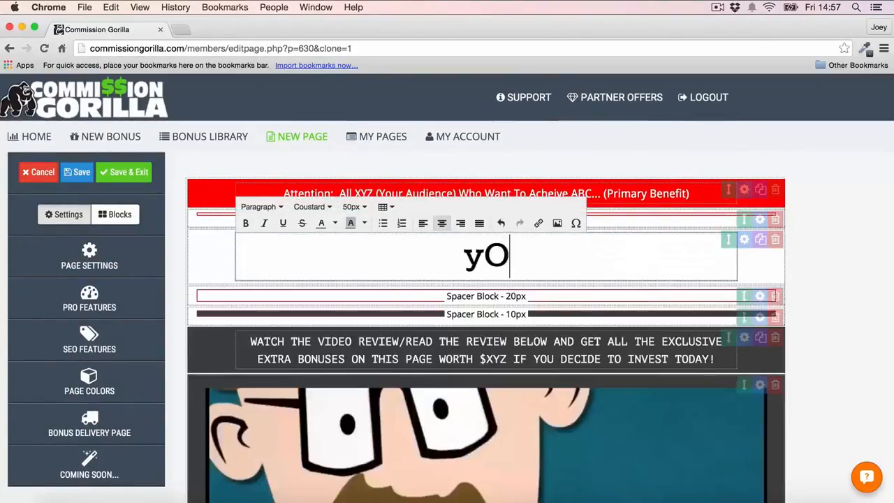
key(BackSpace)
key(BackSpace)
text(Your Own Headline)
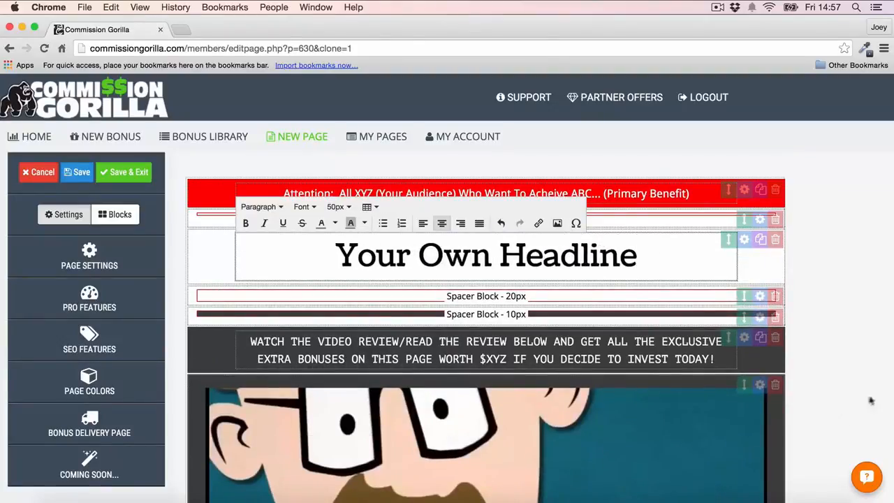
click(835, 331)
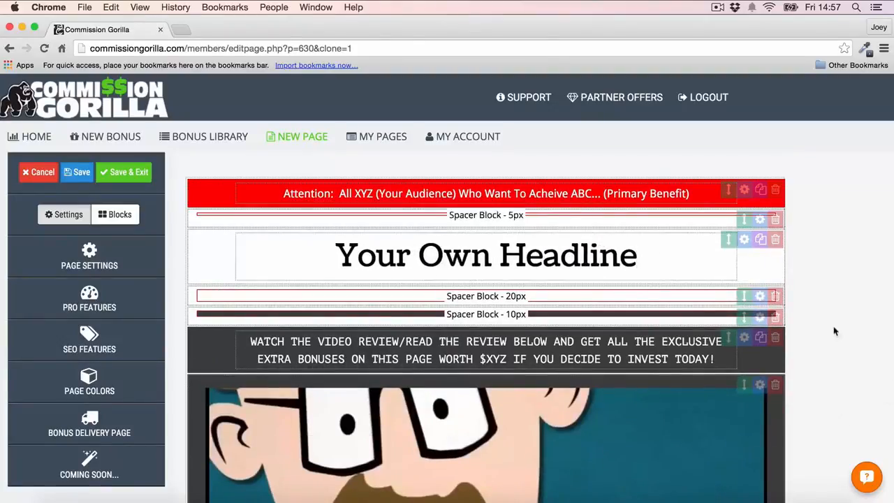
Set the main text of the green call-to-action button below the video to "change".
drag(728, 190, 729, 211)
scroll(801, 233, down, 5)
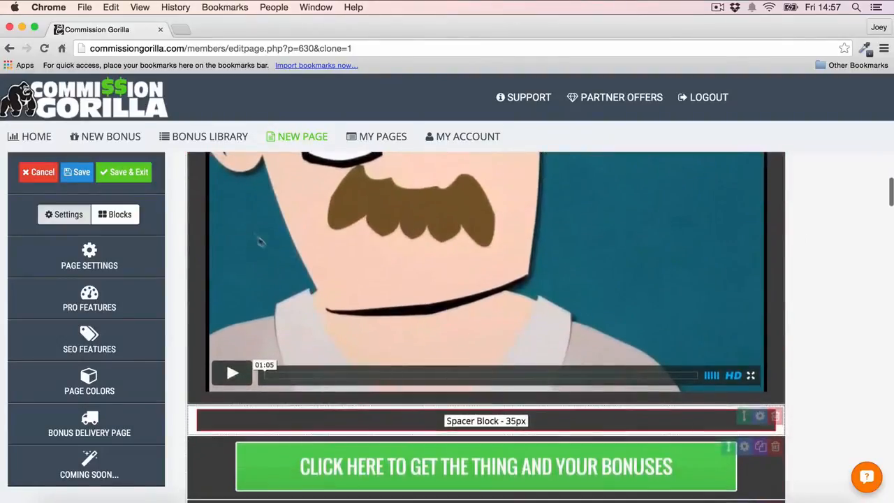
scroll(368, 264, down, 3)
click(745, 251)
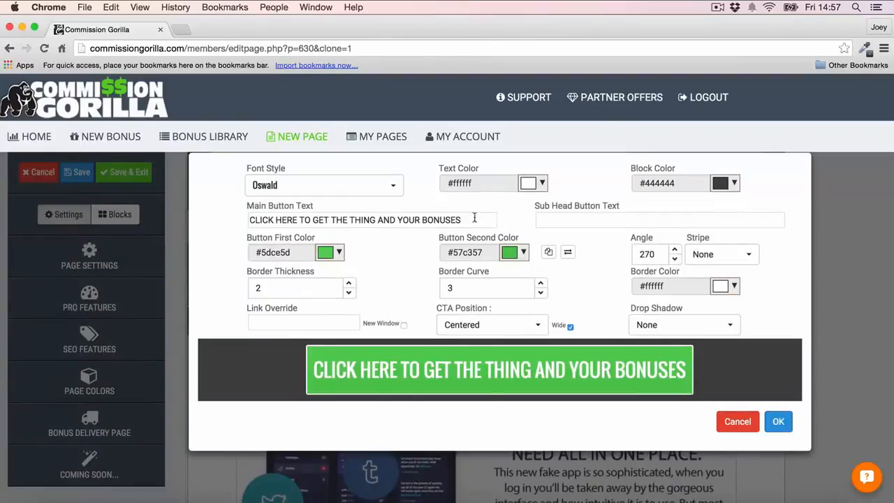
triple_click(474, 217)
text(change)
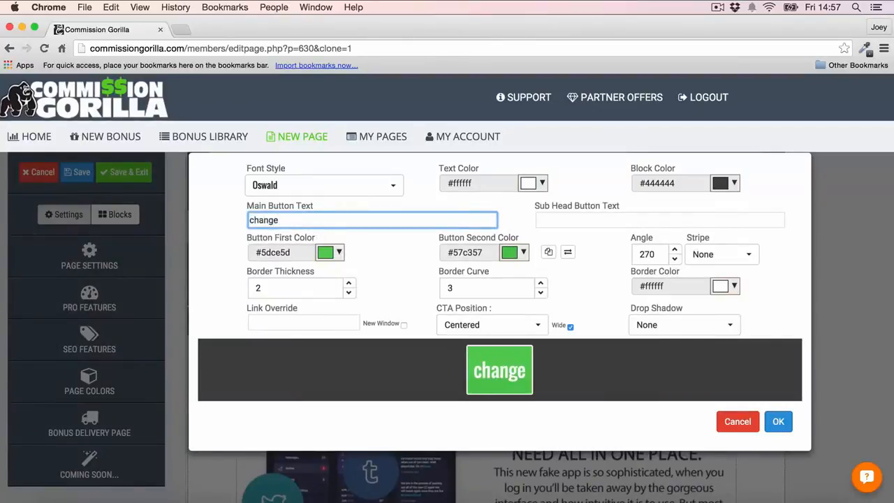
click(778, 421)
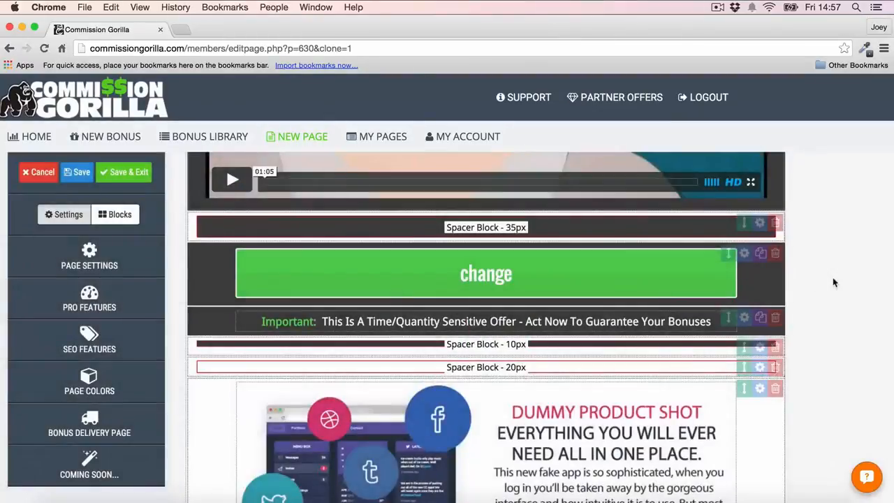
Delete the placeholder bonus block under the Bonus #2 heading and confirm its removal.
scroll(833, 282, down, 15)
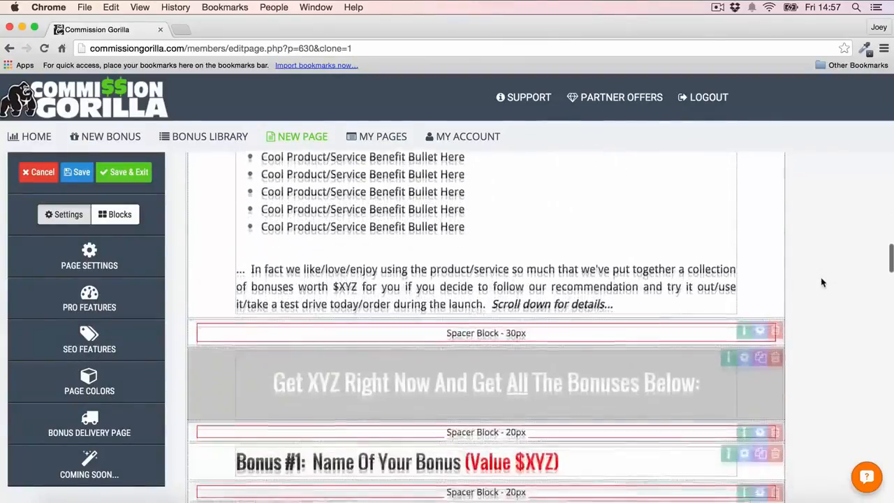
scroll(811, 256, down, 5)
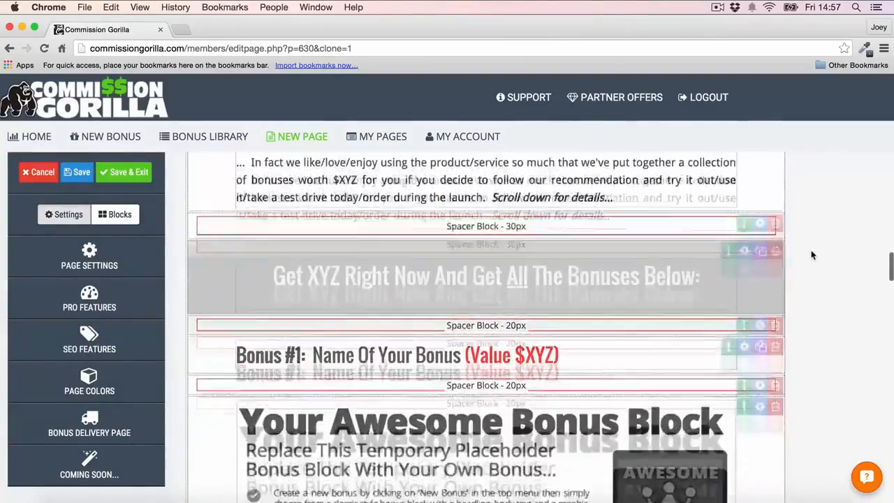
scroll(812, 255, down, 15)
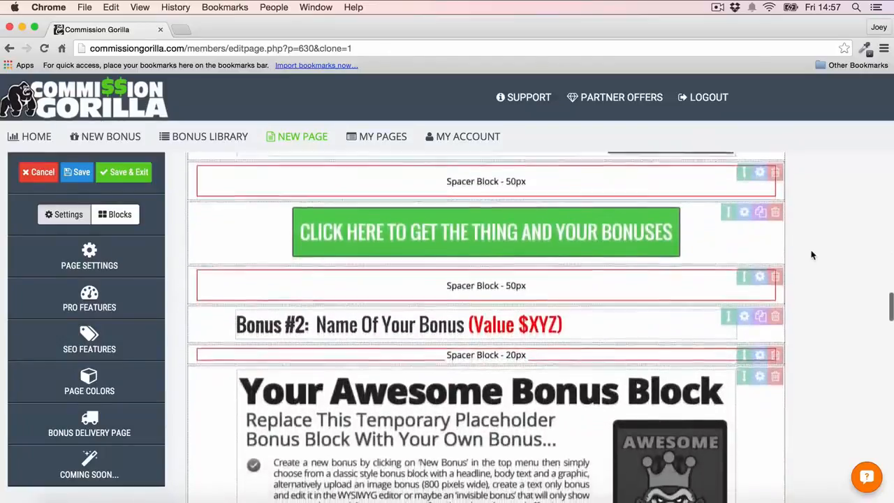
scroll(812, 255, down, 15)
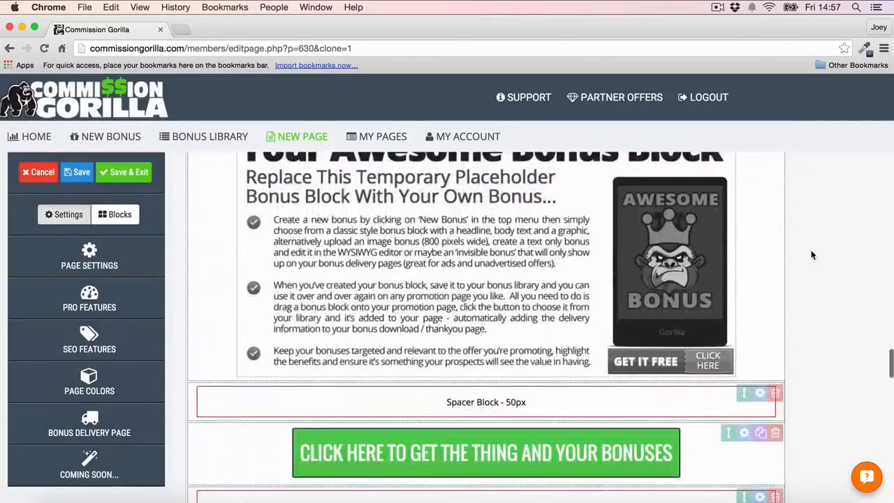
scroll(810, 254, down, 5)
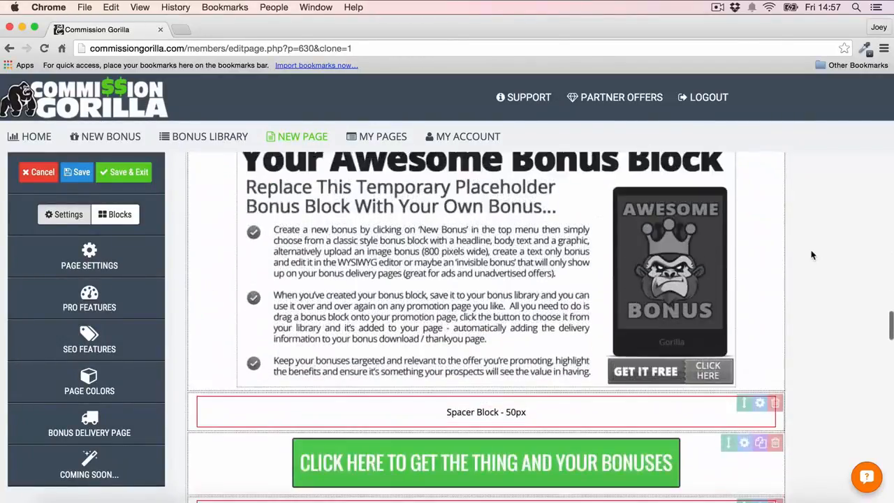
scroll(408, 217, up, 1)
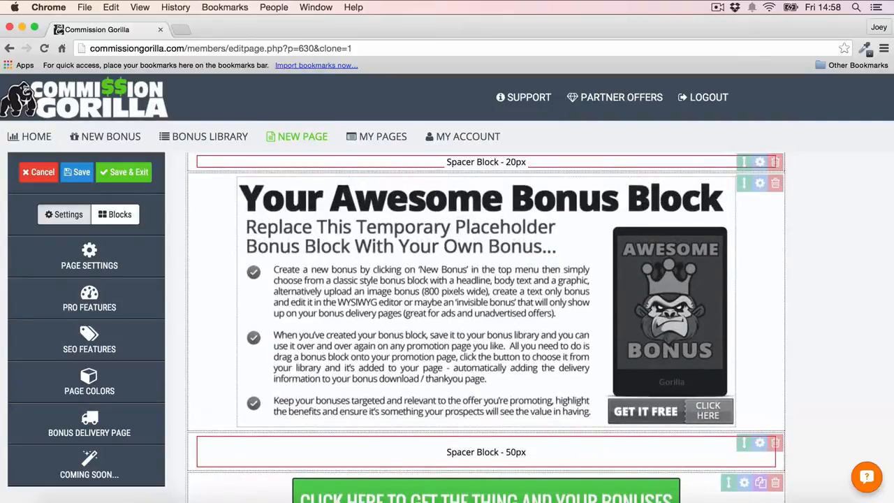
scroll(563, 235, up, 1)
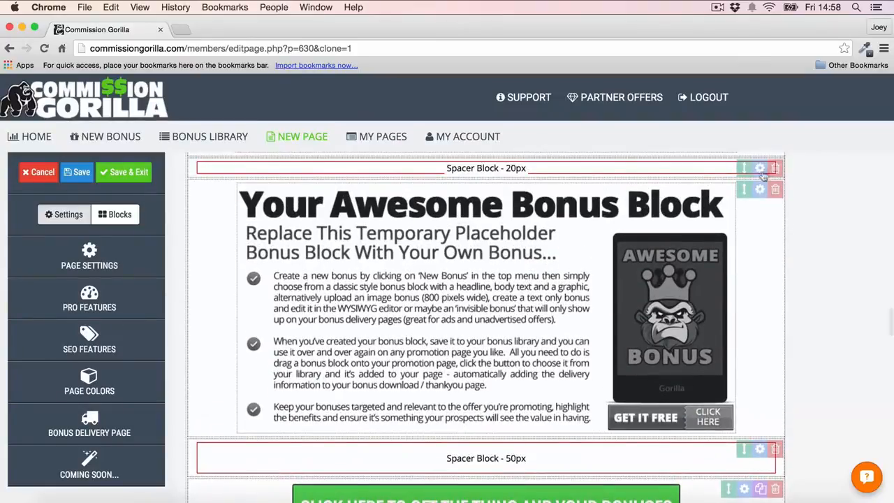
click(775, 190)
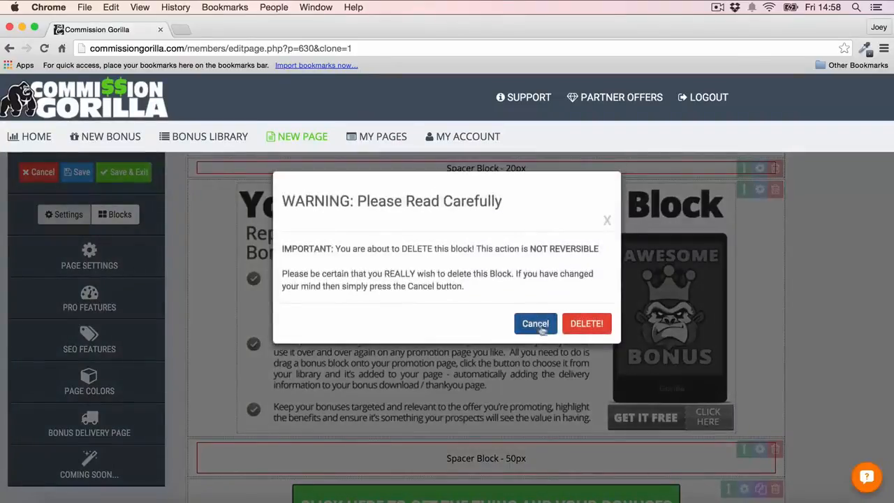
click(586, 322)
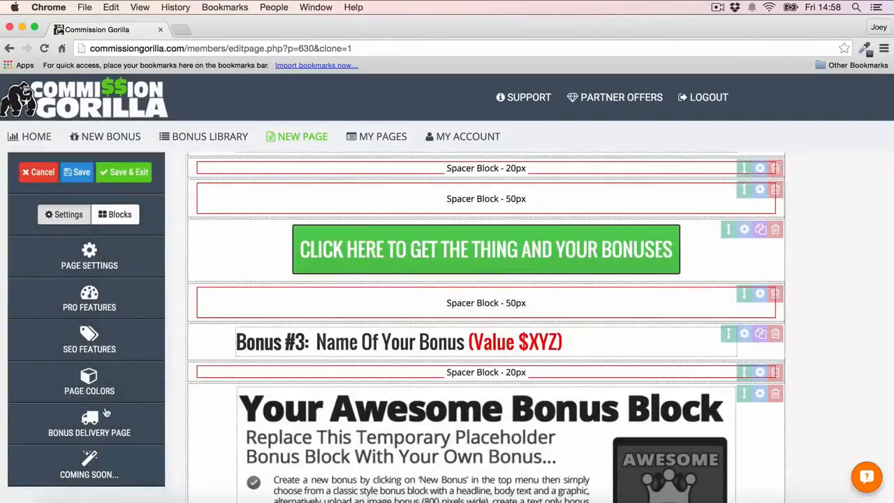
Add a new Bonus Block to the page and move it up directly below the Bonus #5 heading.
click(116, 214)
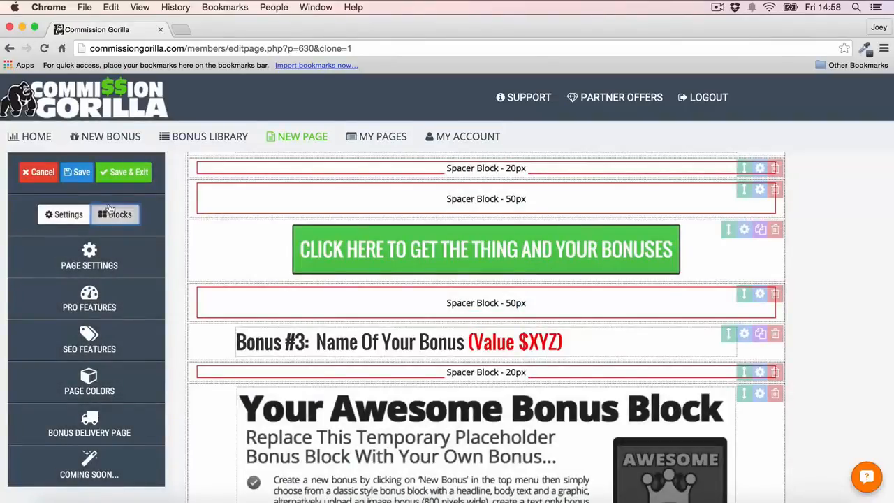
click(86, 432)
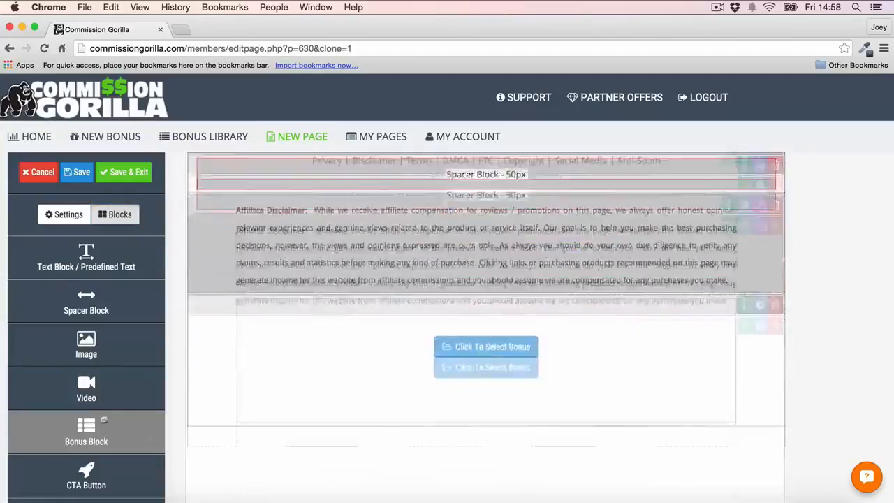
drag(740, 195, 730, 297)
Fill the new bonus block with Bonus Example from the bonus library and check it on the page.
click(496, 325)
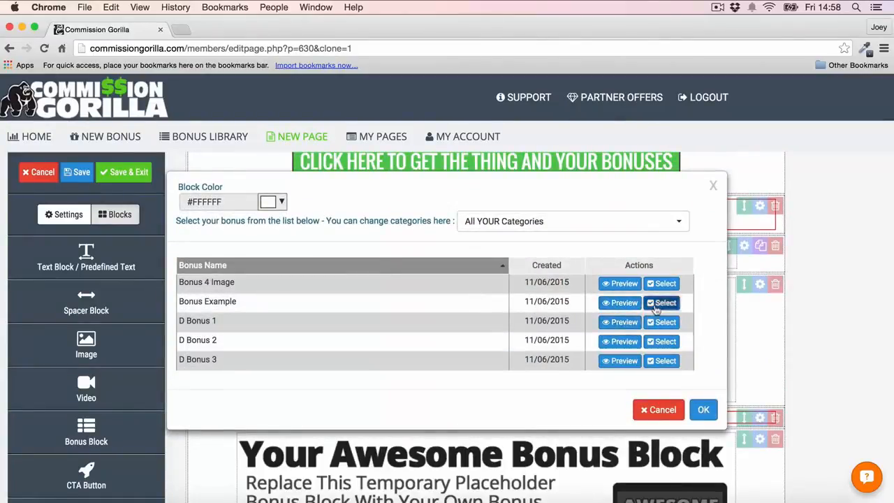
click(662, 303)
scroll(825, 244, down, 8)
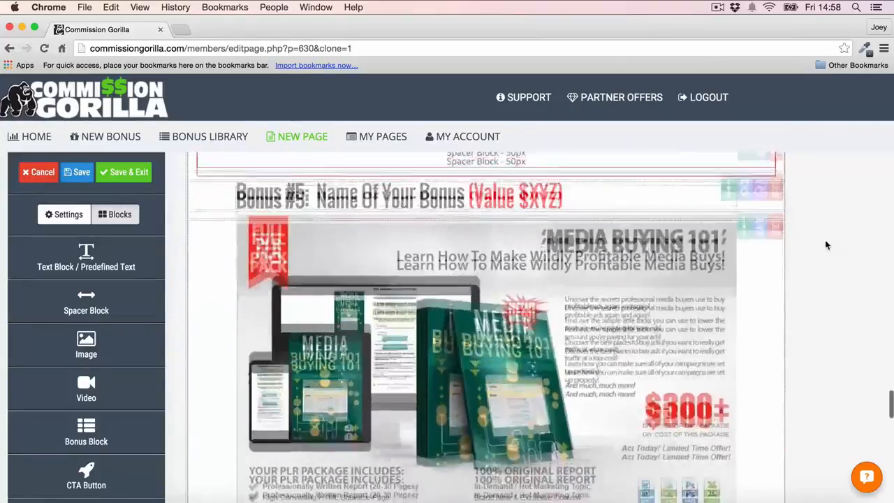
scroll(826, 245, up, 5)
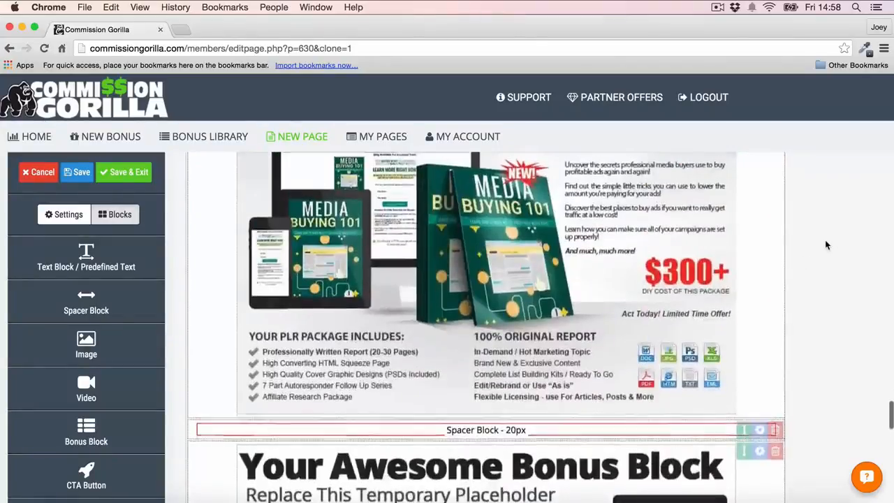
scroll(461, 184, up, 5)
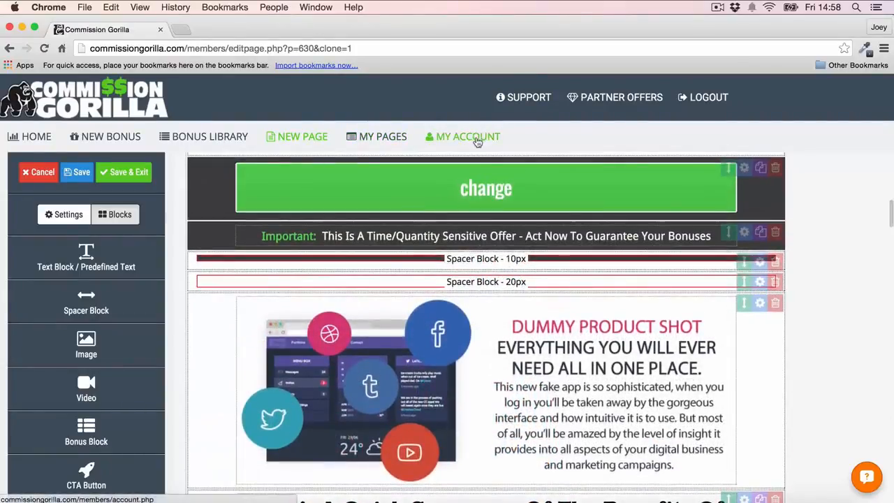
Open the account page and look over the account information, JVZoo commission, WordPress integration and bonus downloads sections.
click(469, 137)
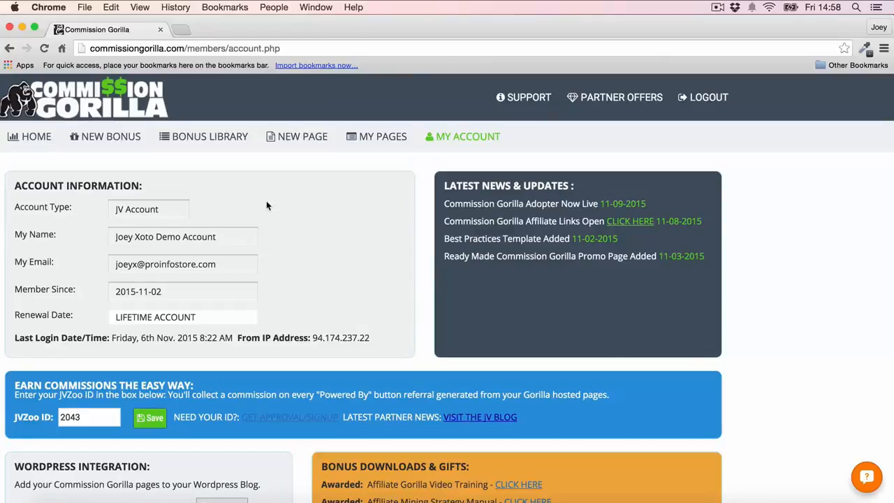
scroll(267, 201, down, 5)
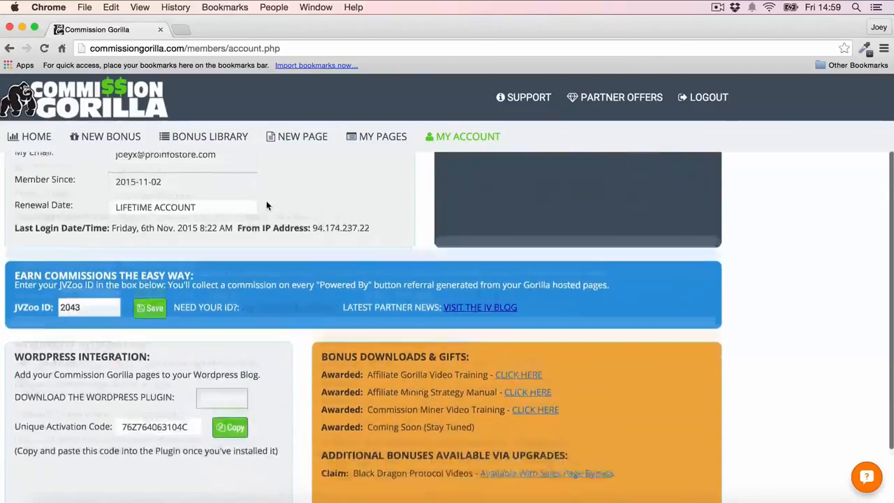